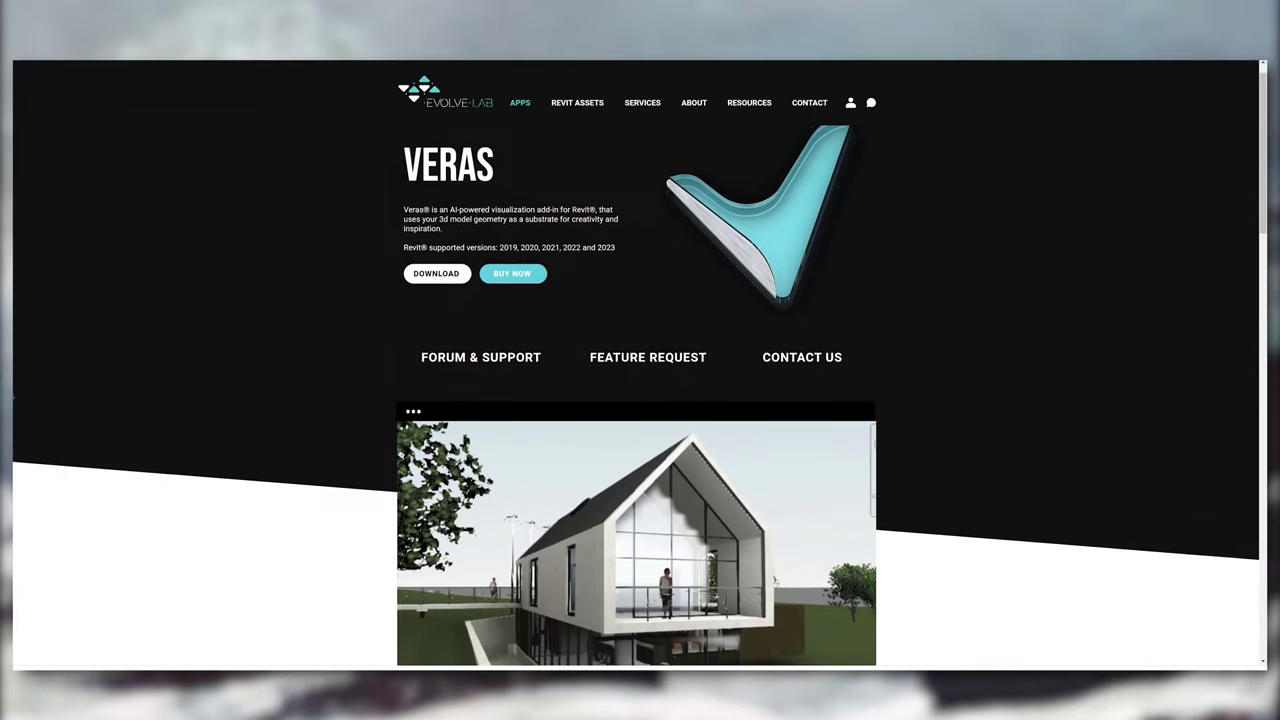
- Zoom in on the house in the 3D view, then open the Approach 3D view
{"action": "scroll", "coordinate": [636, 395], "scroll_direction": "down", "scroll_amount": 2}
{"action": "scroll", "coordinate": [13, 397], "scroll_direction": "down", "scroll_amount": 2}
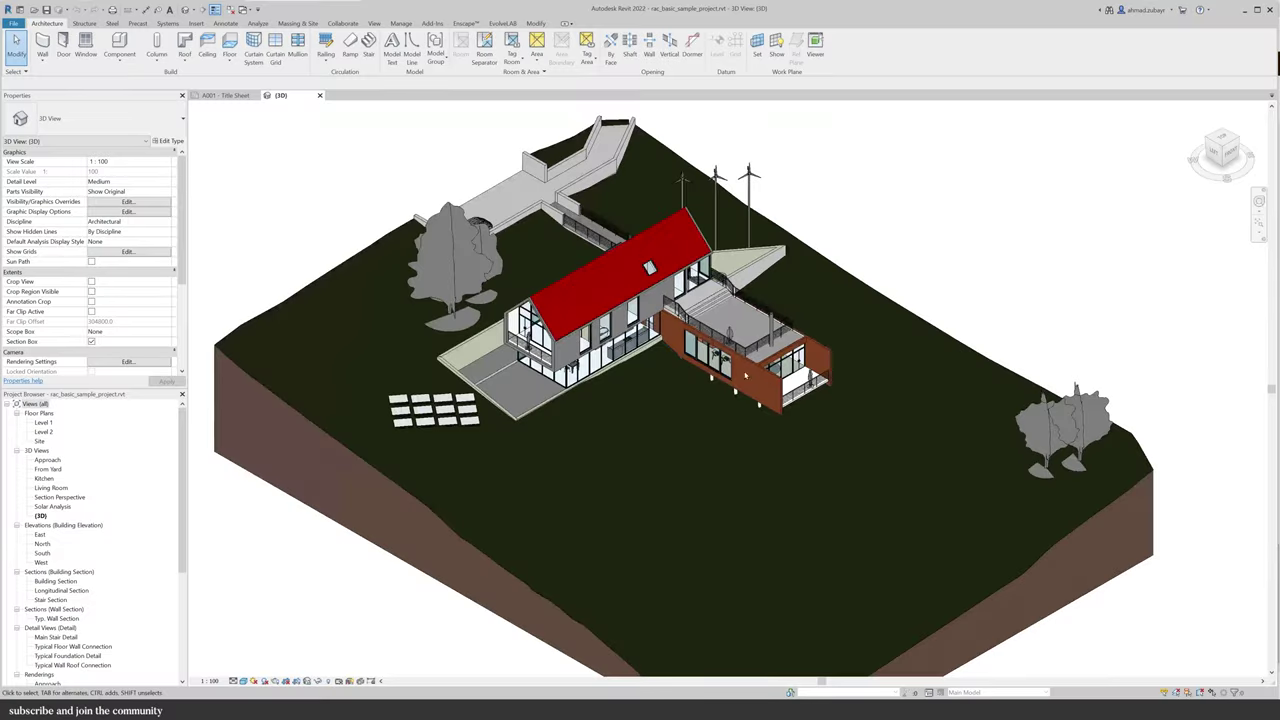
{"action": "scroll", "coordinate": [760, 330], "scroll_direction": "up", "scroll_amount": 5}
{"action": "middle_click_drag", "start_coordinate": [760, 330], "coordinate": [600, 585]}
{"action": "scroll", "coordinate": [615, 594], "scroll_direction": "up", "scroll_amount": 3}
{"action": "scroll", "coordinate": [615, 594], "scroll_direction": "down", "scroll_amount": 5}
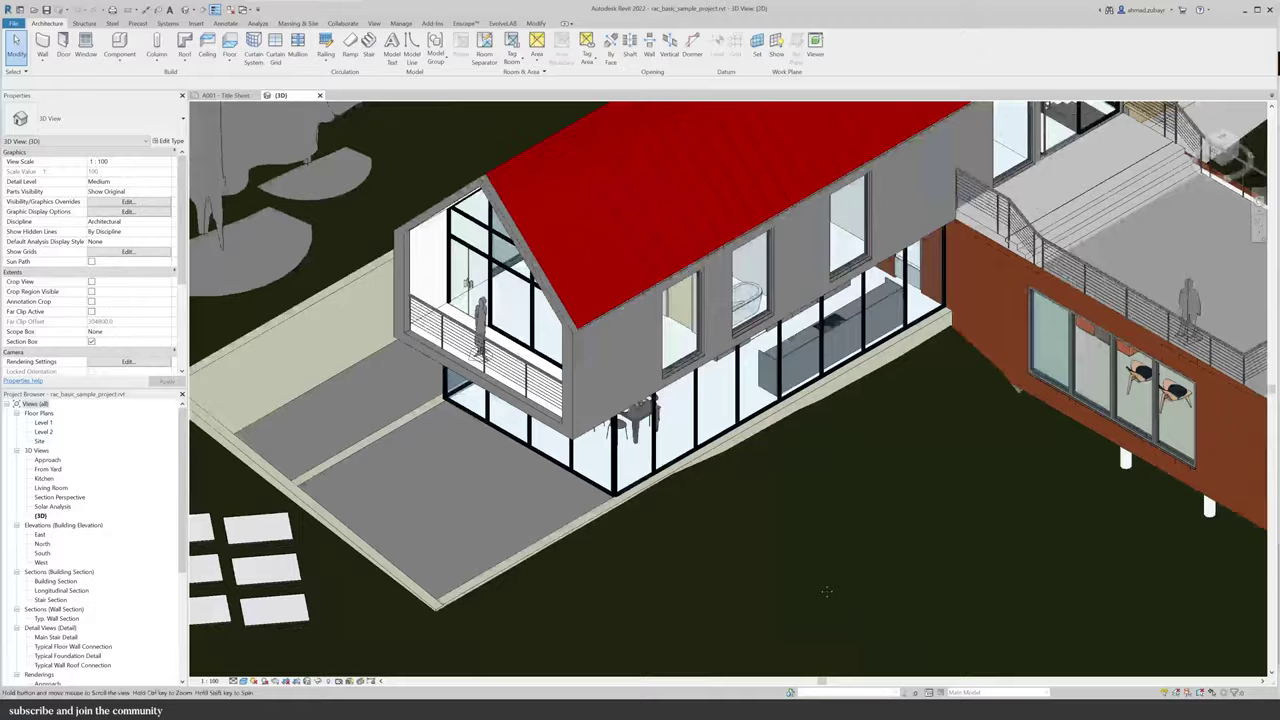
{"action": "scroll", "coordinate": [702, 517], "scroll_direction": "up", "scroll_amount": 1}
{"action": "middle_click_drag", "start_coordinate": [702, 517], "coordinate": [697, 533]}
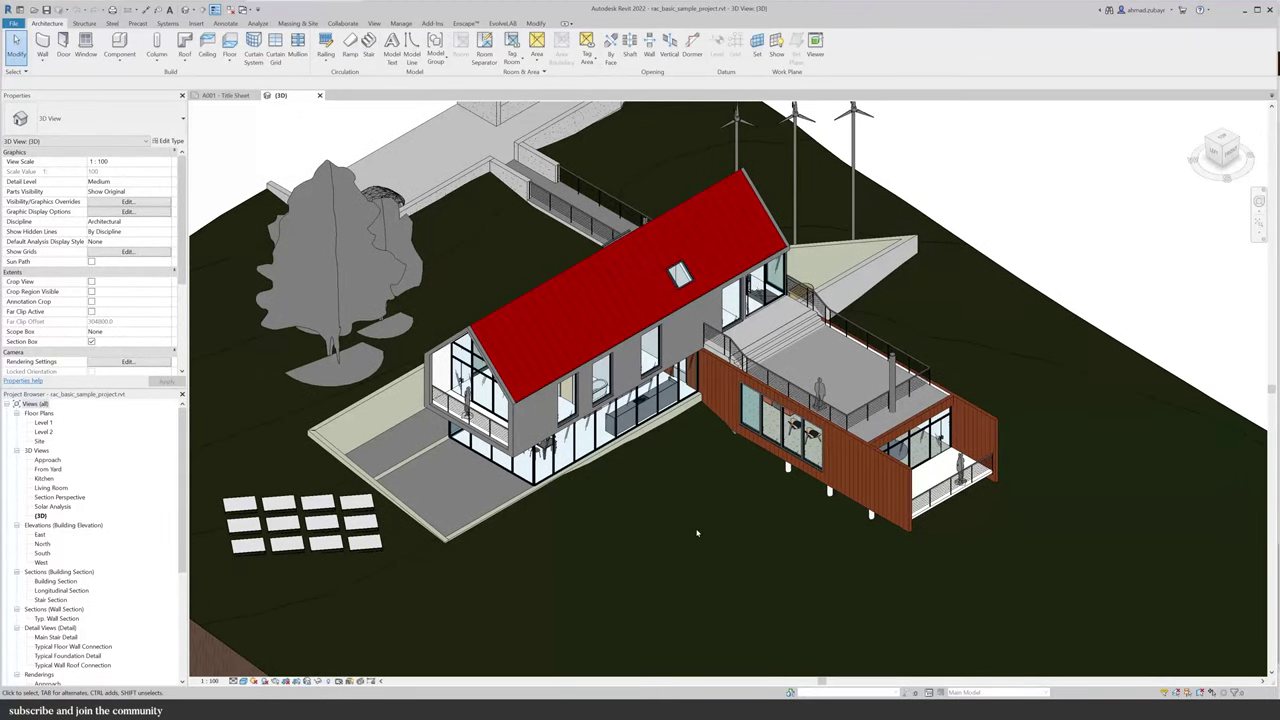
{"action": "double_click", "coordinate": [47, 459]}
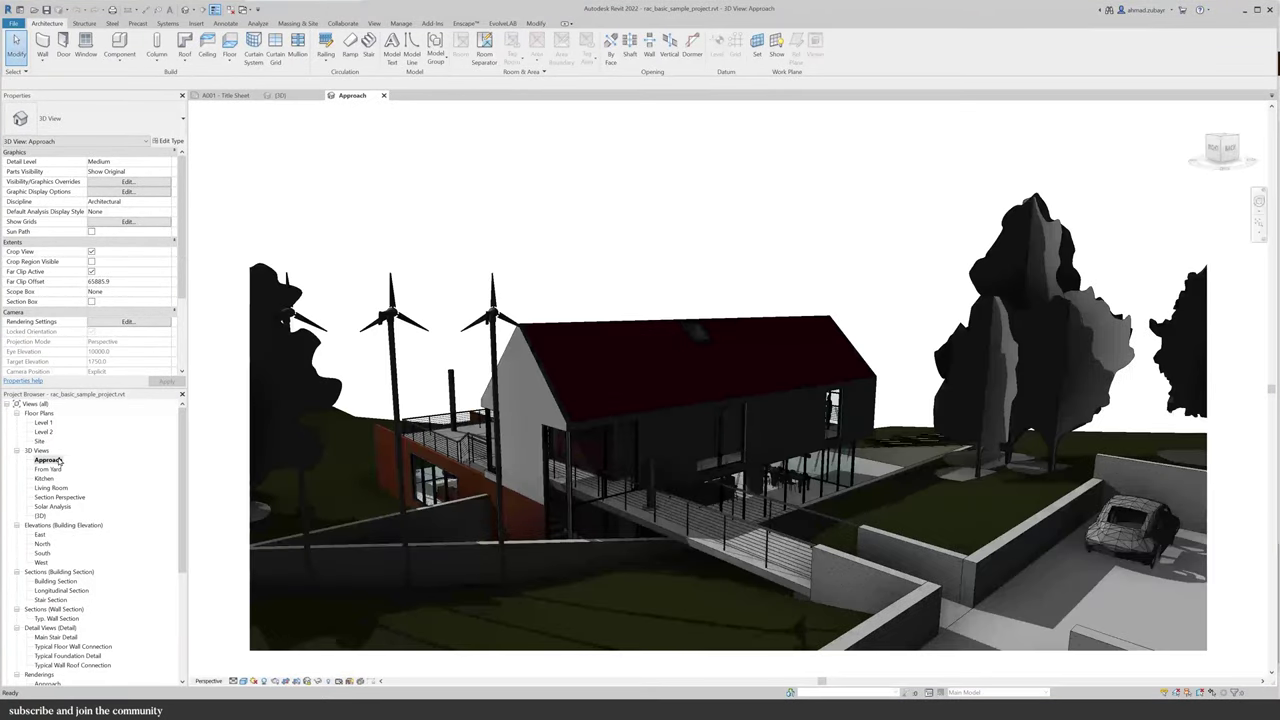
- Launch the Veras AI rendering add-in from EvolveLAB and sign in with email
{"action": "left_click", "coordinate": [502, 23]}
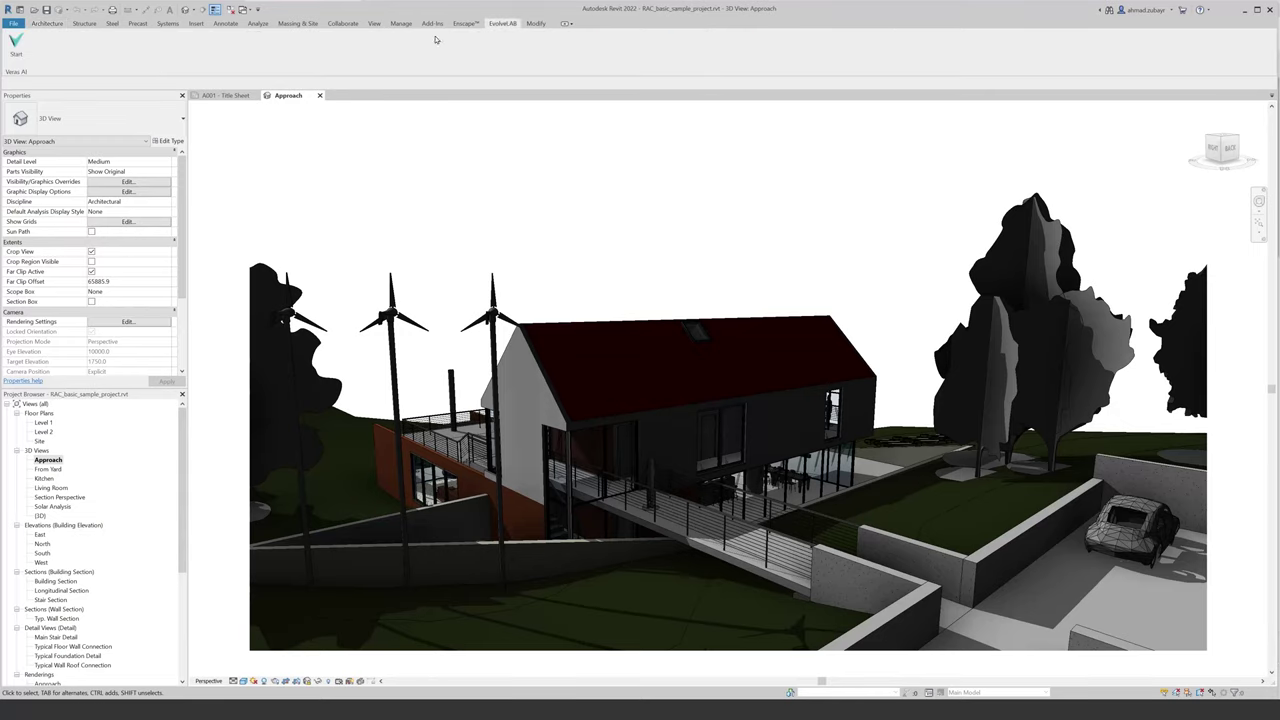
{"action": "left_click", "coordinate": [16, 42]}
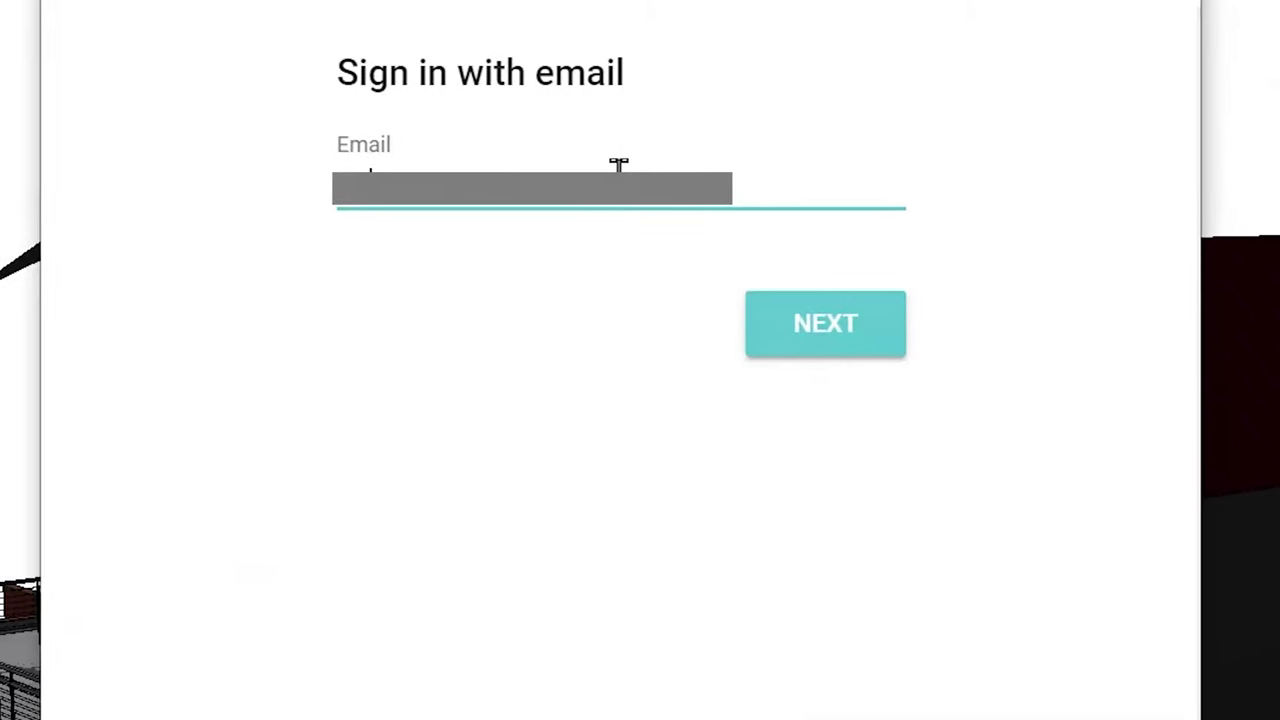
{"action": "left_click", "coordinate": [696, 365]}
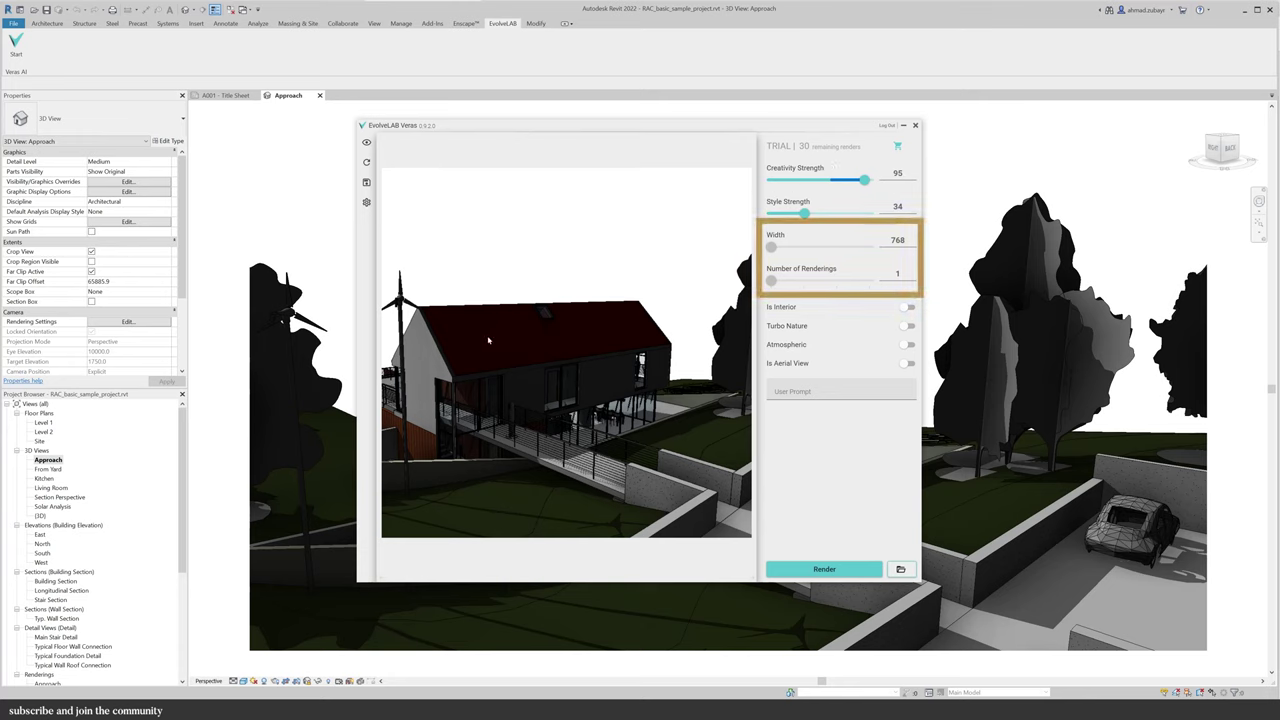
- Render 'minimal wooden cabin nature at night' with Turbo Nature and Atmospheric enabled
{"action": "left_click", "coordinate": [810, 392]}
{"action": "type", "text": "minimal wooden cabin nature"}
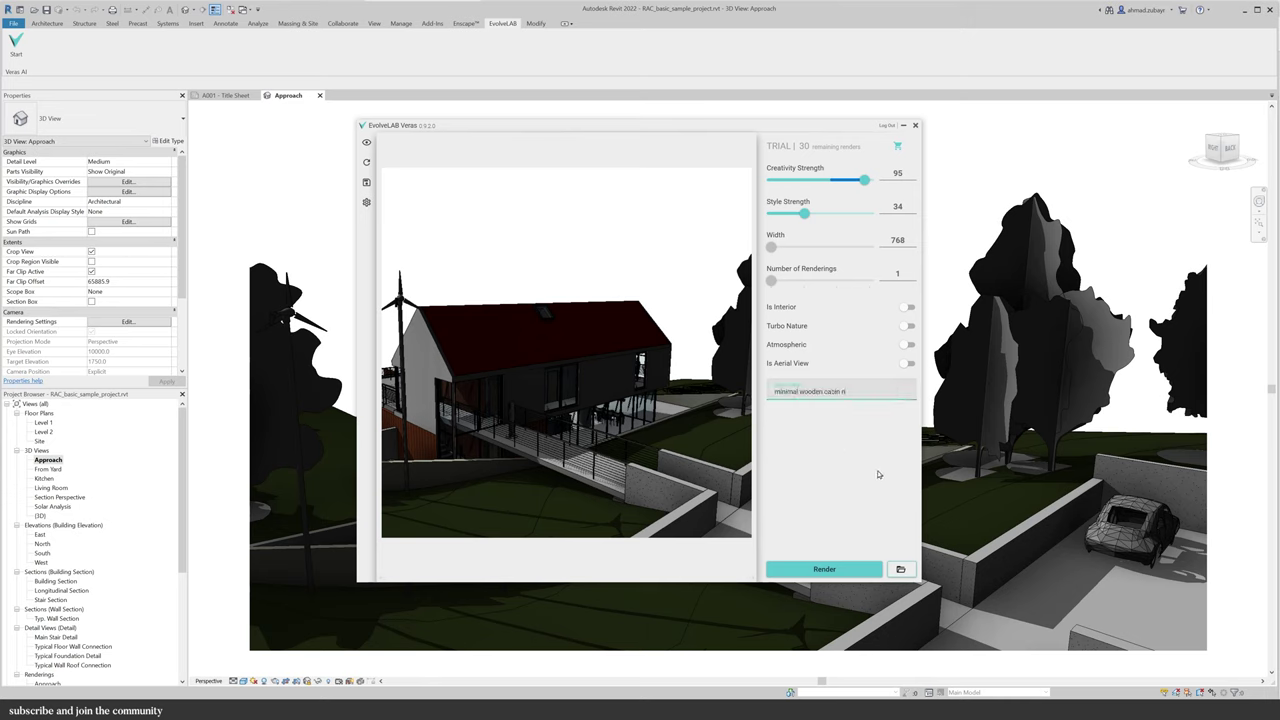
{"action": "left_click", "coordinate": [910, 326]}
{"action": "left_click", "coordinate": [910, 344]}
{"action": "left_click", "coordinate": [887, 394]}
{"action": "type", "text": "t night"}
{"action": "left_click", "coordinate": [838, 567]}
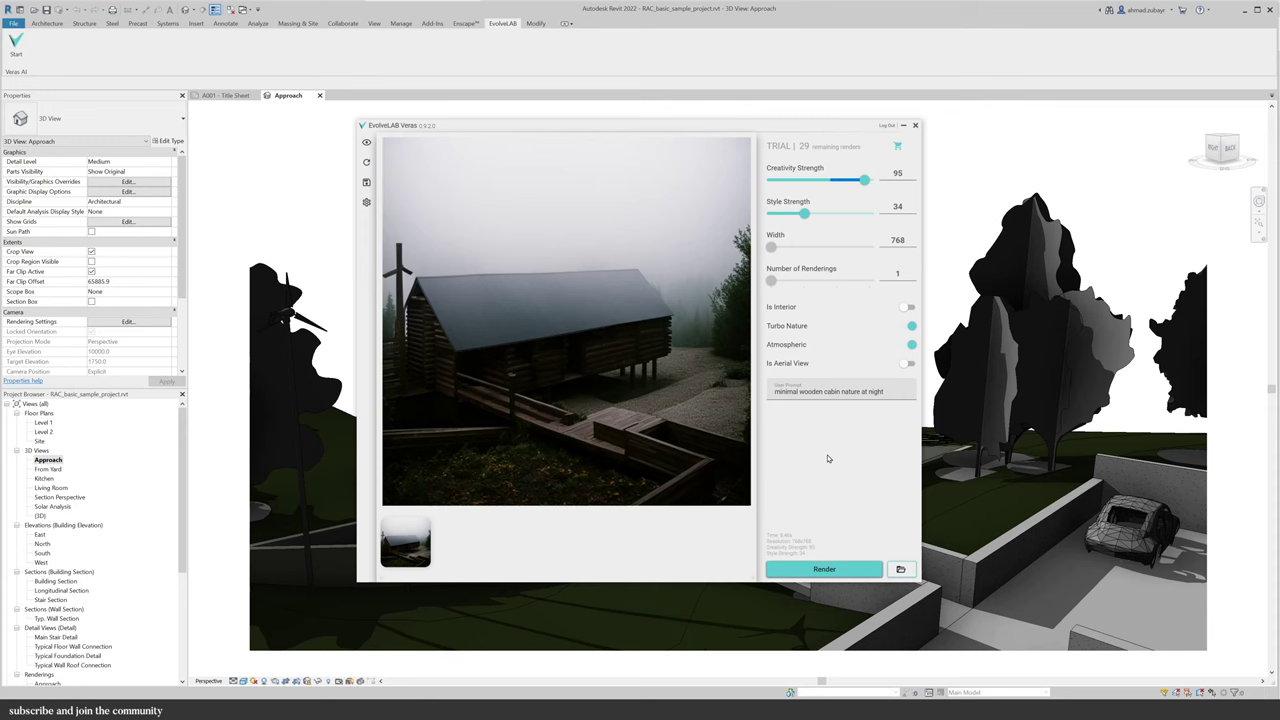
- Render 'high tech modern marble house sunset' with Atmospheric turned off
{"action": "left_click", "coordinate": [824, 398]}
{"action": "double_click", "coordinate": [821, 391]}
{"action": "key", "text": "ctrl+a"}
{"action": "type", "text": "high tech modern marble house sunset"}
{"action": "left_click", "coordinate": [911, 344]}
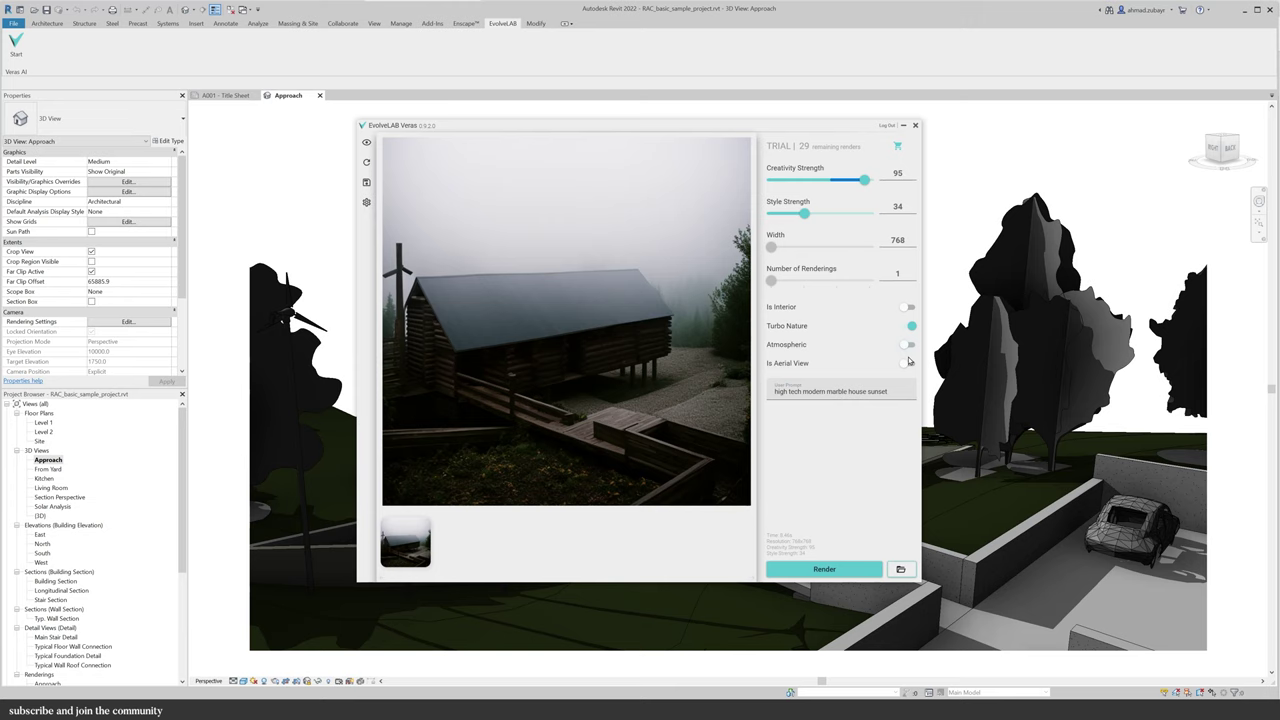
{"action": "left_click", "coordinate": [872, 569]}
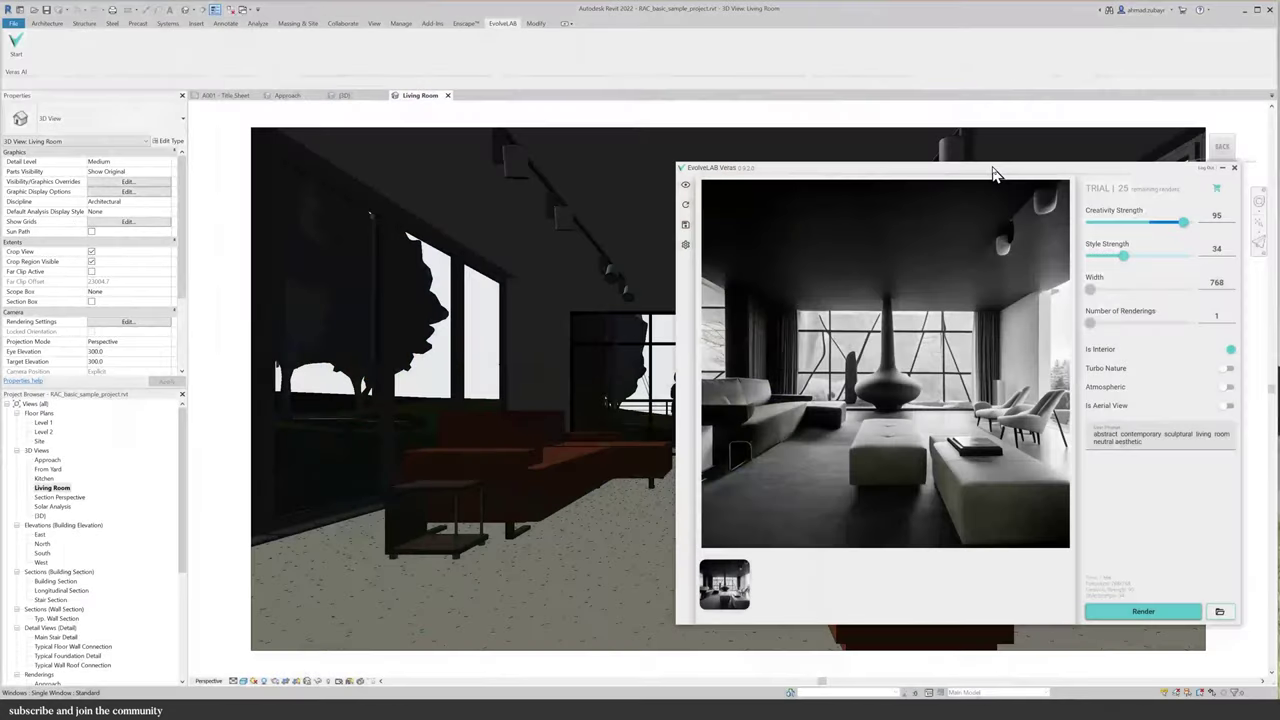
- Drag the Veras render window right to sit beside the Living Room 3D view
{"action": "left_click_drag", "start_coordinate": [995, 175], "coordinate": [1041, 176]}
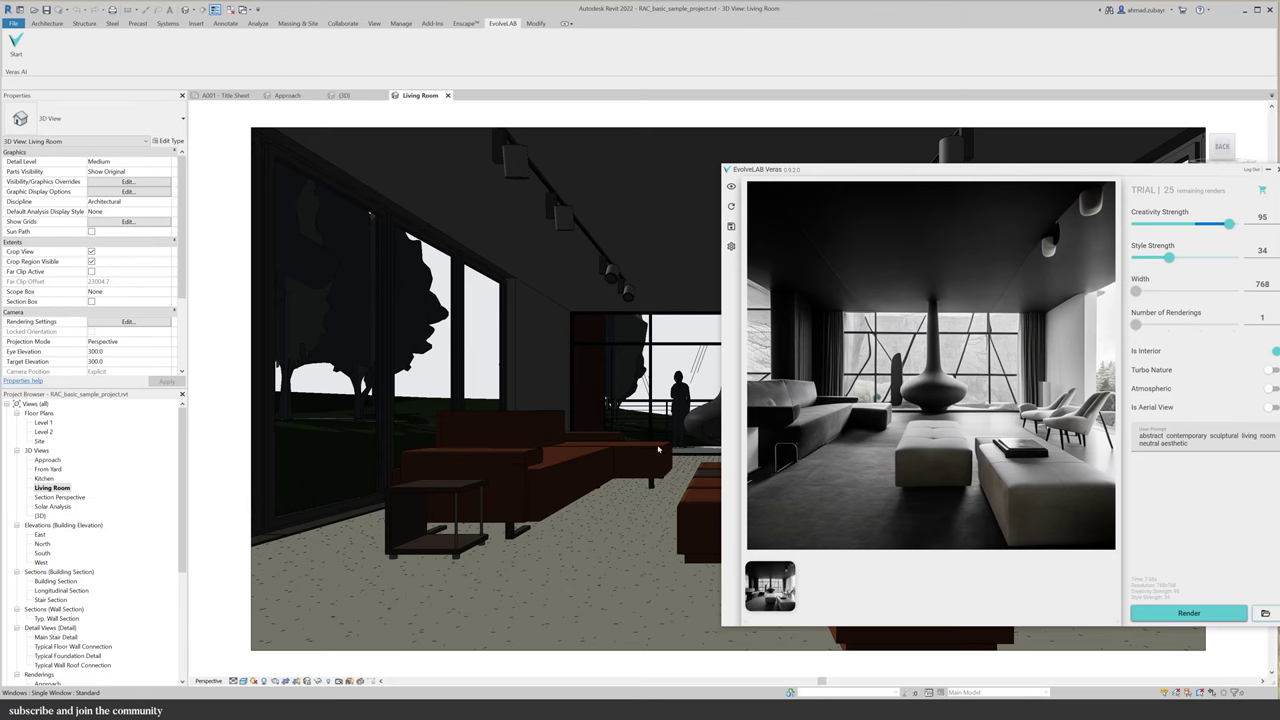
{"action": "left_click_drag", "start_coordinate": [836, 175], "coordinate": [1005, 182]}
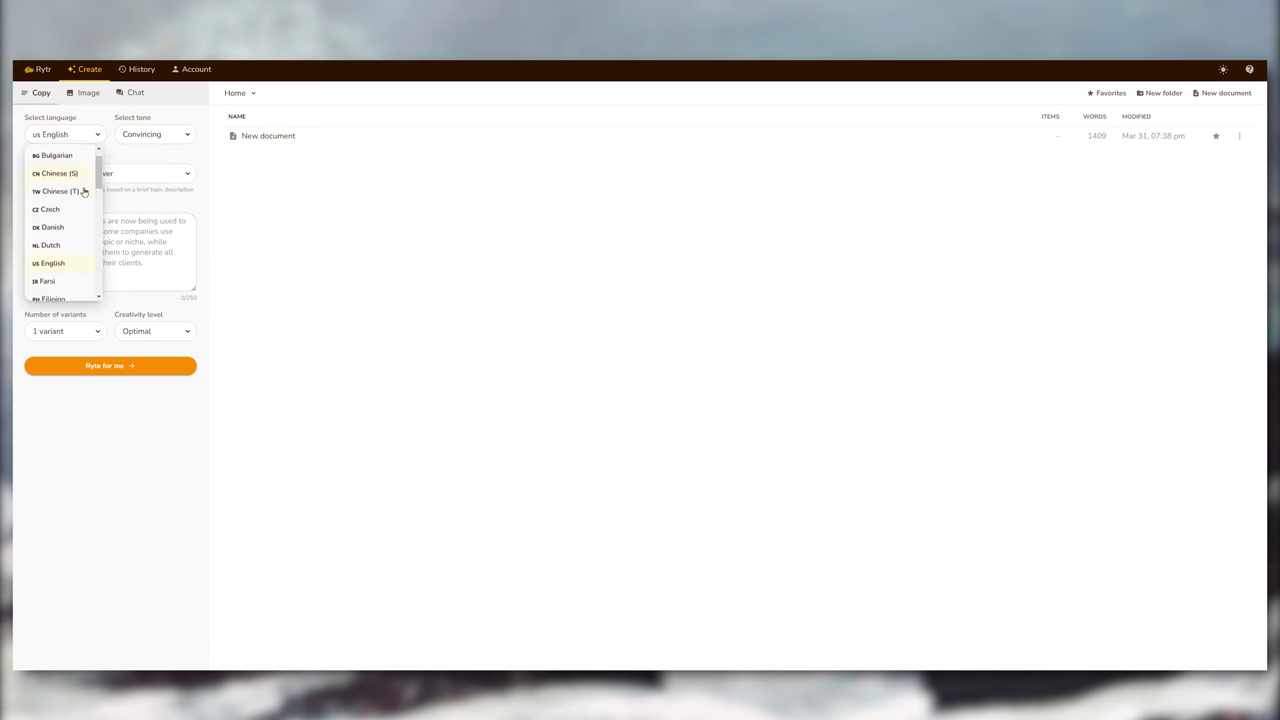
- Browse Rytr's available writing tones and use cases
{"action": "scroll", "coordinate": [78, 207], "scroll_direction": "up", "scroll_amount": 5}
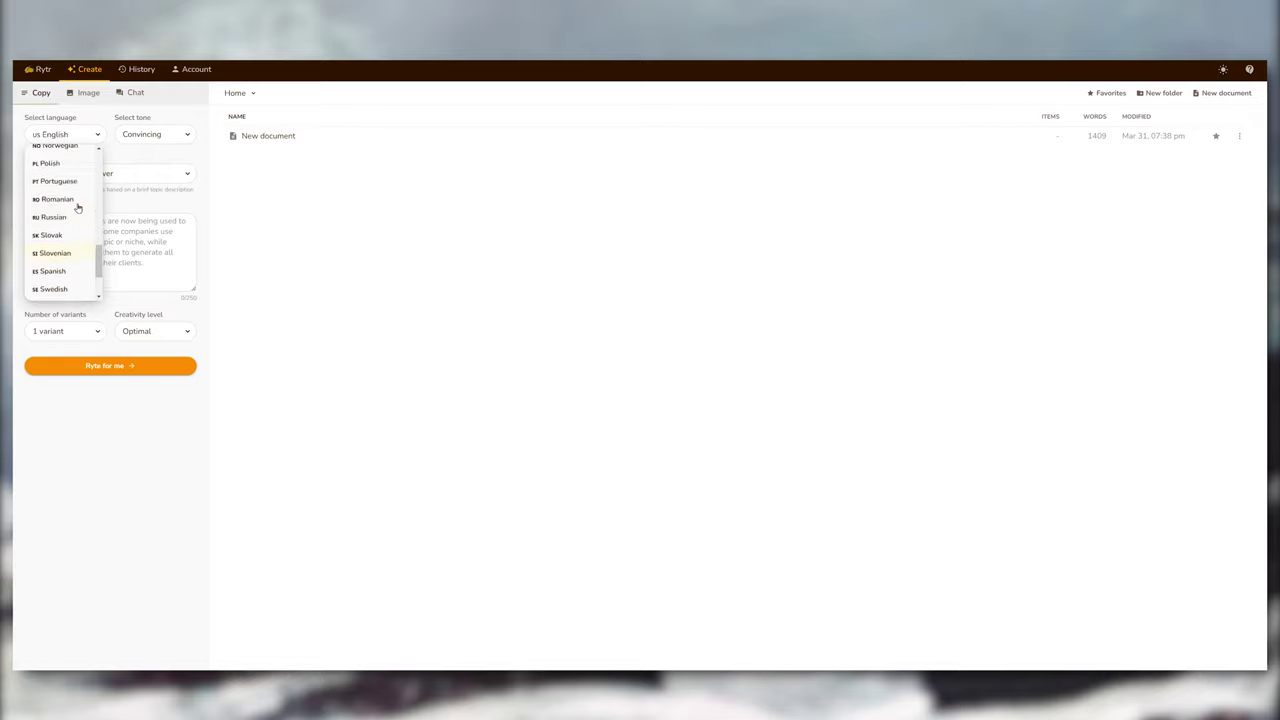
{"action": "left_click", "coordinate": [137, 134]}
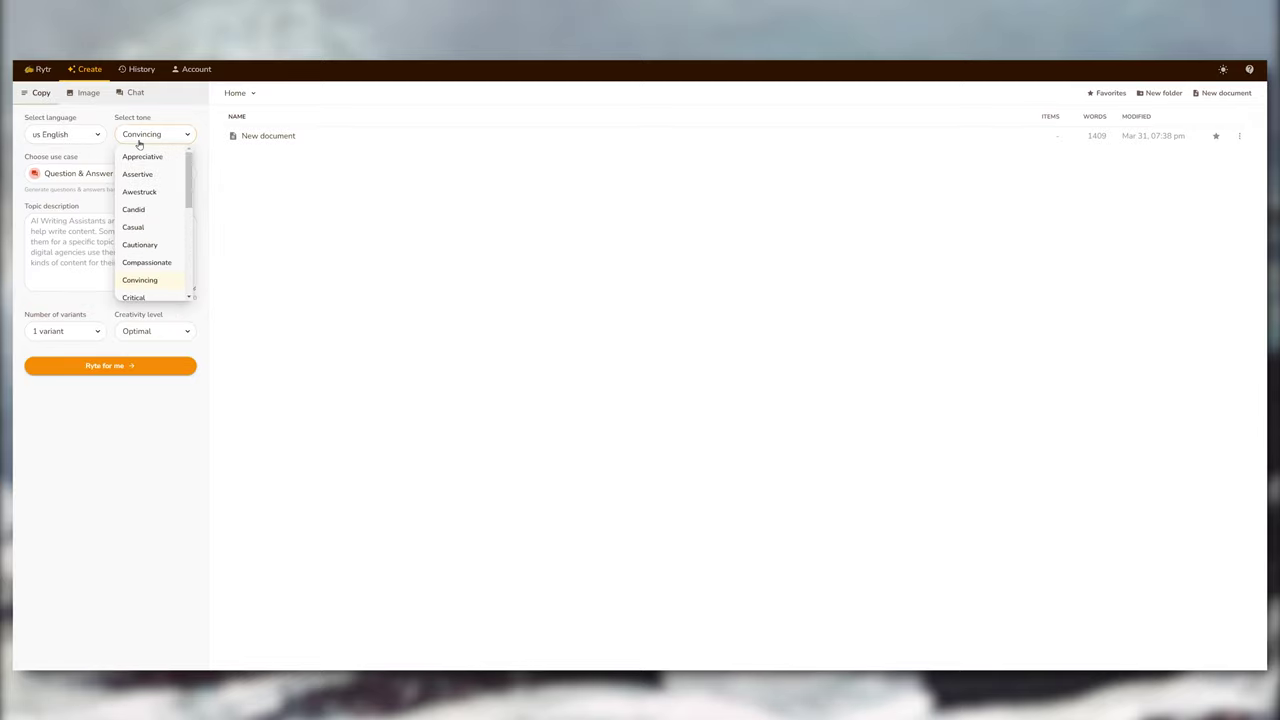
{"action": "scroll", "coordinate": [138, 200], "scroll_direction": "down", "scroll_amount": 5}
{"action": "scroll", "coordinate": [138, 200], "scroll_direction": "up", "scroll_amount": 5}
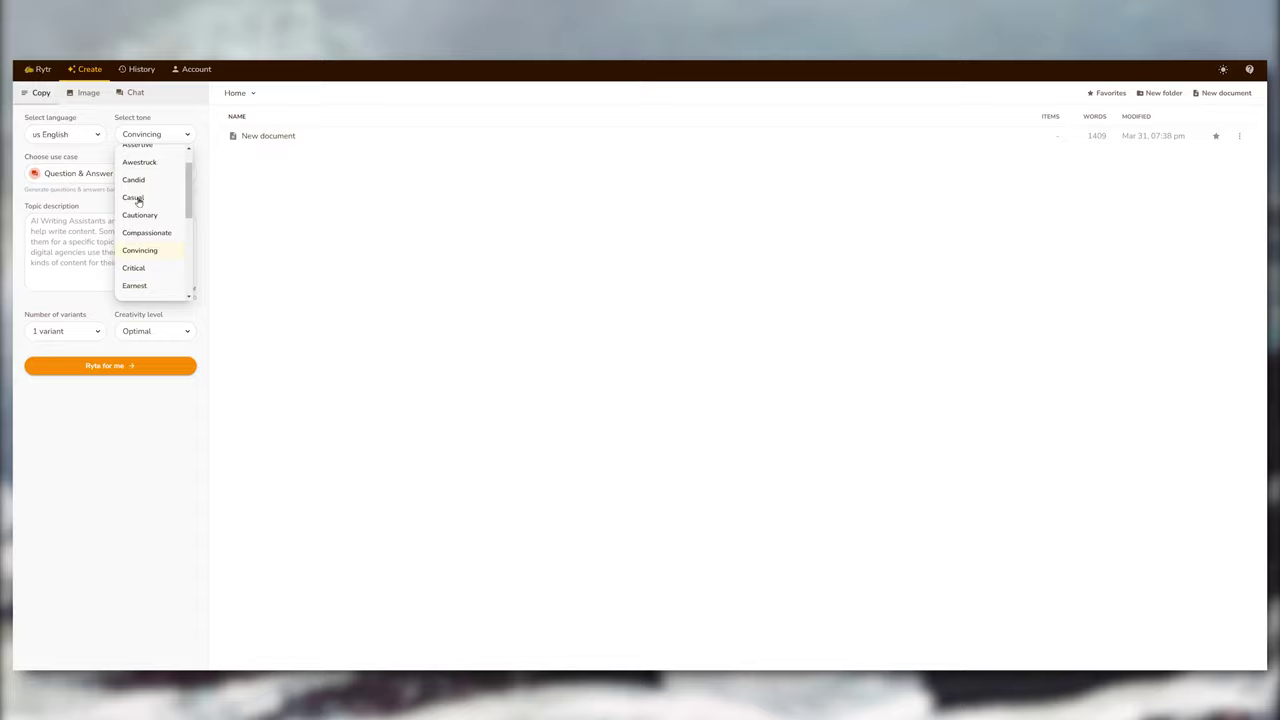
{"action": "left_click", "coordinate": [80, 177]}
{"action": "scroll", "coordinate": [100, 225], "scroll_direction": "down", "scroll_amount": 5}
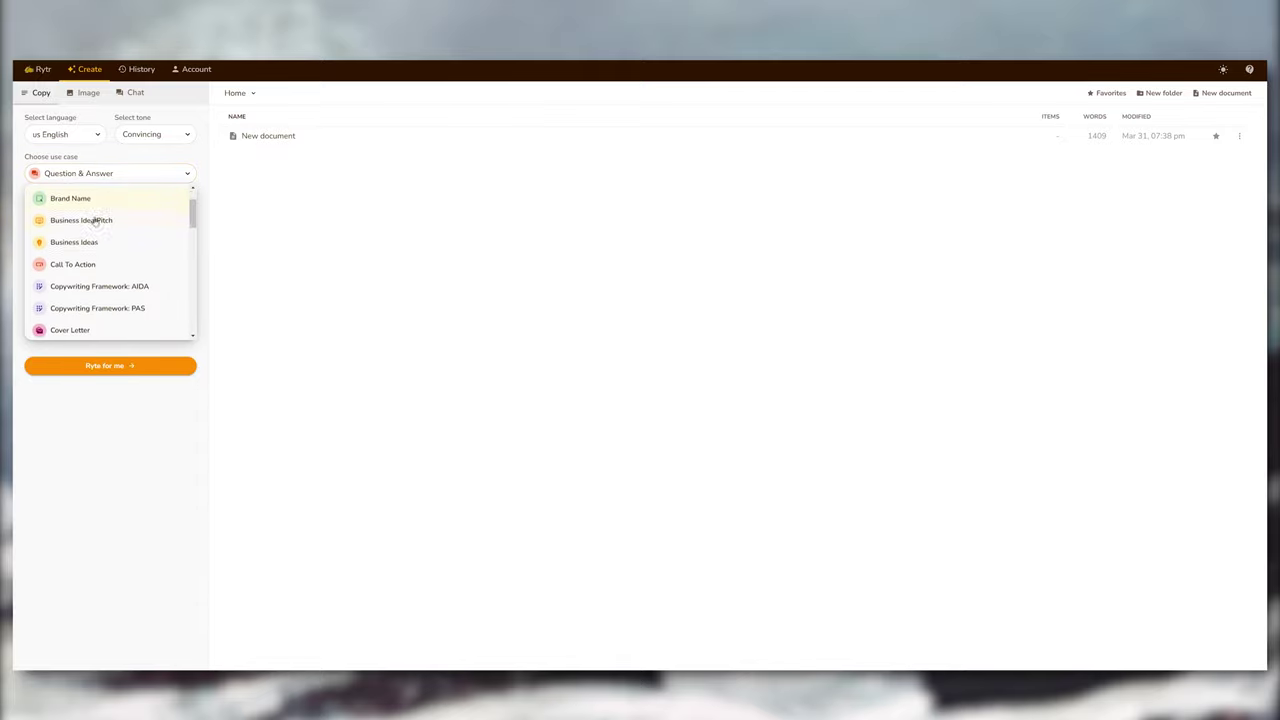
{"action": "scroll", "coordinate": [121, 240], "scroll_direction": "down", "scroll_amount": 5}
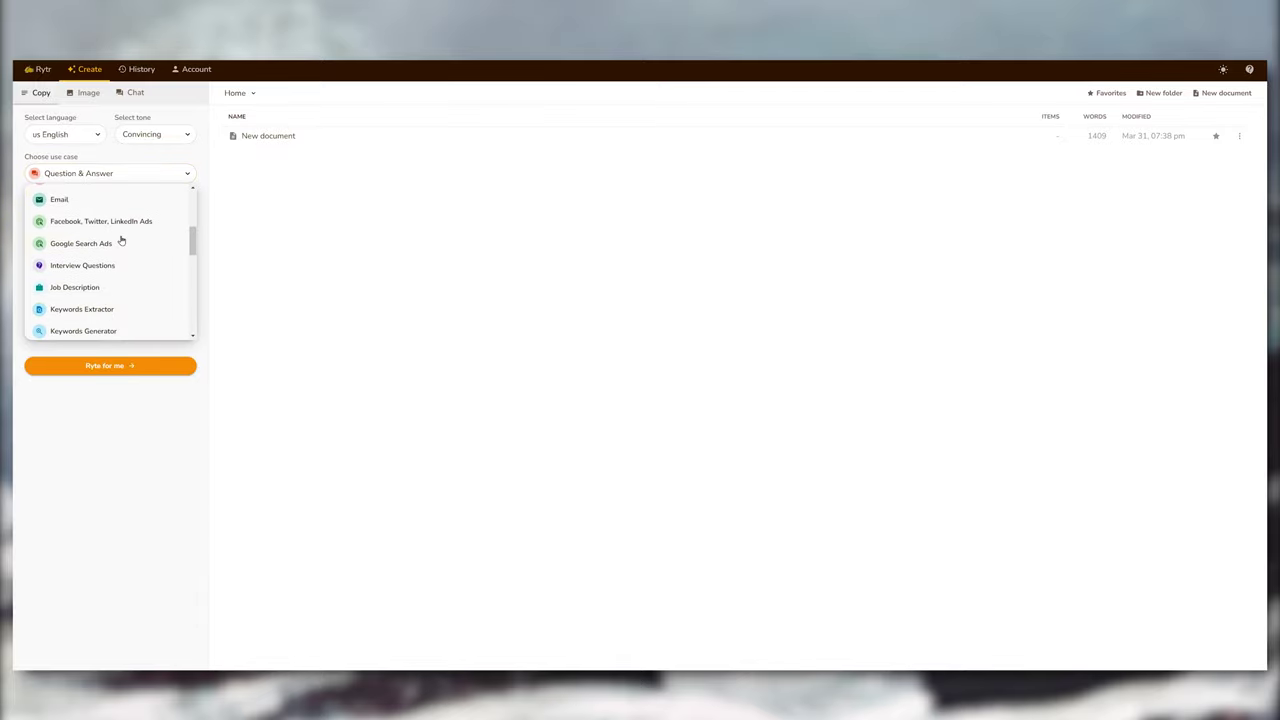
{"action": "scroll", "coordinate": [121, 240], "scroll_direction": "down", "scroll_amount": 3}
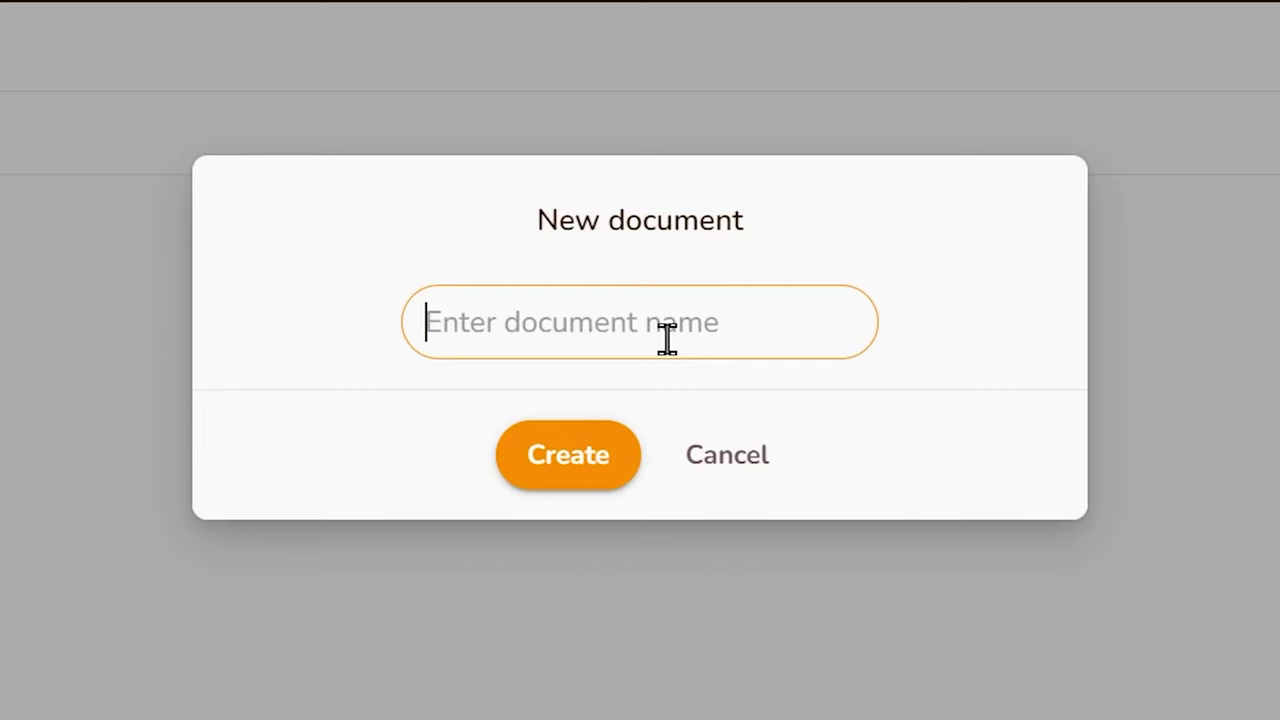
- Name the new Rytr document 'tutorial'
{"action": "type", "text": "tutorial"}
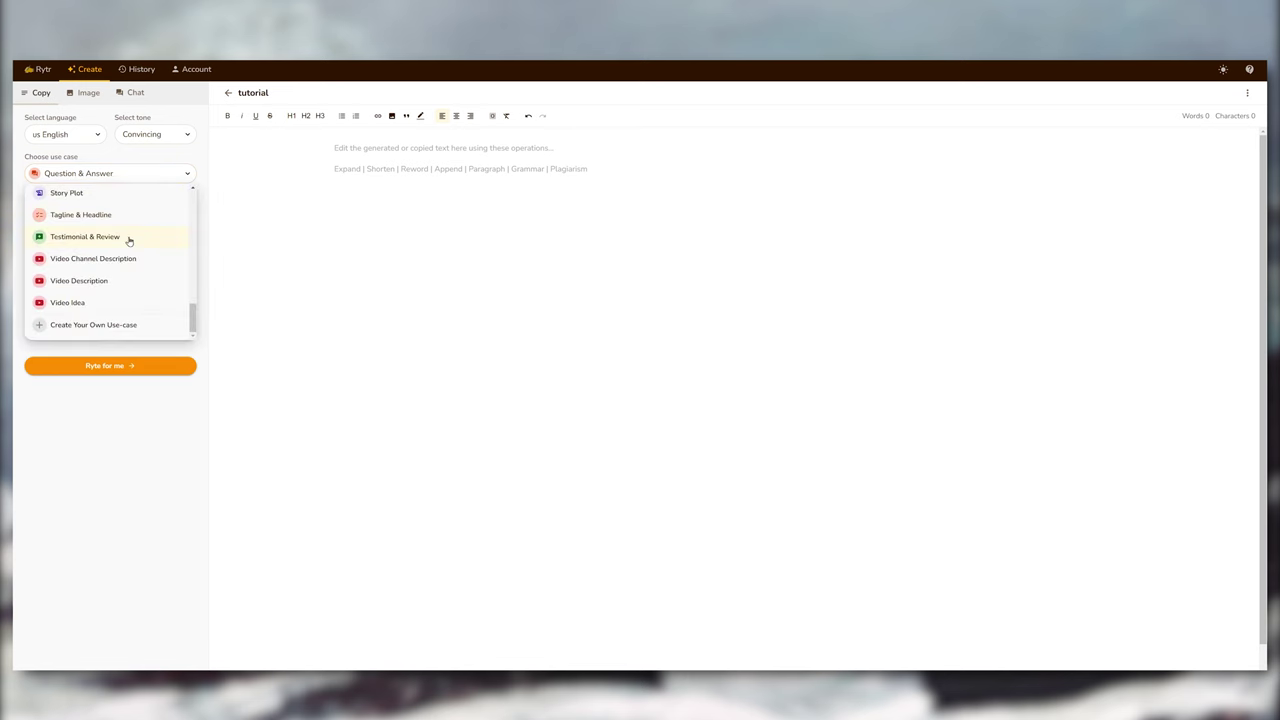
{"action": "scroll", "coordinate": [128, 240], "scroll_direction": "up", "scroll_amount": 3}
{"action": "scroll", "coordinate": [127, 282], "scroll_direction": "up", "scroll_amount": 2}
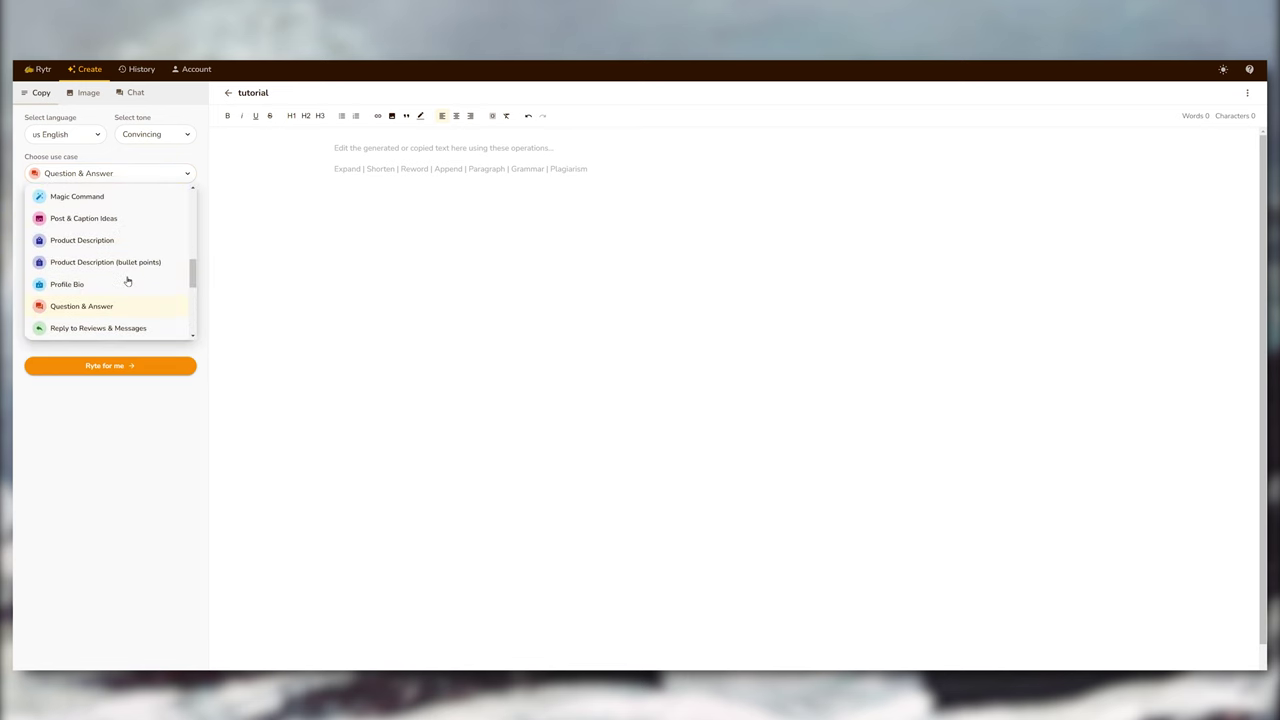
{"action": "scroll", "coordinate": [125, 284], "scroll_direction": "up", "scroll_amount": 3}
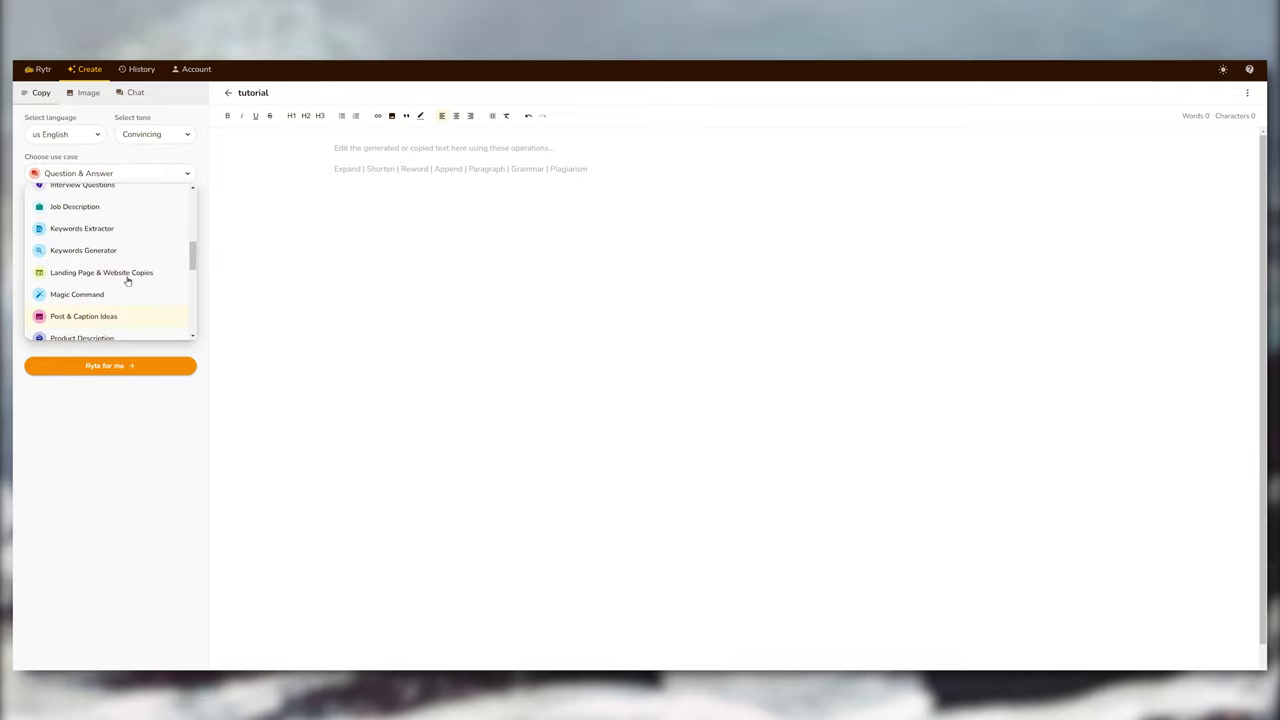
- Generate a short summary of the movie "The Incredible Hulk" using a Magic Command prompt
{"action": "left_click", "coordinate": [99, 294]}
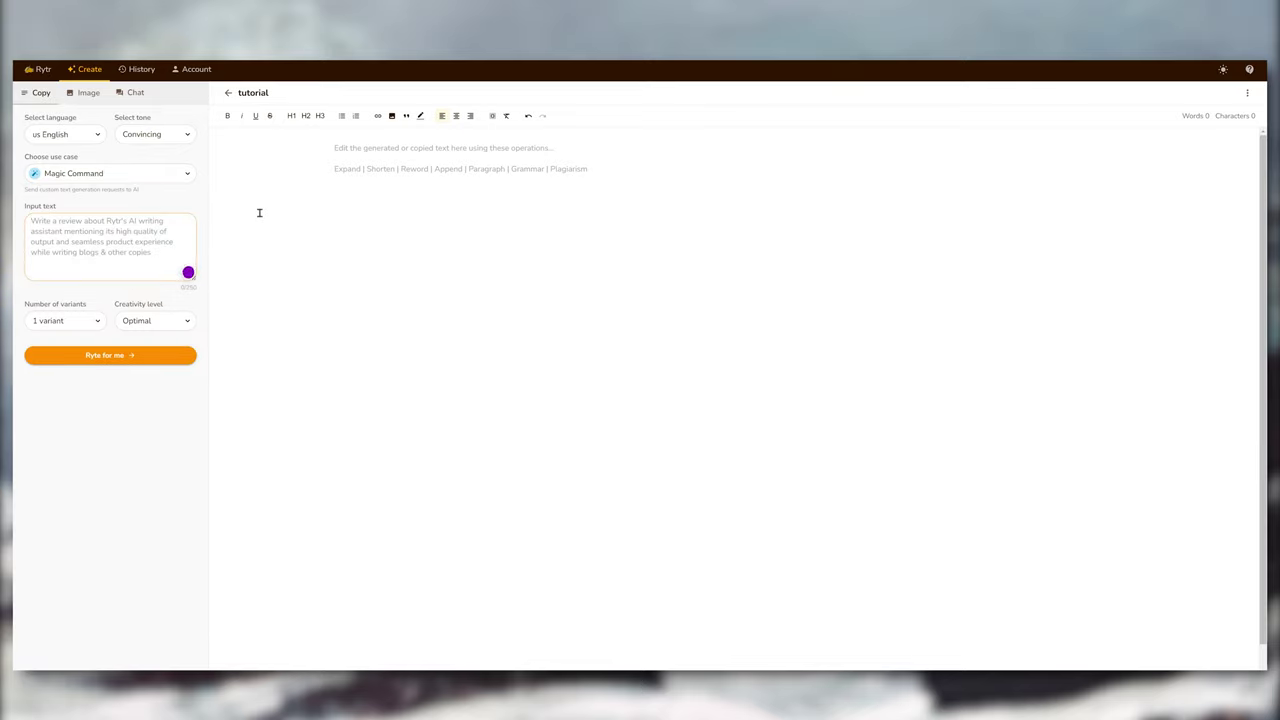
{"action": "type", "text": "writ"}
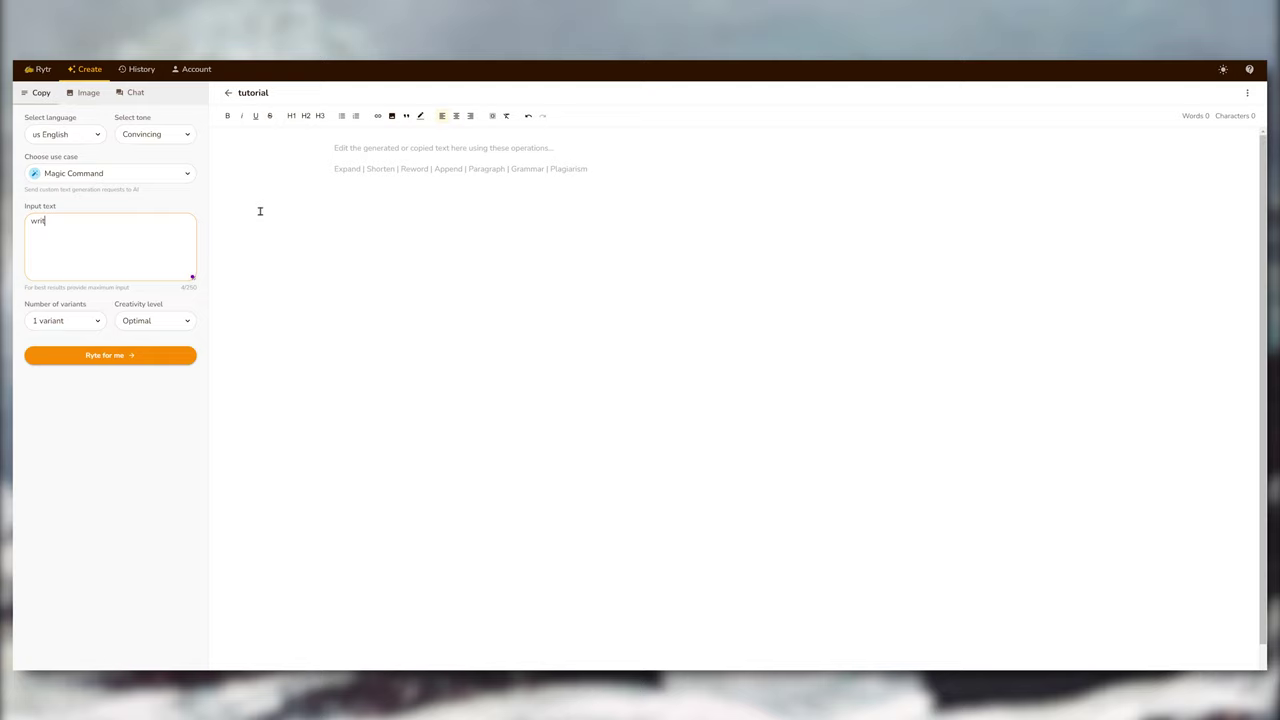
{"action": "type", "text": "e me a short summary of the movie The Incredible Hulk"}
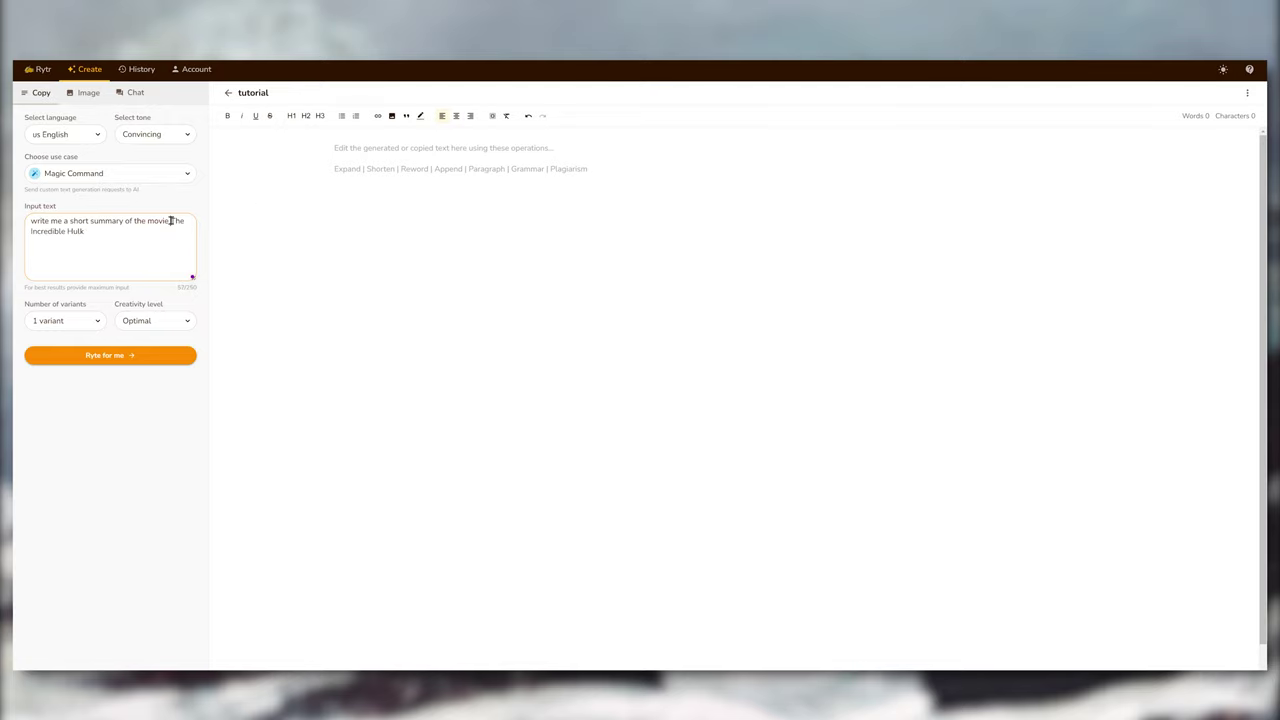
{"action": "left_click", "coordinate": [170, 221]}
{"action": "type", "text": "\""}
{"action": "left_click", "coordinate": [86, 231]}
{"action": "type", "text": "\""}
{"action": "left_click", "coordinate": [122, 356]}
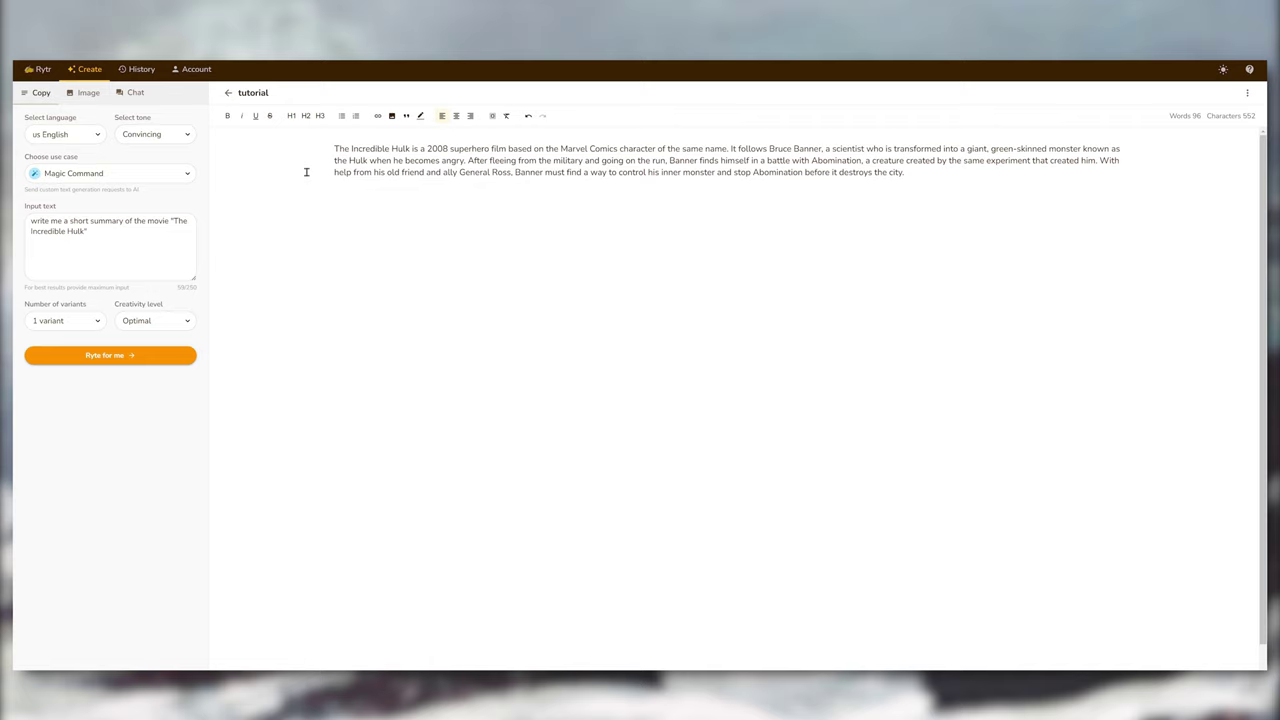
- Generate Video Idea titles from the keywords 'architecture, ai'
{"action": "left_click", "coordinate": [154, 175]}
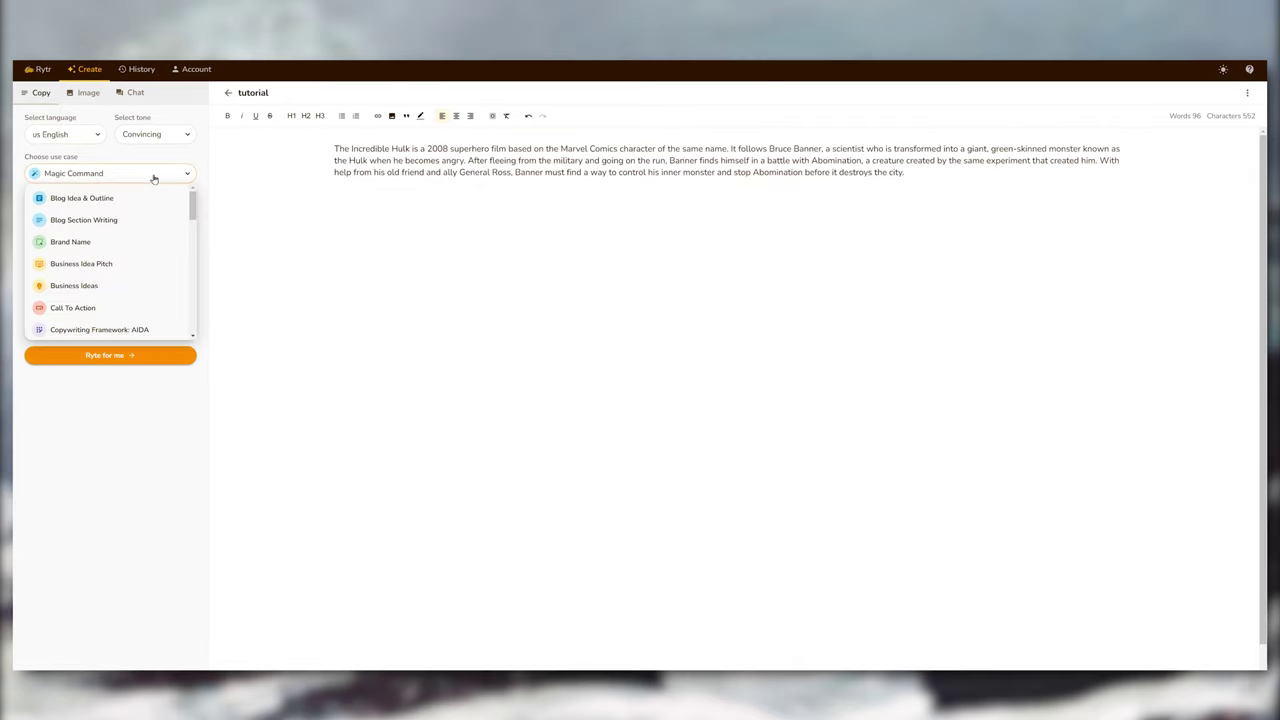
{"action": "scroll", "coordinate": [138, 298], "scroll_direction": "down", "scroll_amount": 3}
{"action": "scroll", "coordinate": [137, 298], "scroll_direction": "down", "scroll_amount": 8}
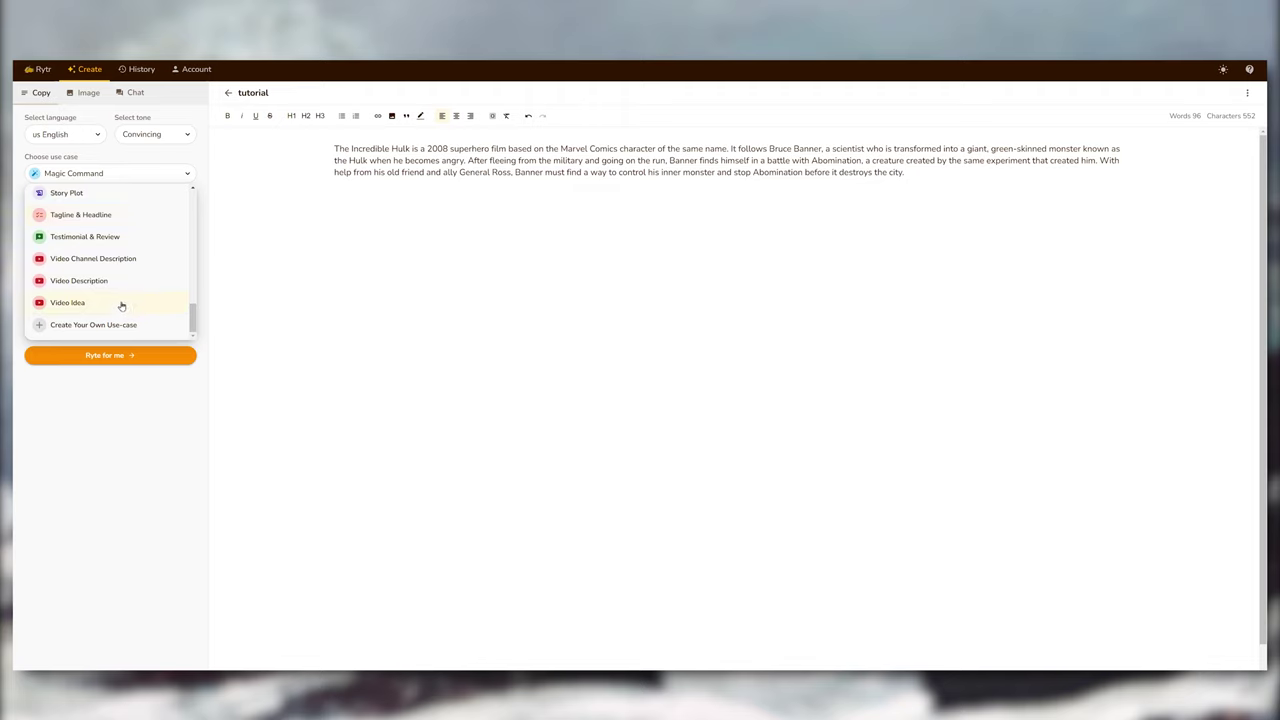
{"action": "left_click", "coordinate": [122, 302]}
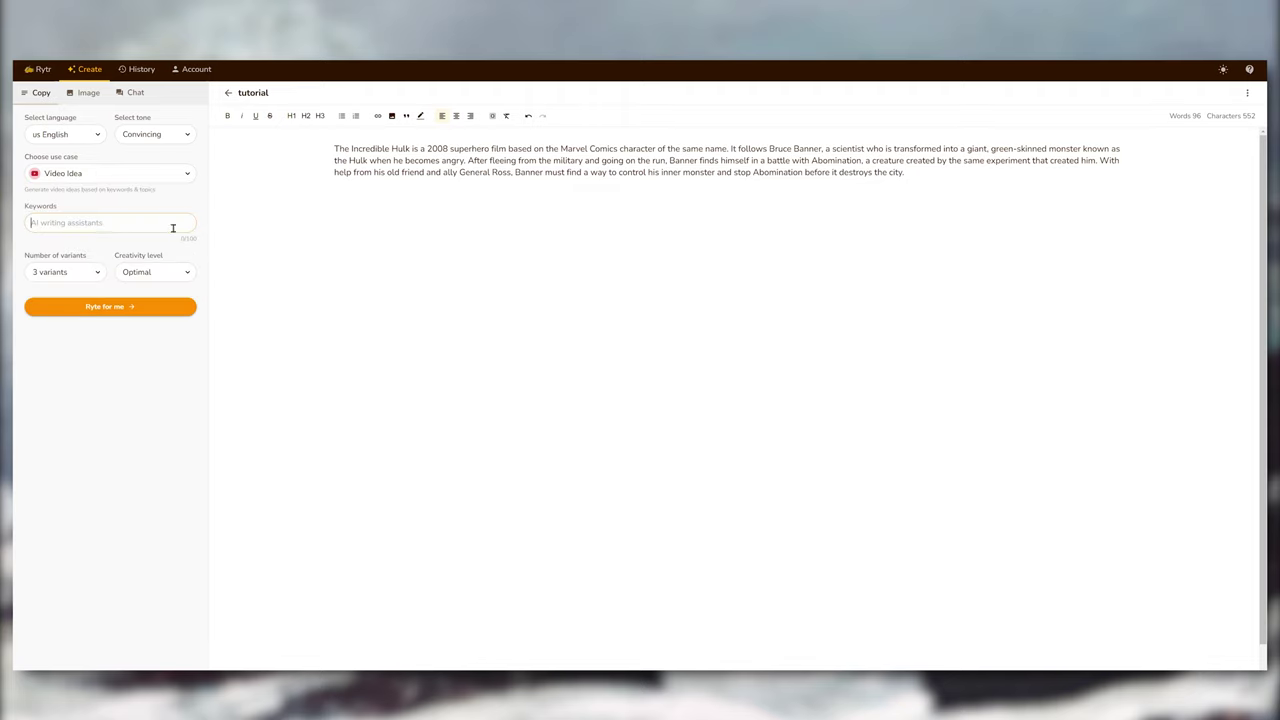
{"action": "type", "text": "architecture, ai"}
{"action": "left_click", "coordinate": [135, 306]}
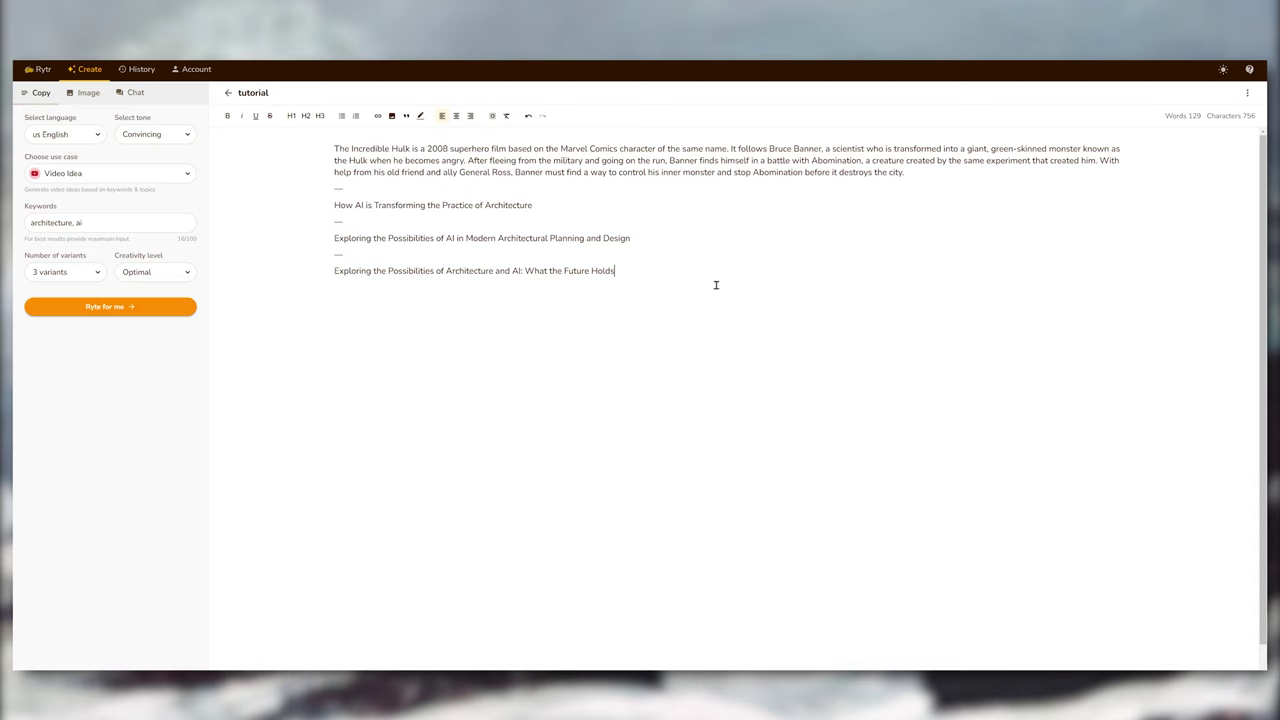
- Write a paragraph expanding the last generated video title
{"action": "left_click_drag", "start_coordinate": [616, 271], "coordinate": [328, 270]}
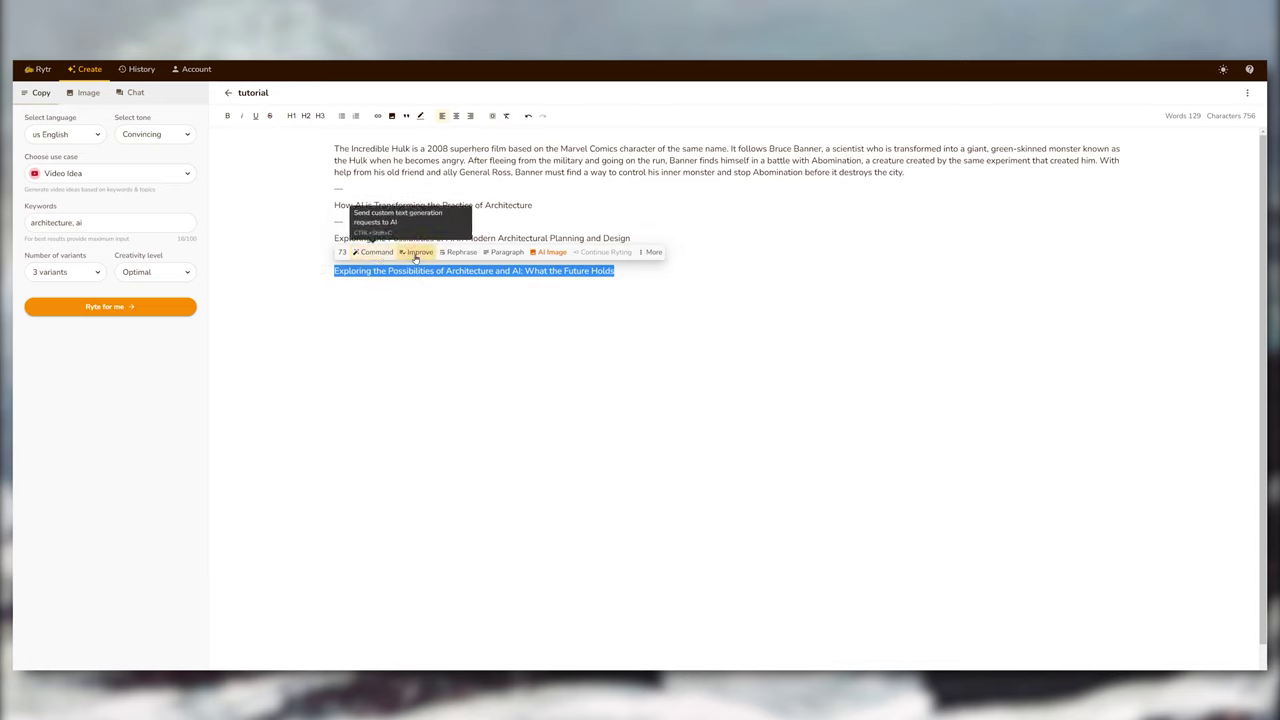
{"action": "left_click", "coordinate": [651, 253]}
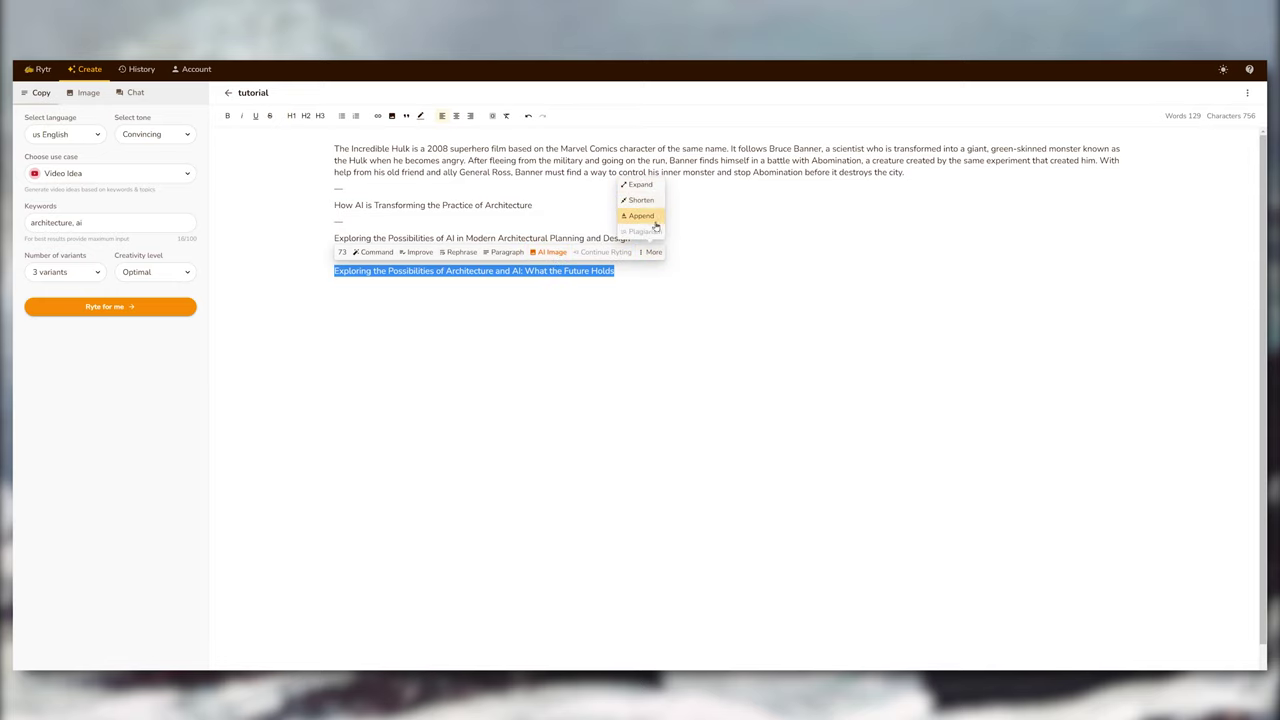
{"action": "left_click", "coordinate": [504, 255]}
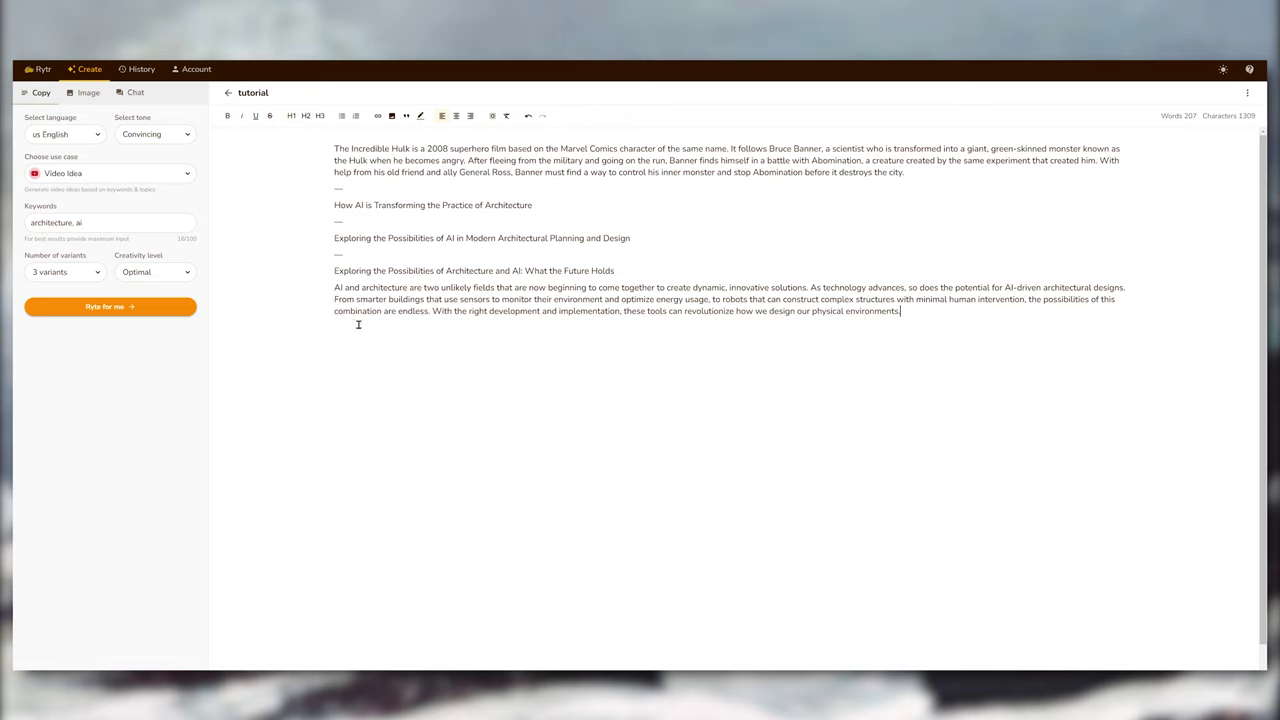
- Switch the Rytr editor to dark mode
{"action": "left_click", "coordinate": [1223, 71]}
{"action": "left_click", "coordinate": [1223, 71]}
{"action": "left_click", "coordinate": [1223, 71]}
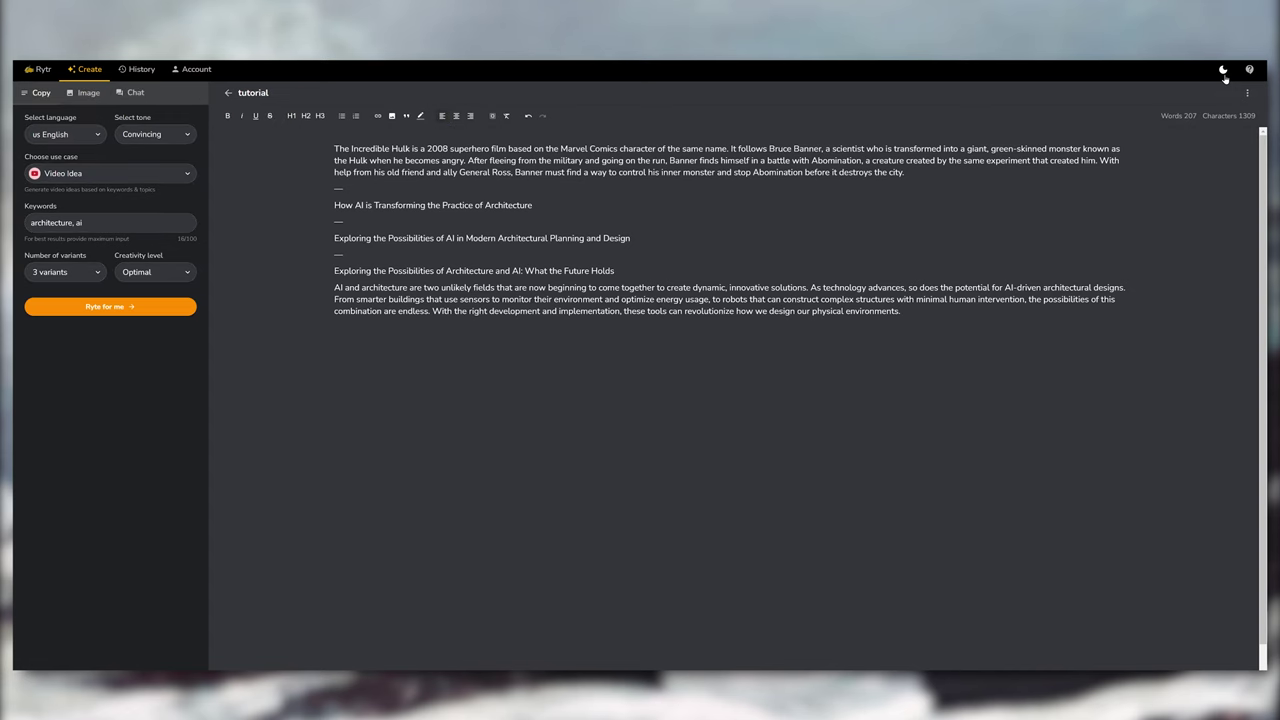
- Switch the Rytr editor back to the light theme
{"action": "left_click", "coordinate": [1223, 71]}
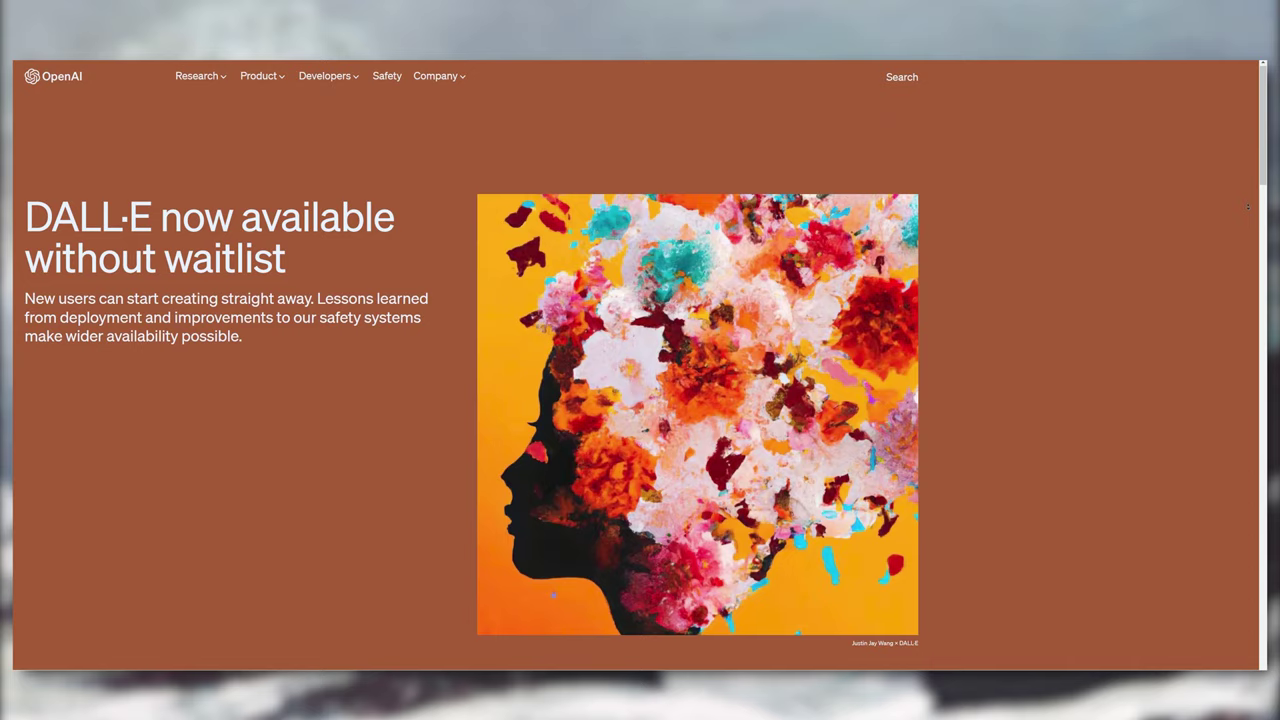
- Scroll down the DALL·E announcement past the example images
{"action": "scroll", "coordinate": [1248, 207], "scroll_direction": "down", "scroll_amount": 5}
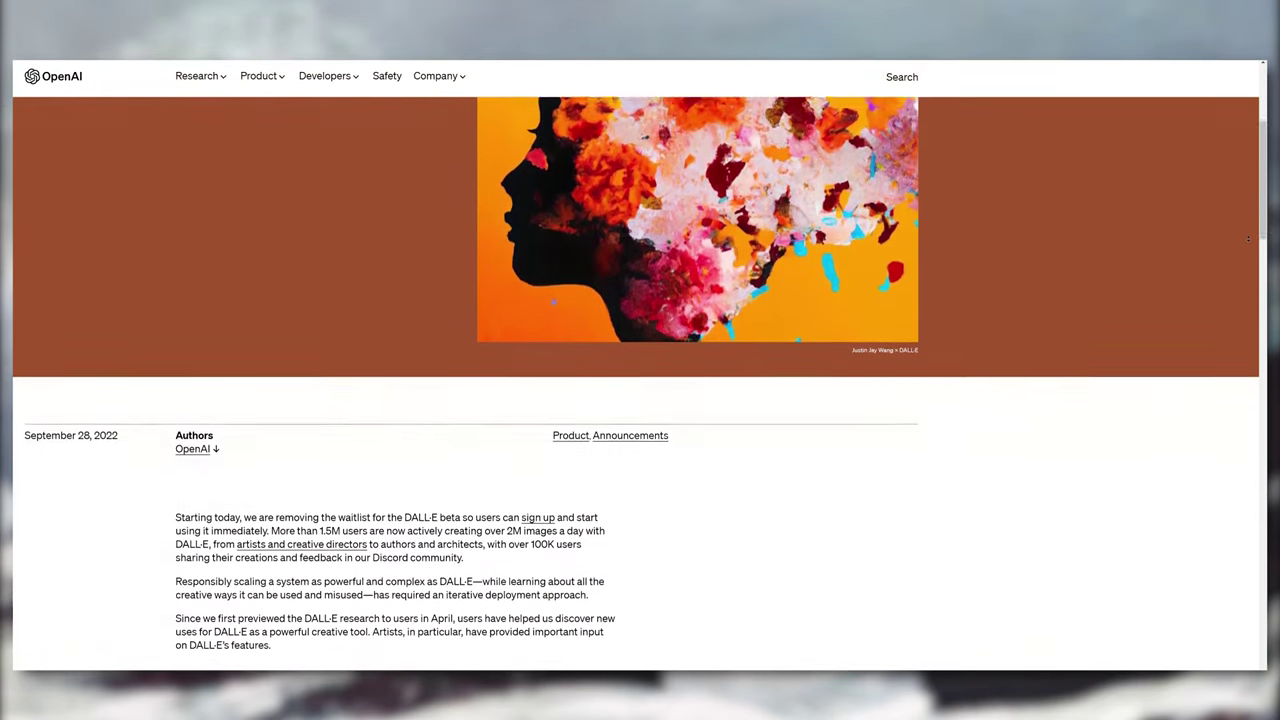
{"action": "scroll", "coordinate": [1248, 238], "scroll_direction": "down", "scroll_amount": 4}
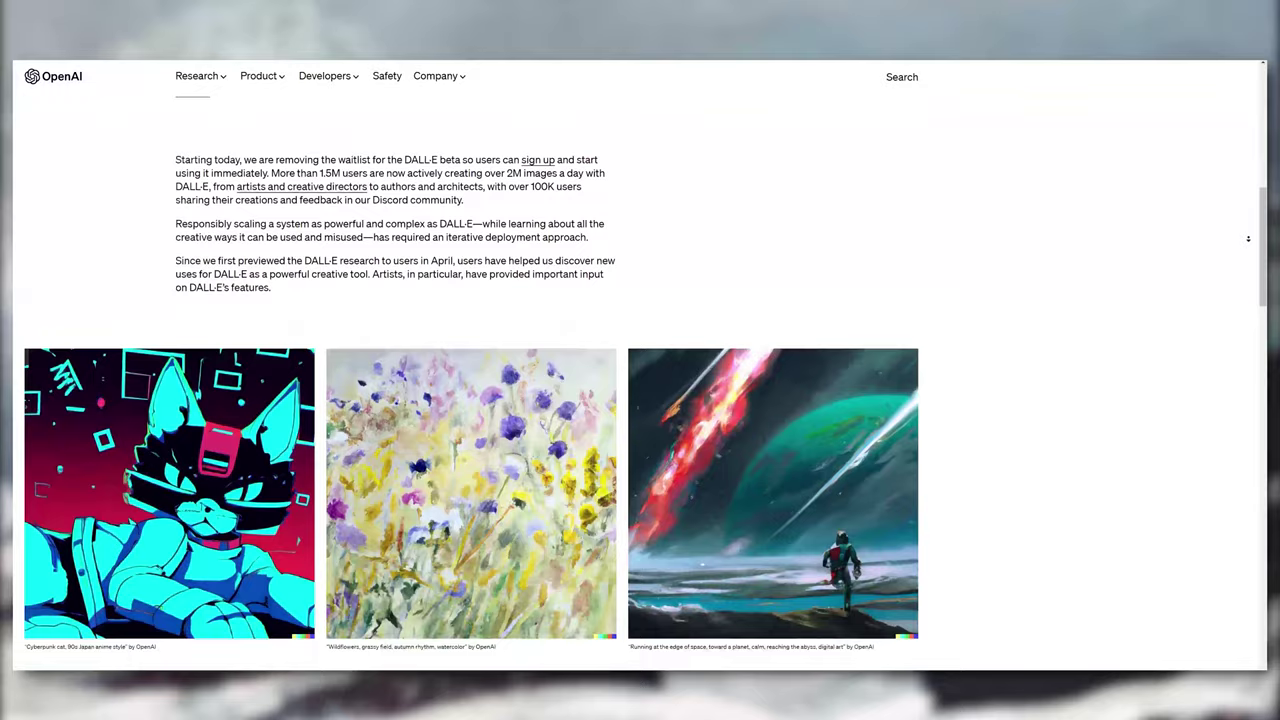
{"action": "scroll", "coordinate": [1248, 238], "scroll_direction": "down", "scroll_amount": 4}
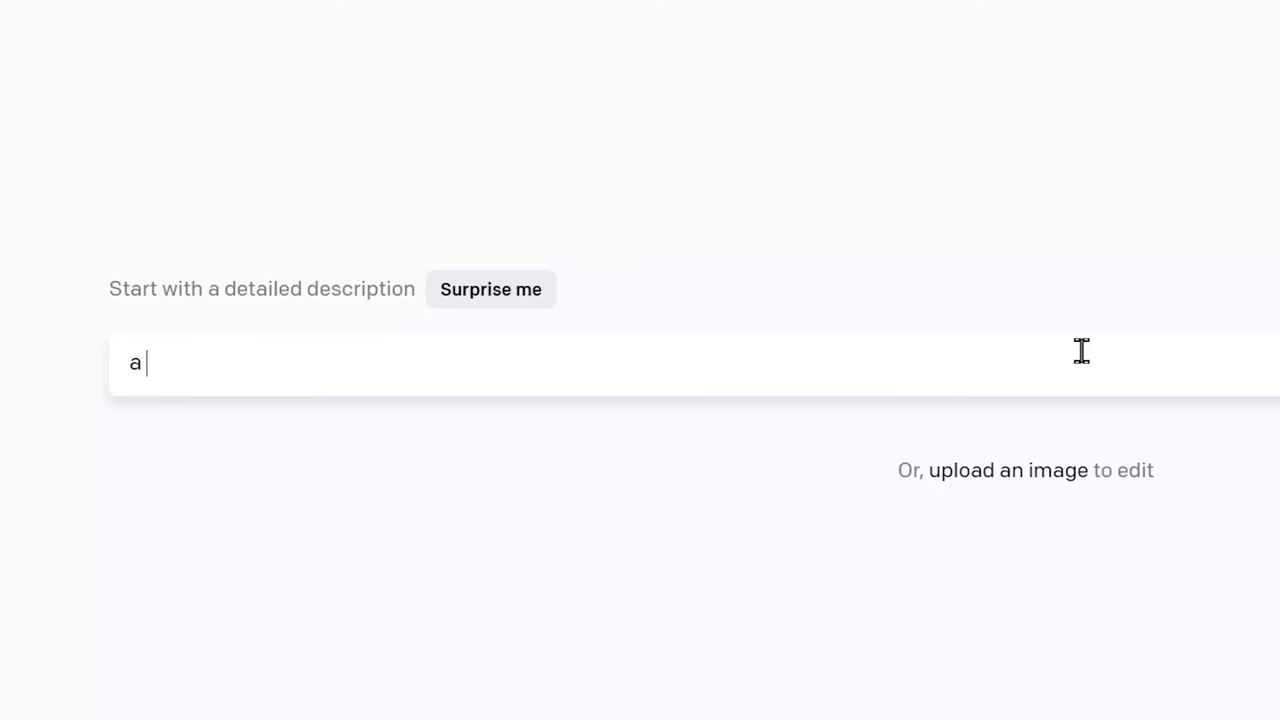
- Generate DALL·E images for 'painting of a house on mars by salvador dali'
{"action": "type", "text": "painting of a house on mars "}
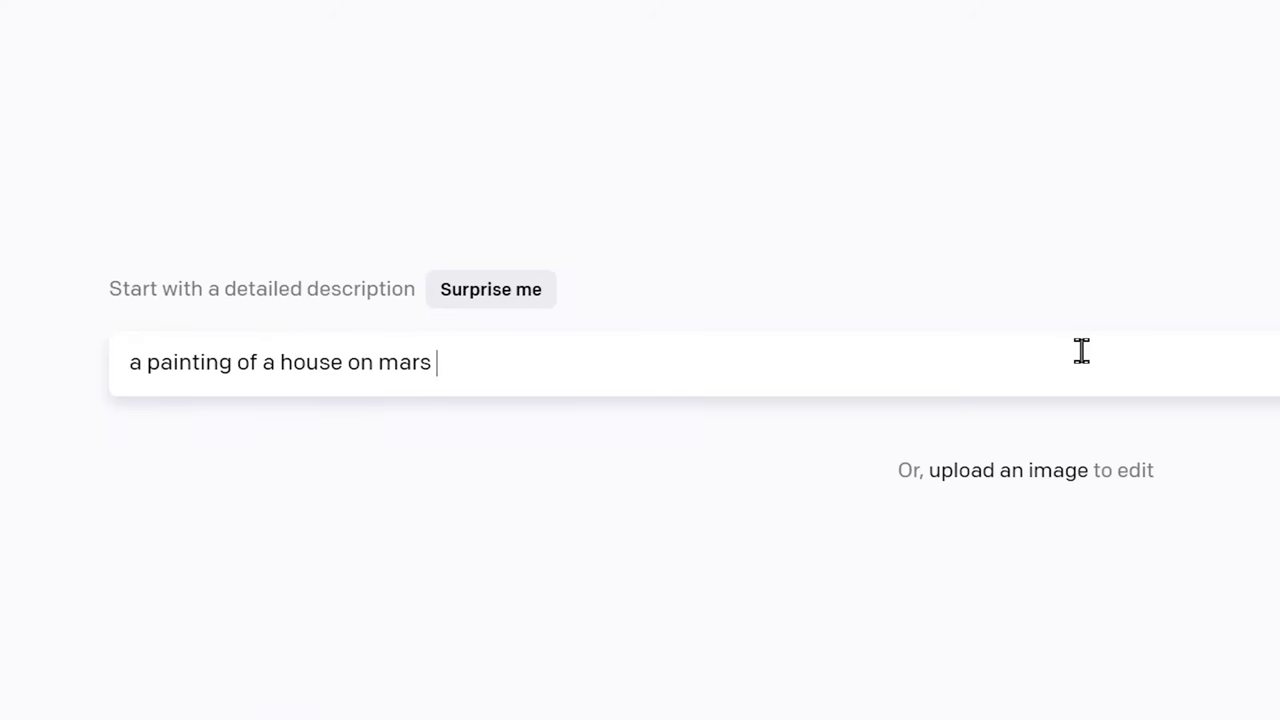
{"action": "type", "text": "by salvador dali"}
{"action": "key", "text": "Return"}
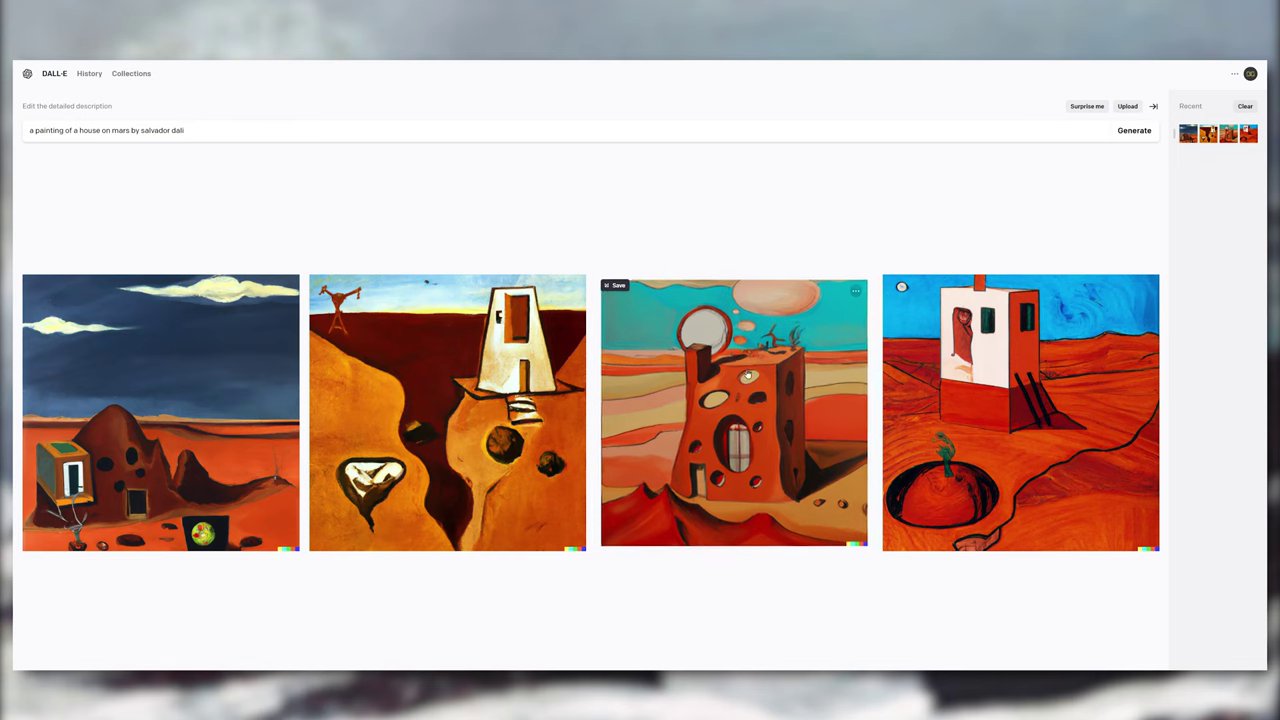
{"action": "triple_click", "coordinate": [327, 124]}
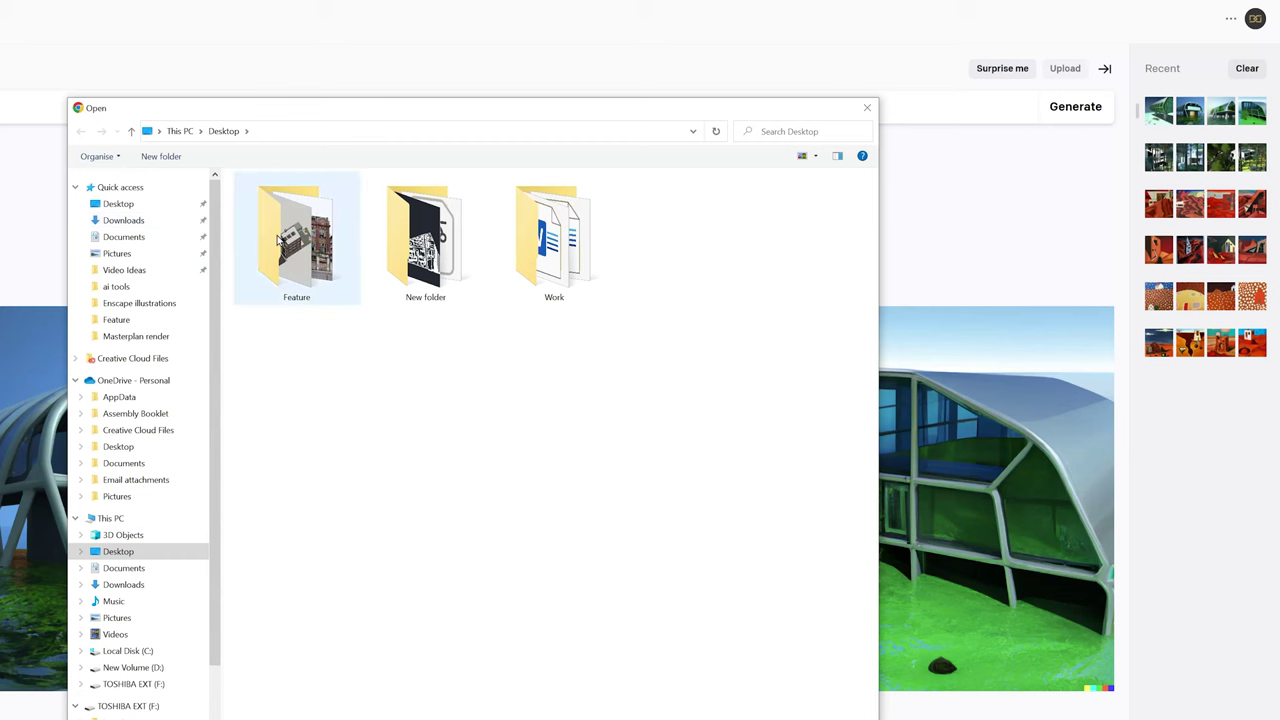
- Upload the 3.jpg brick facade from the Feature folder, generate variations, and enlarge the fourth
{"action": "double_click", "coordinate": [297, 232]}
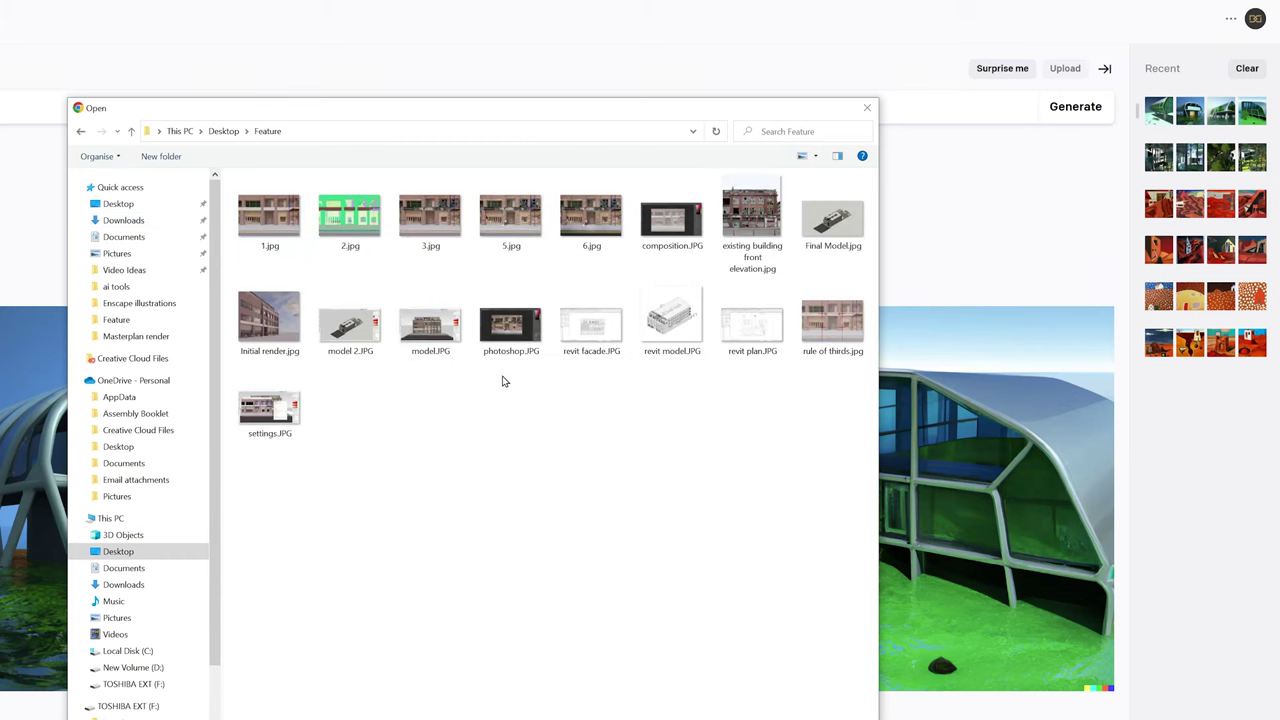
{"action": "double_click", "coordinate": [447, 224]}
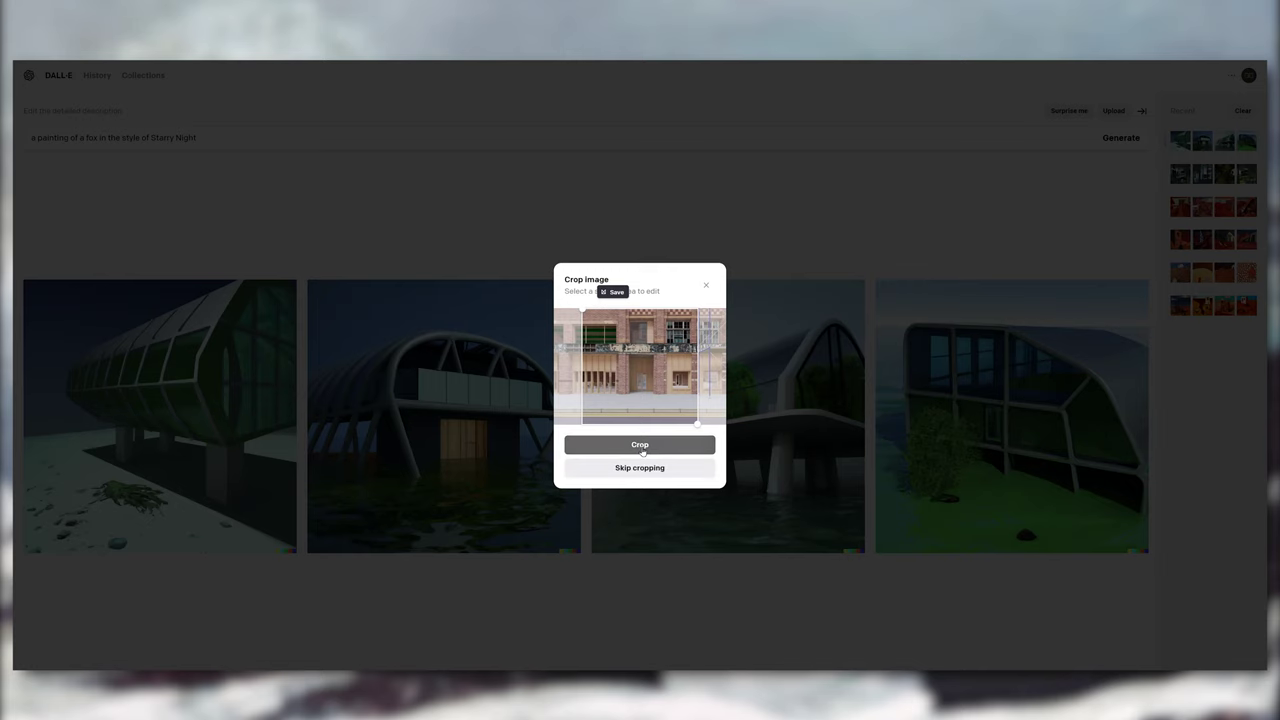
{"action": "left_click", "coordinate": [640, 448]}
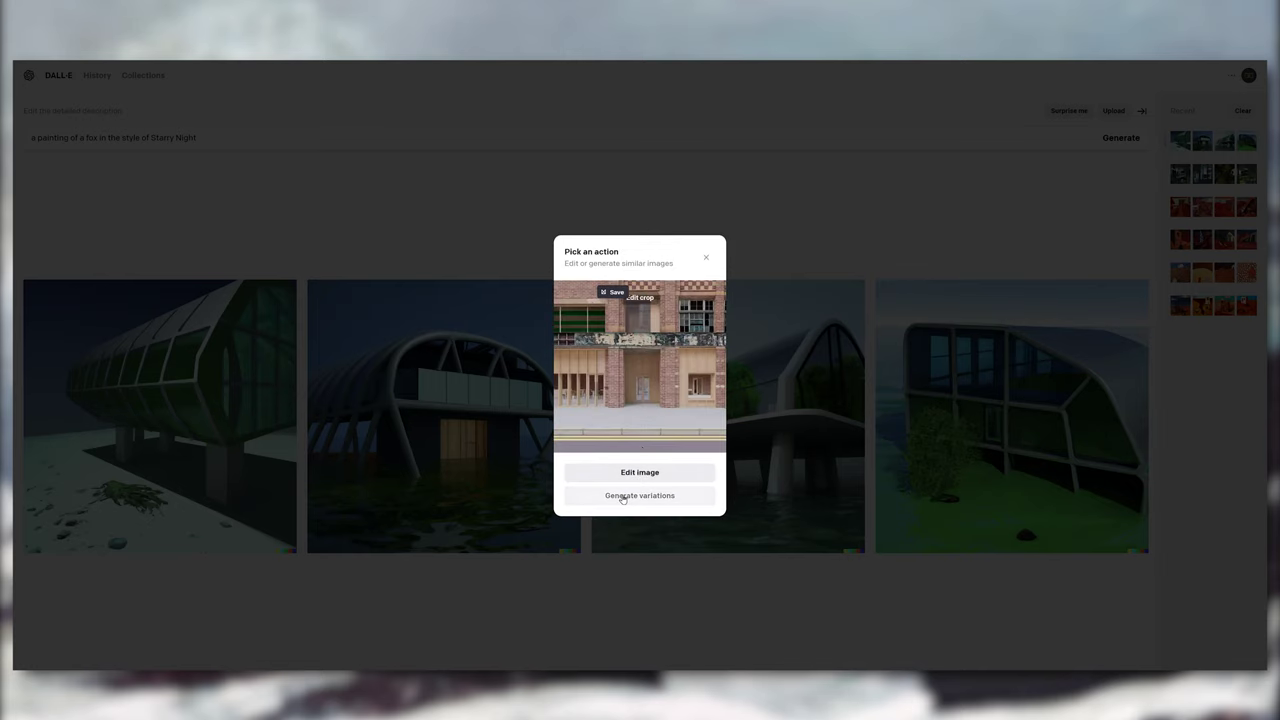
{"action": "left_click", "coordinate": [638, 497]}
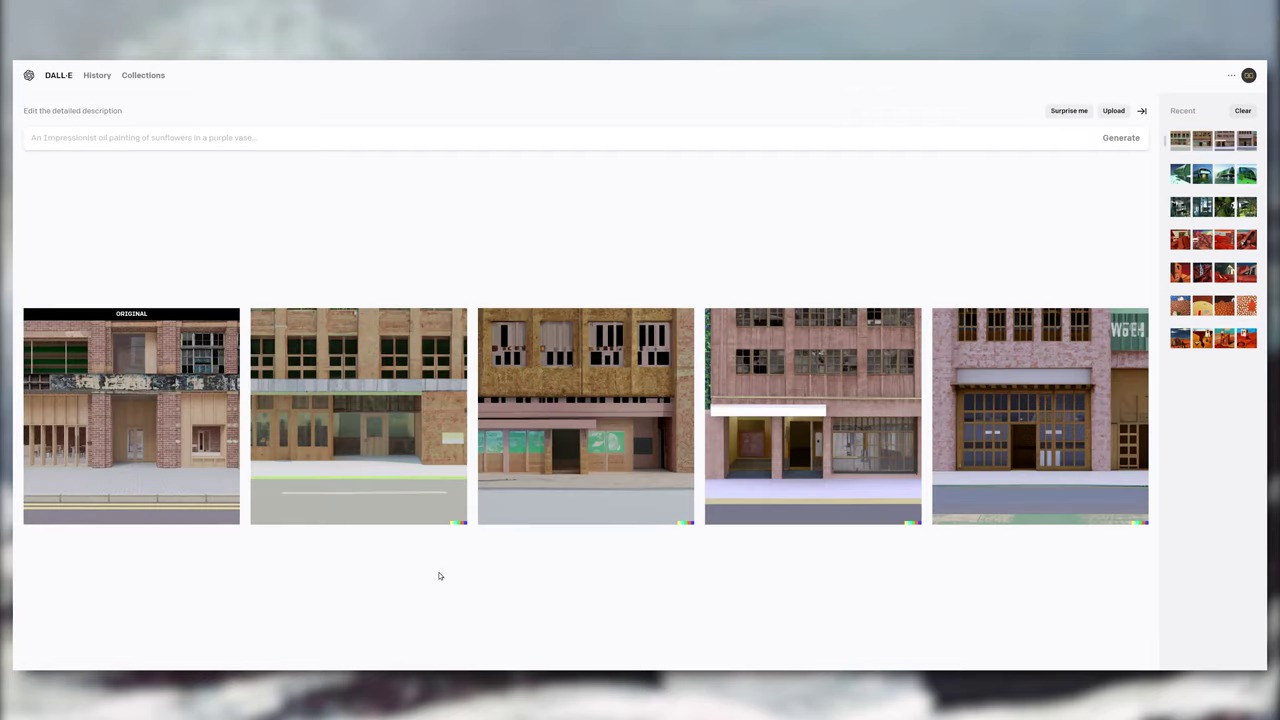
{"action": "left_click", "coordinate": [770, 450]}
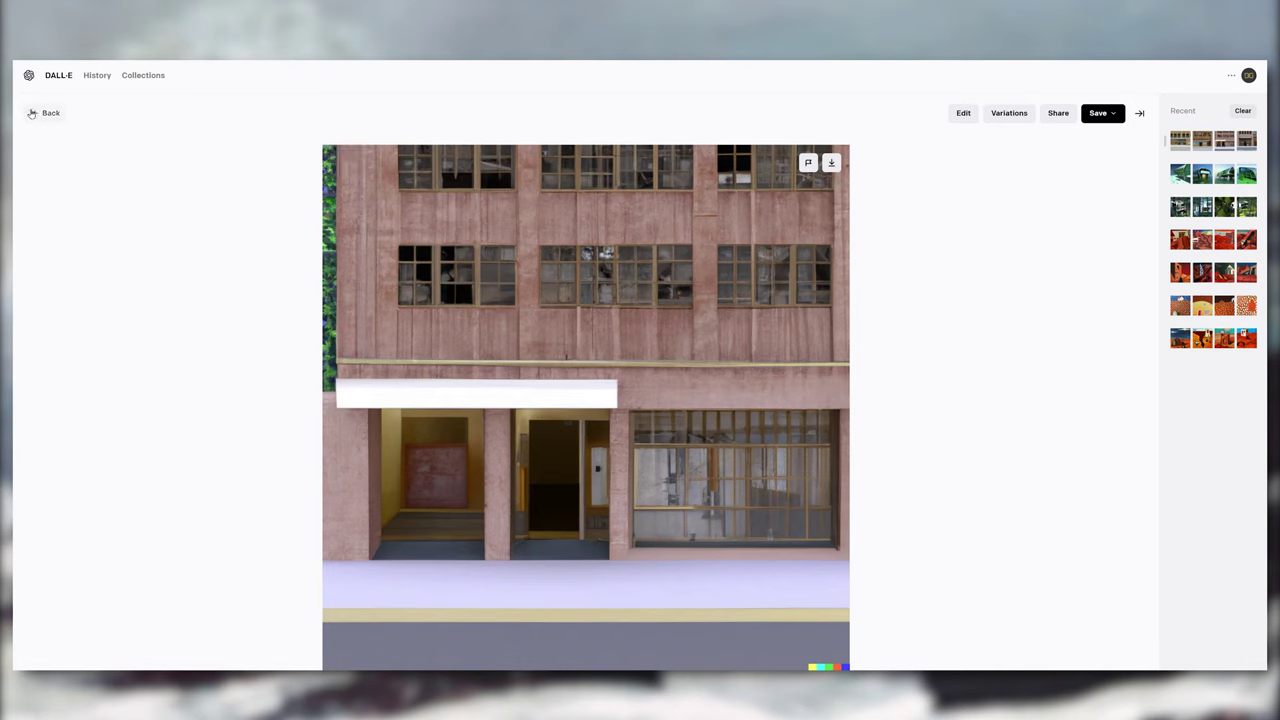
- Open the third greenhouse-in-water render in DALL·E's image editor
{"action": "left_click", "coordinate": [31, 113]}
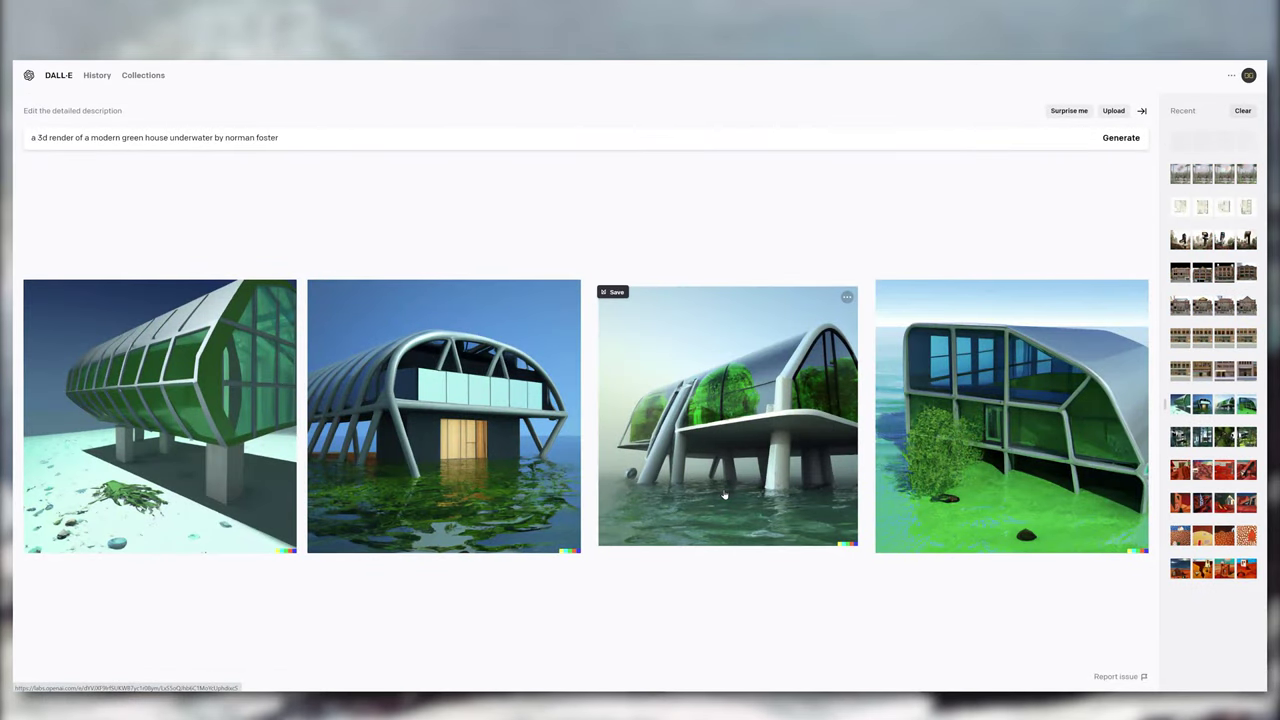
{"action": "left_click", "coordinate": [724, 494]}
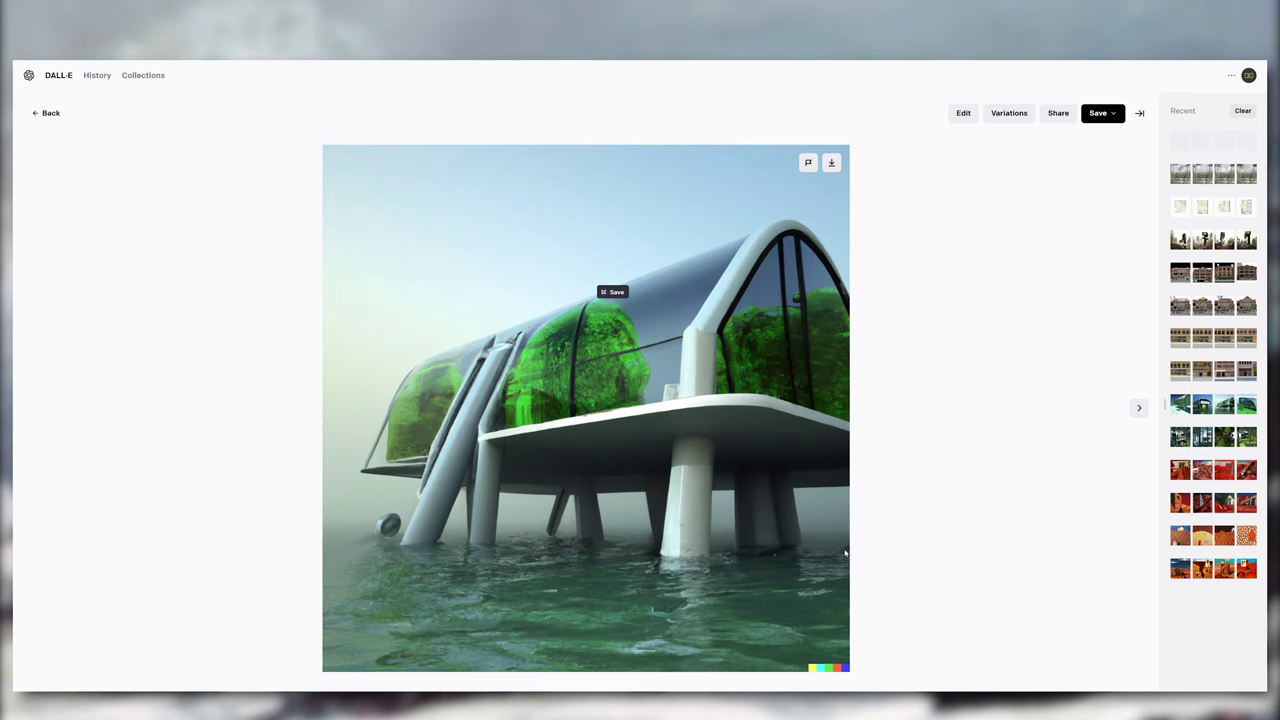
{"action": "left_click", "coordinate": [963, 115]}
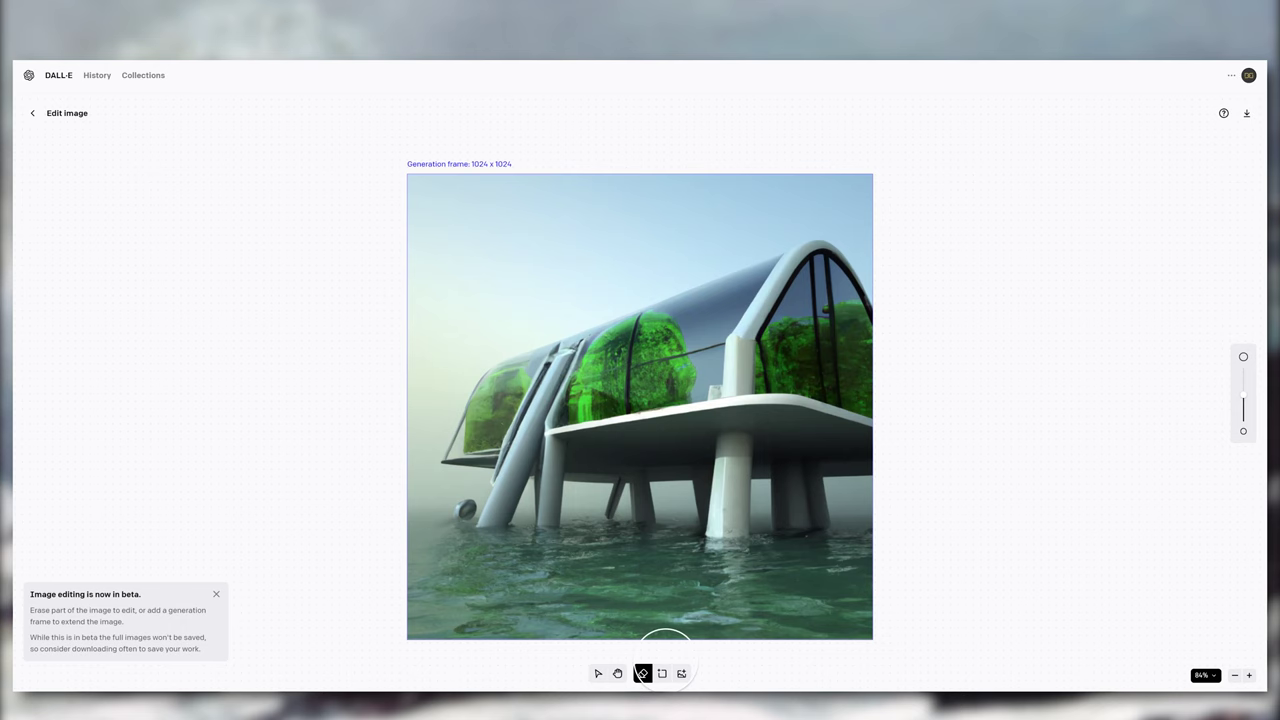
- Outpaint a frame left of the image with the prompt 'a city on the water similar to atlantis'
{"action": "left_click", "coordinate": [662, 673]}
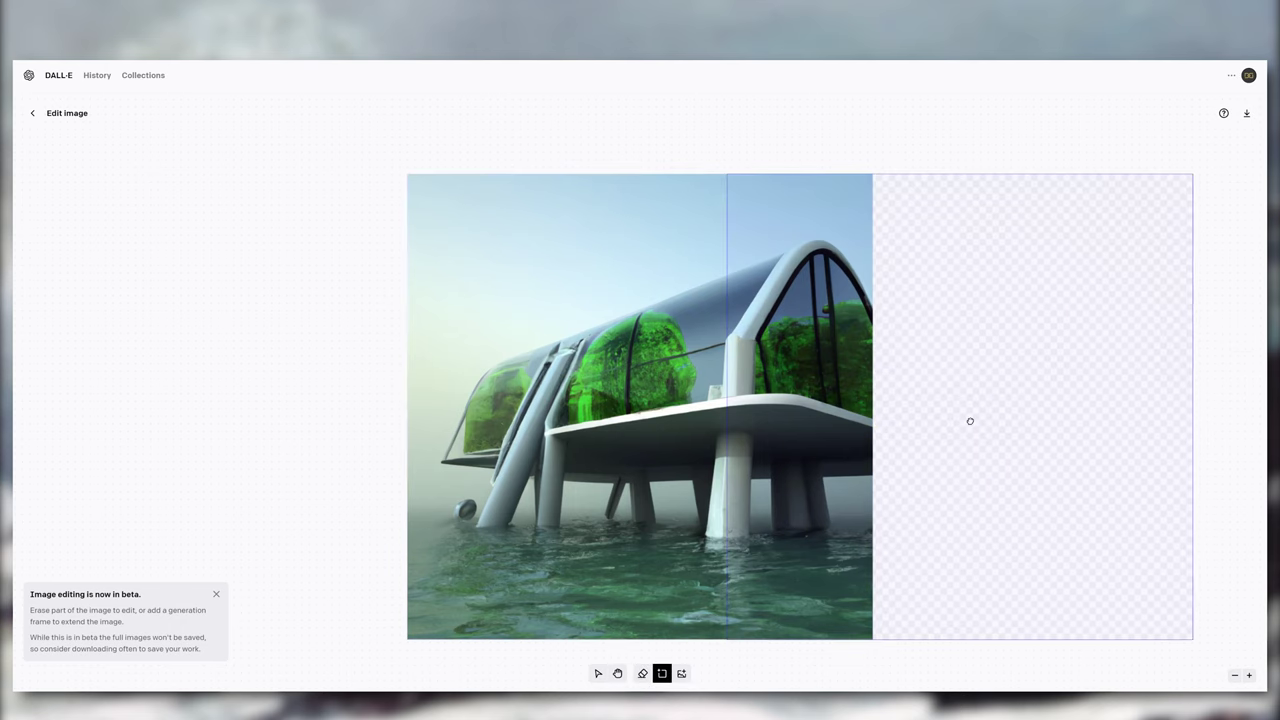
{"action": "left_click", "coordinate": [349, 412]}
{"action": "triple_click", "coordinate": [232, 141]}
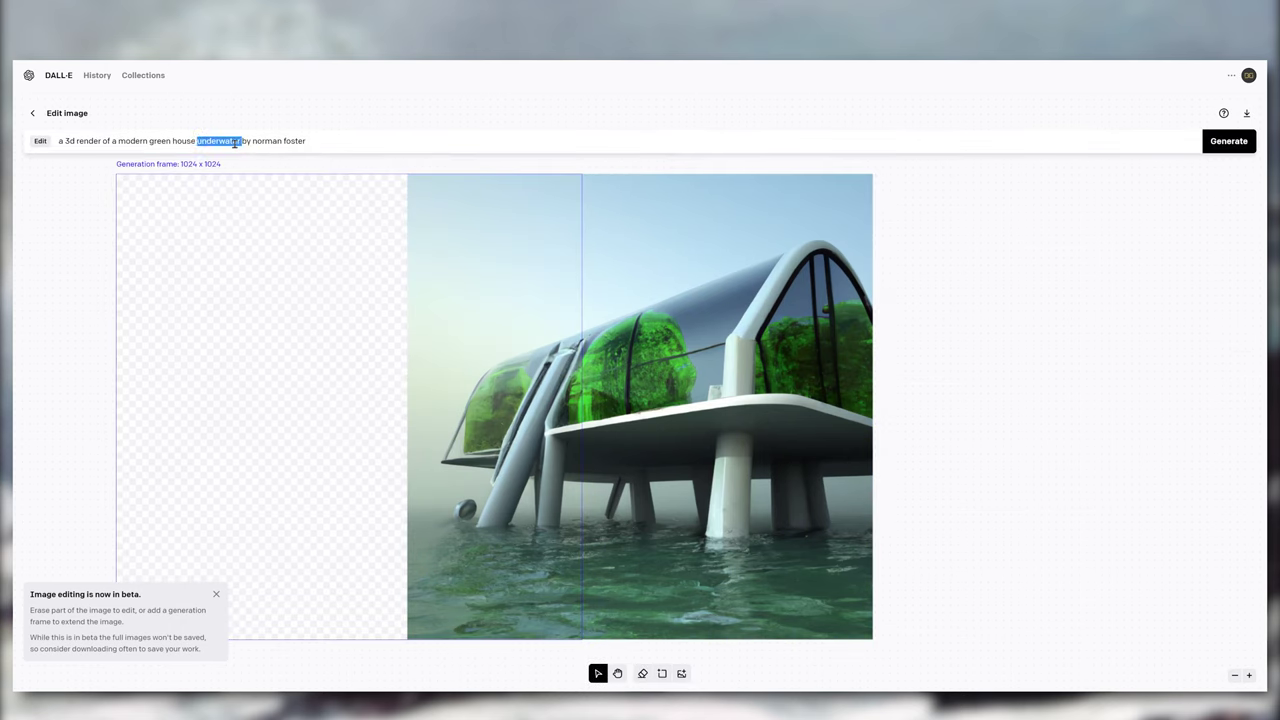
{"action": "type", "text": "a city on the water s"}
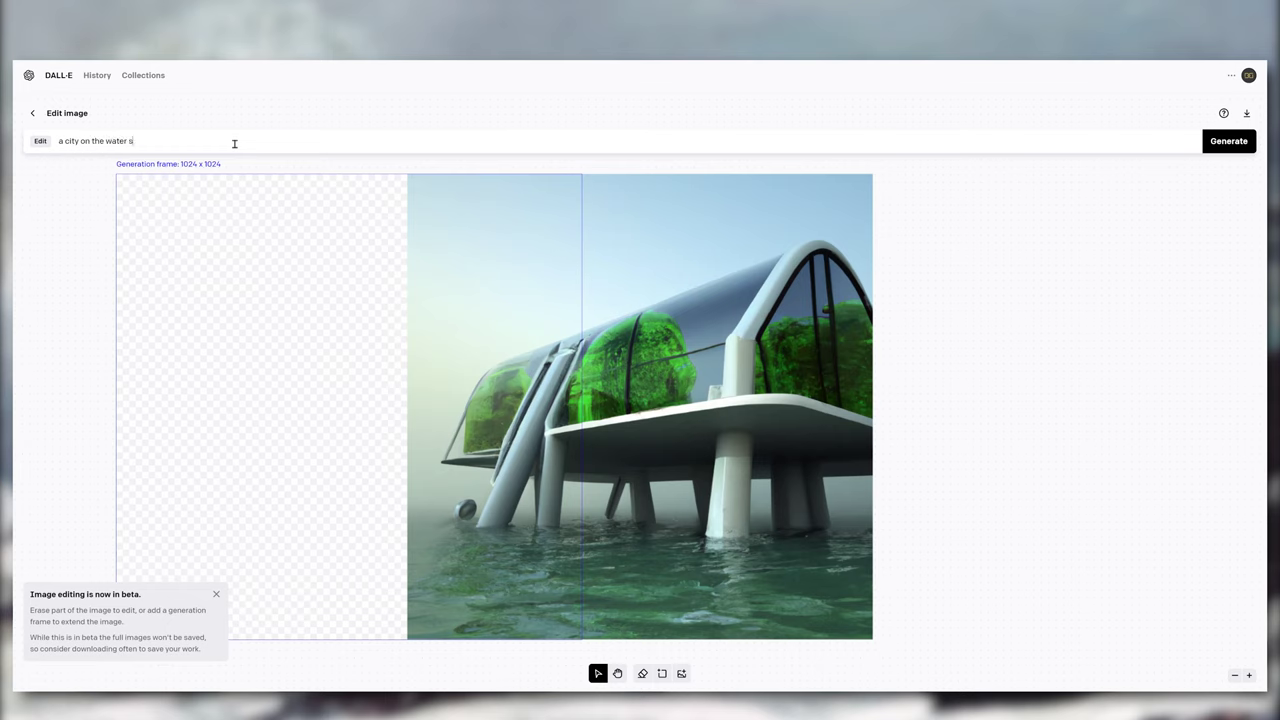
{"action": "type", "text": "imilar to atlantis"}
{"action": "left_click", "coordinate": [1220, 145]}
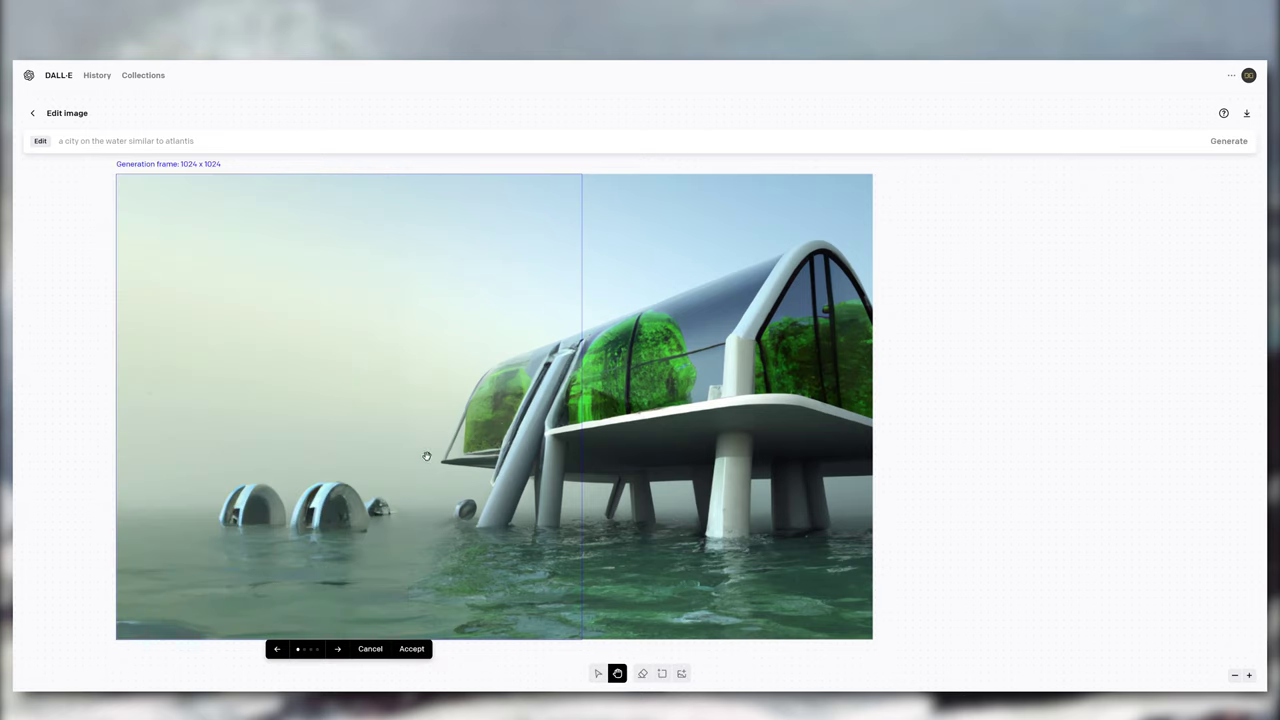
- Compare the outpainted variants and accept the misty distant-towers extension
{"action": "left_click", "coordinate": [338, 649]}
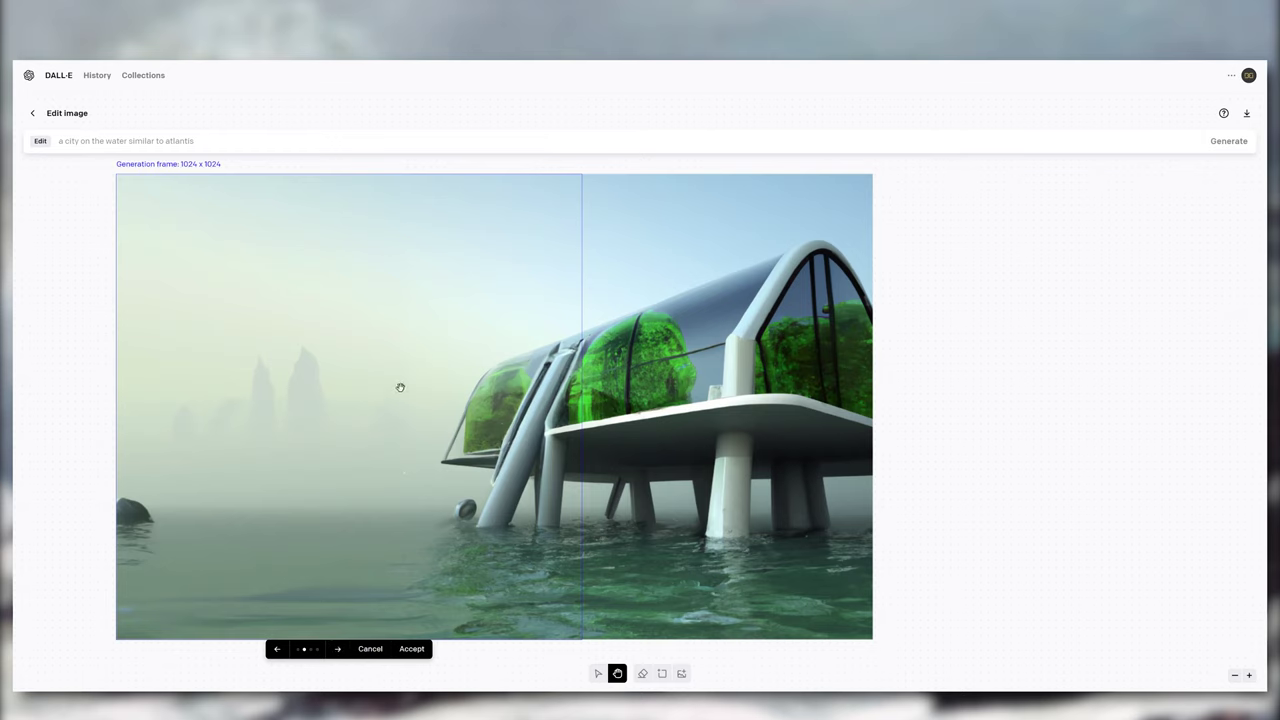
{"action": "left_click", "coordinate": [338, 650]}
{"action": "left_click", "coordinate": [337, 650]}
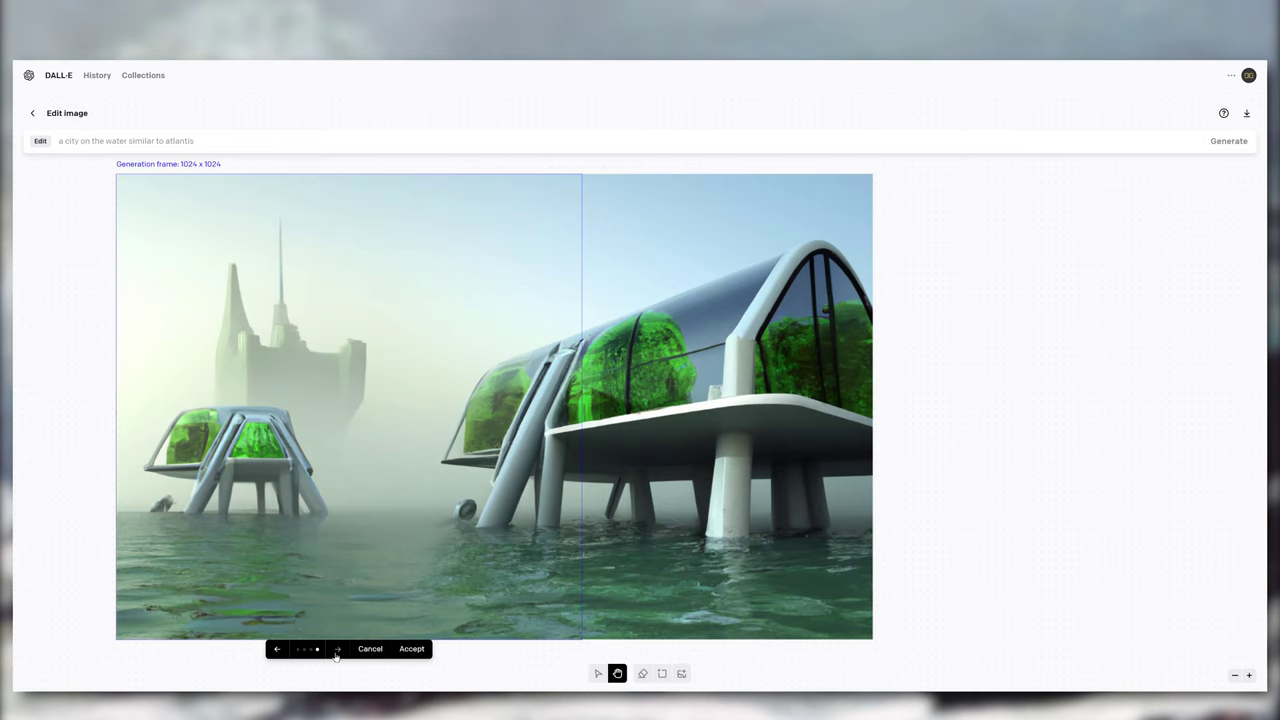
{"action": "left_click", "coordinate": [337, 650]}
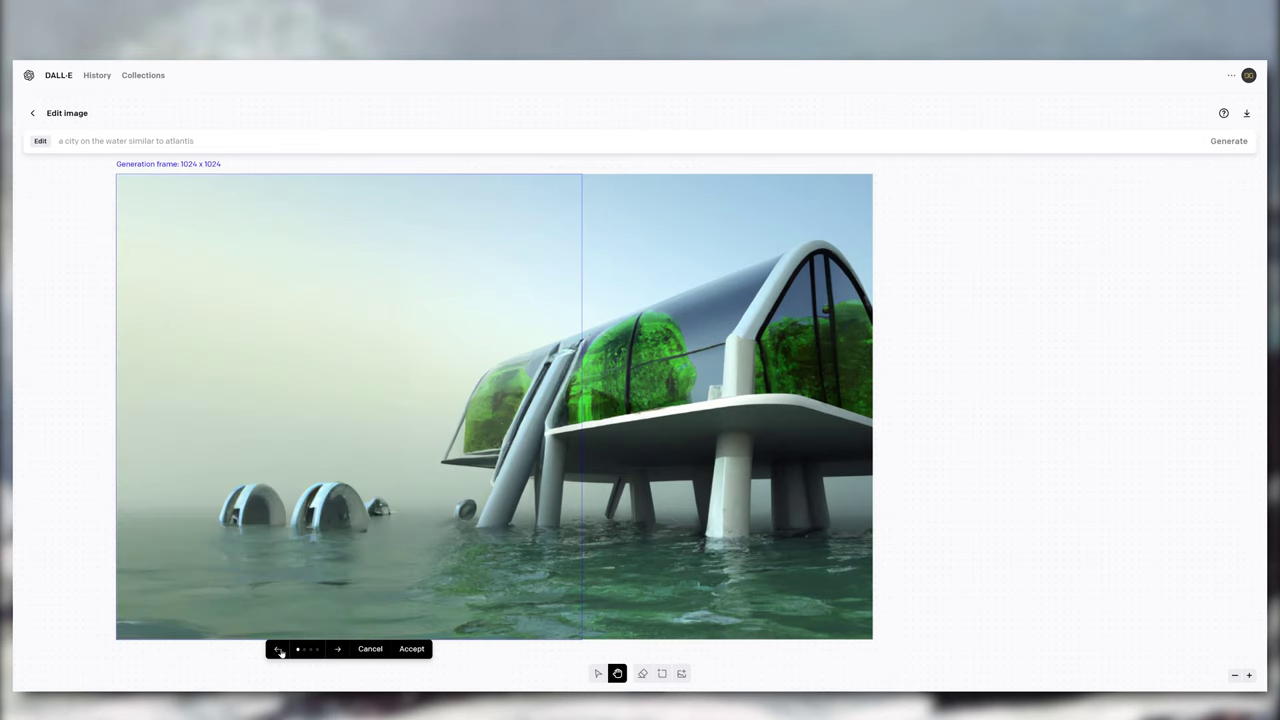
{"action": "left_click", "coordinate": [279, 650]}
{"action": "left_click", "coordinate": [279, 650]}
{"action": "left_click", "coordinate": [279, 650]}
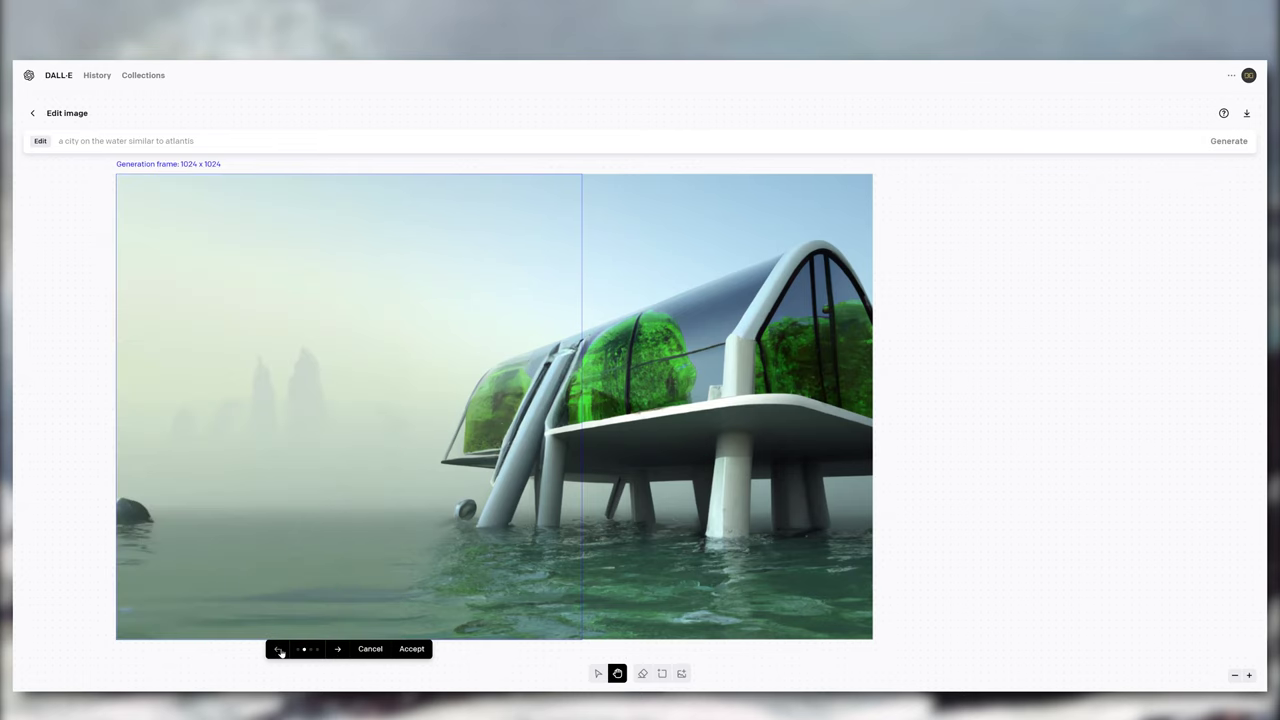
{"action": "left_click", "coordinate": [411, 649]}
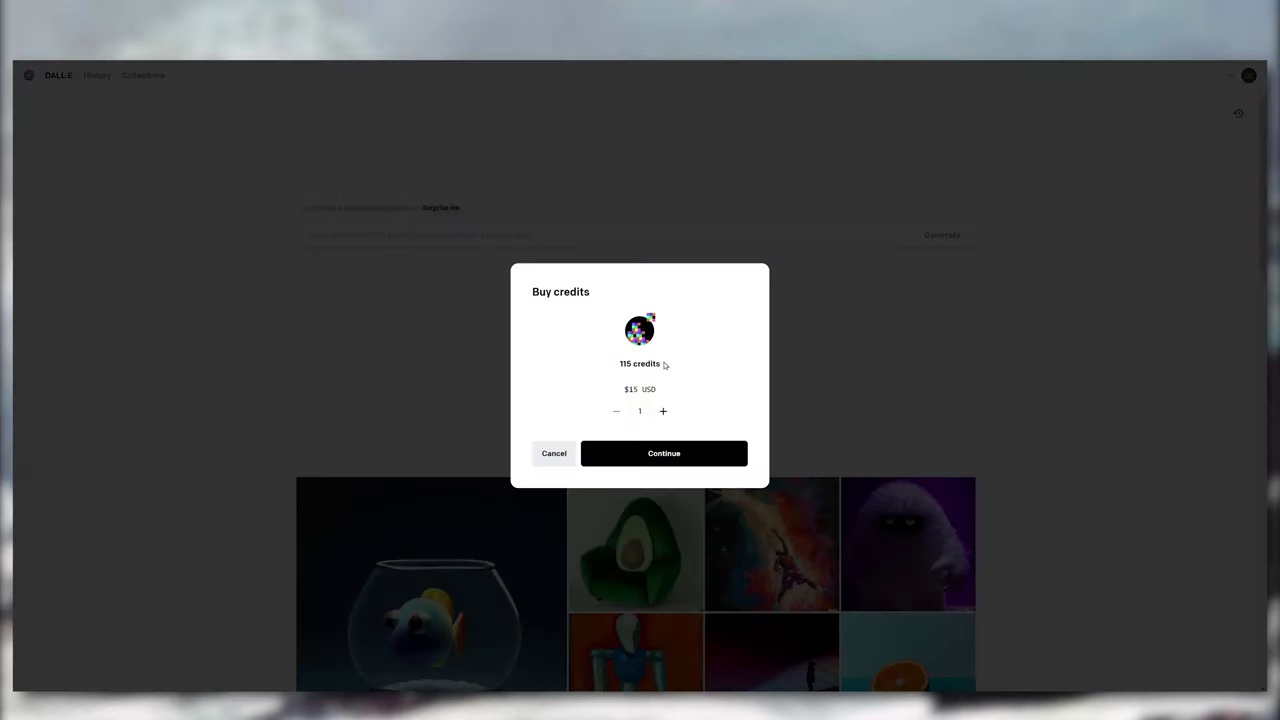
{"action": "left_click_drag", "start_coordinate": [666, 366], "coordinate": [589, 379]}
{"action": "left_click", "coordinate": [589, 379]}
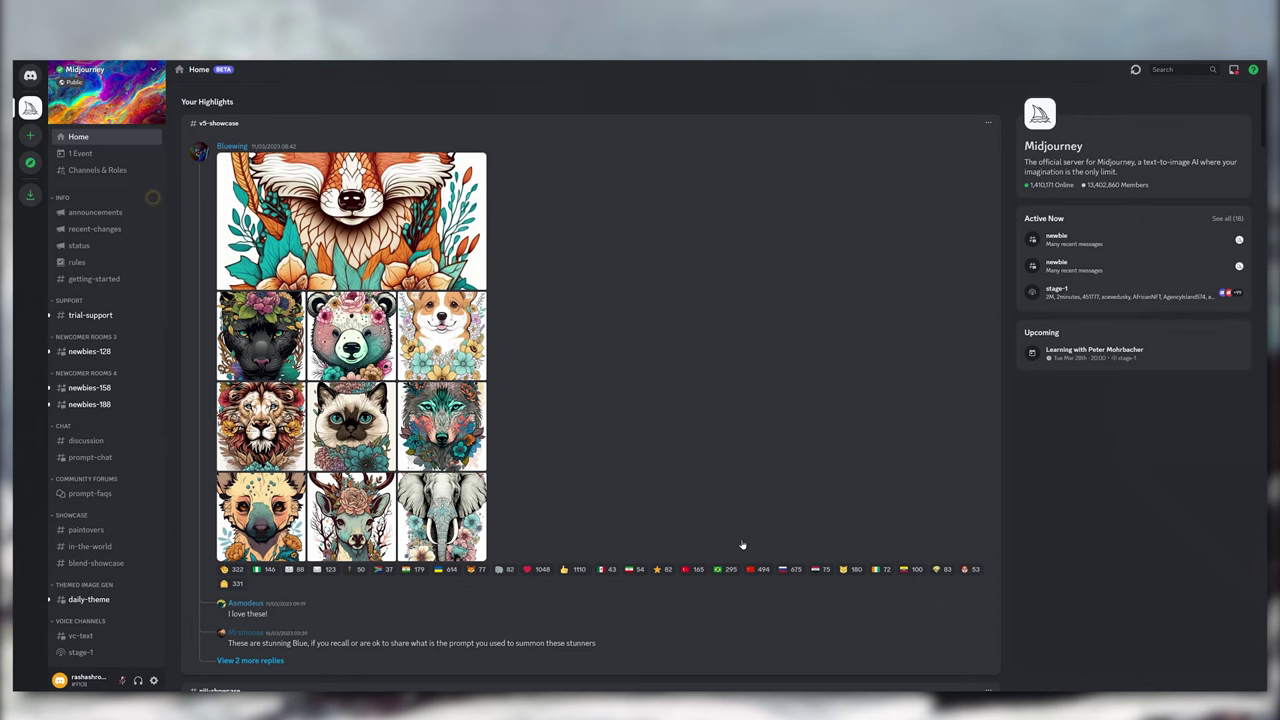
- Open the newbies-128 channel and scroll through other users' image grids
{"action": "left_click", "coordinate": [88, 352]}
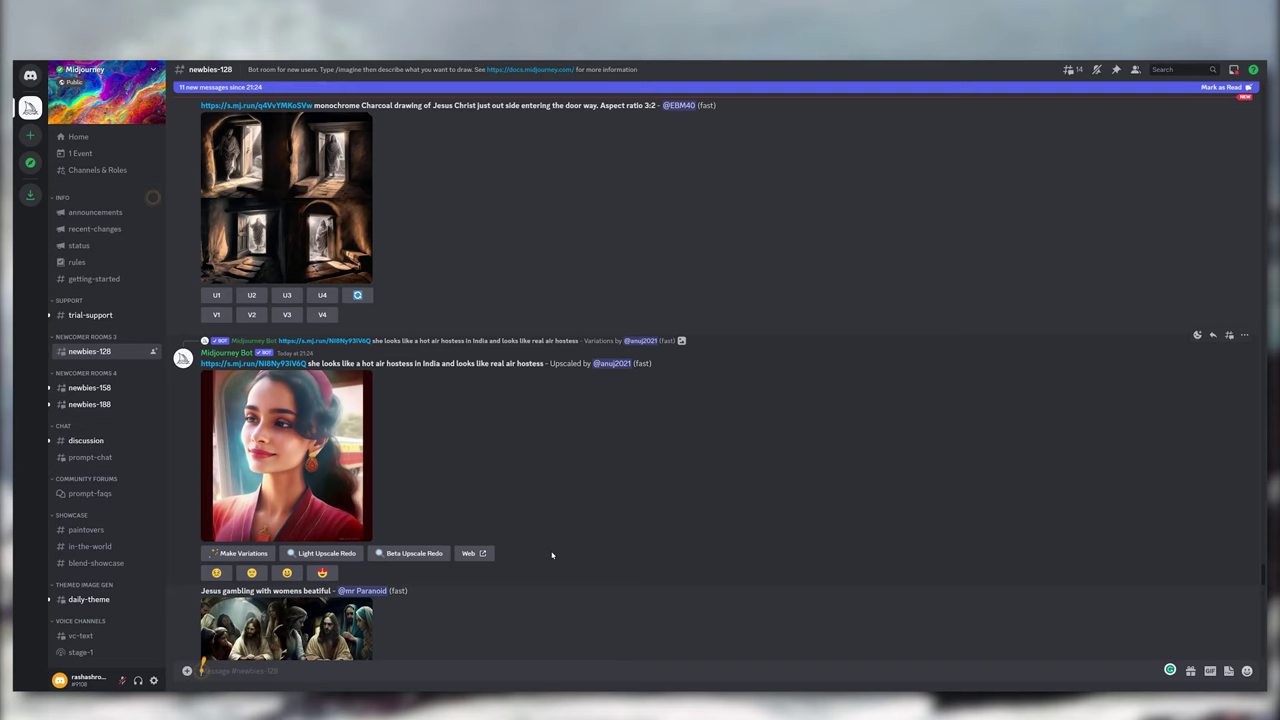
{"action": "scroll", "coordinate": [551, 555], "scroll_direction": "down", "scroll_amount": 3}
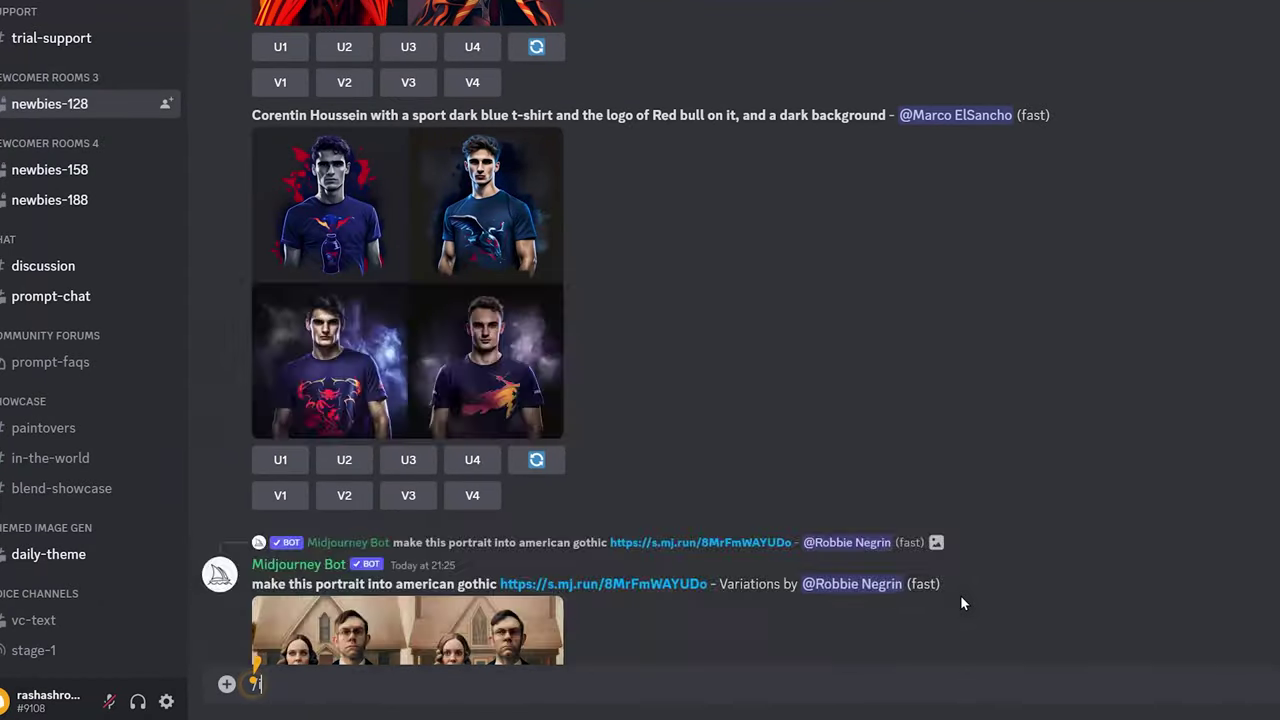
- Submit /imagine 'a painting of a house on mars by salvador dali external view highly detailed'
{"action": "type", "text": "/imagine"}
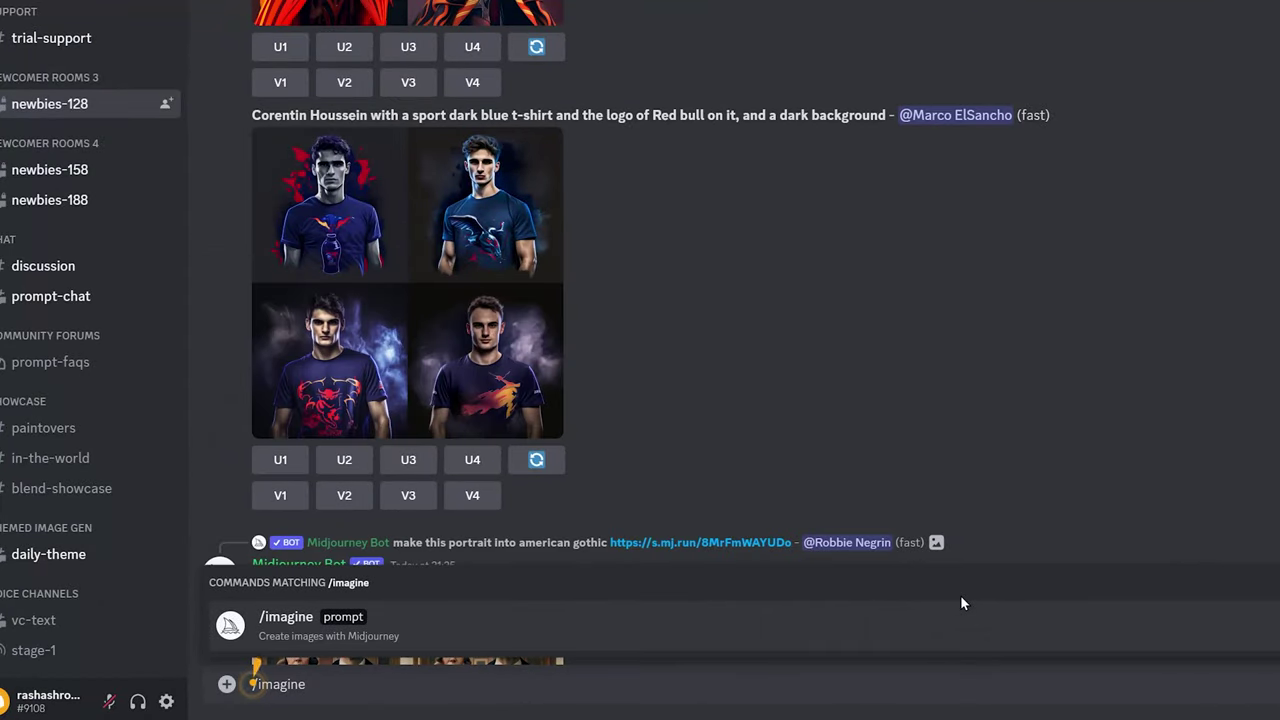
{"action": "left_click", "coordinate": [934, 612]}
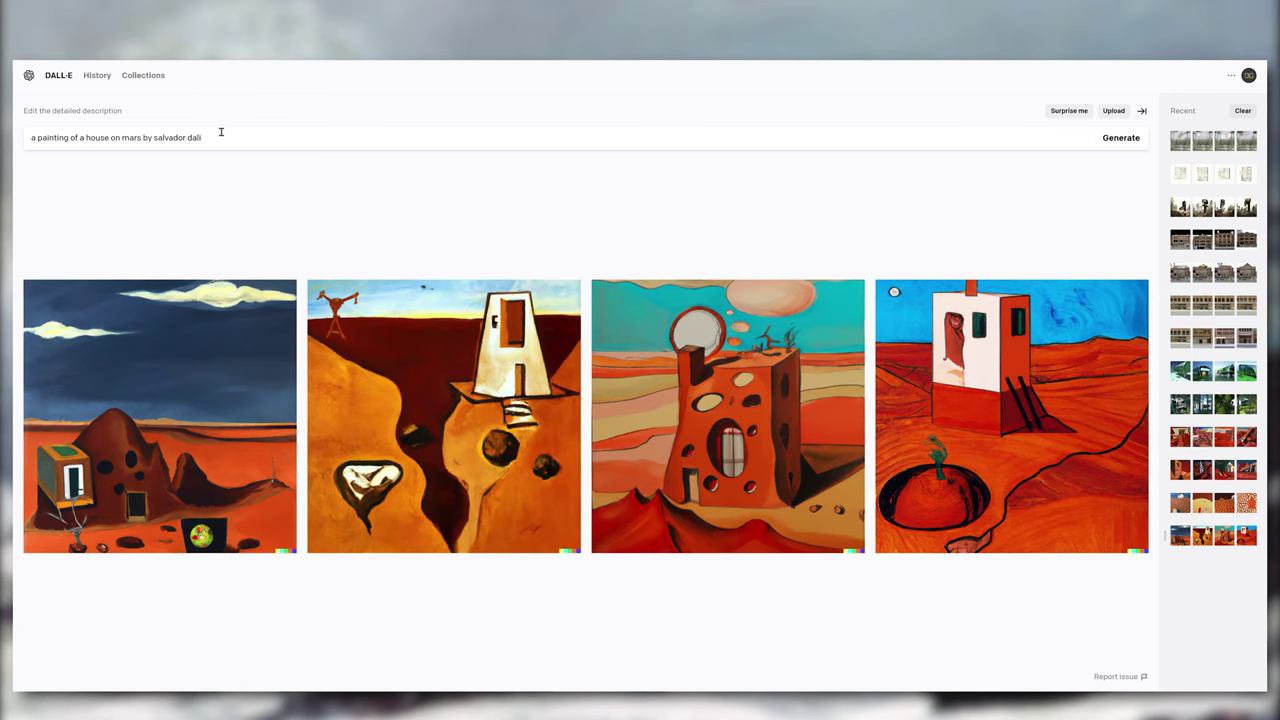
{"action": "triple_click", "coordinate": [221, 132]}
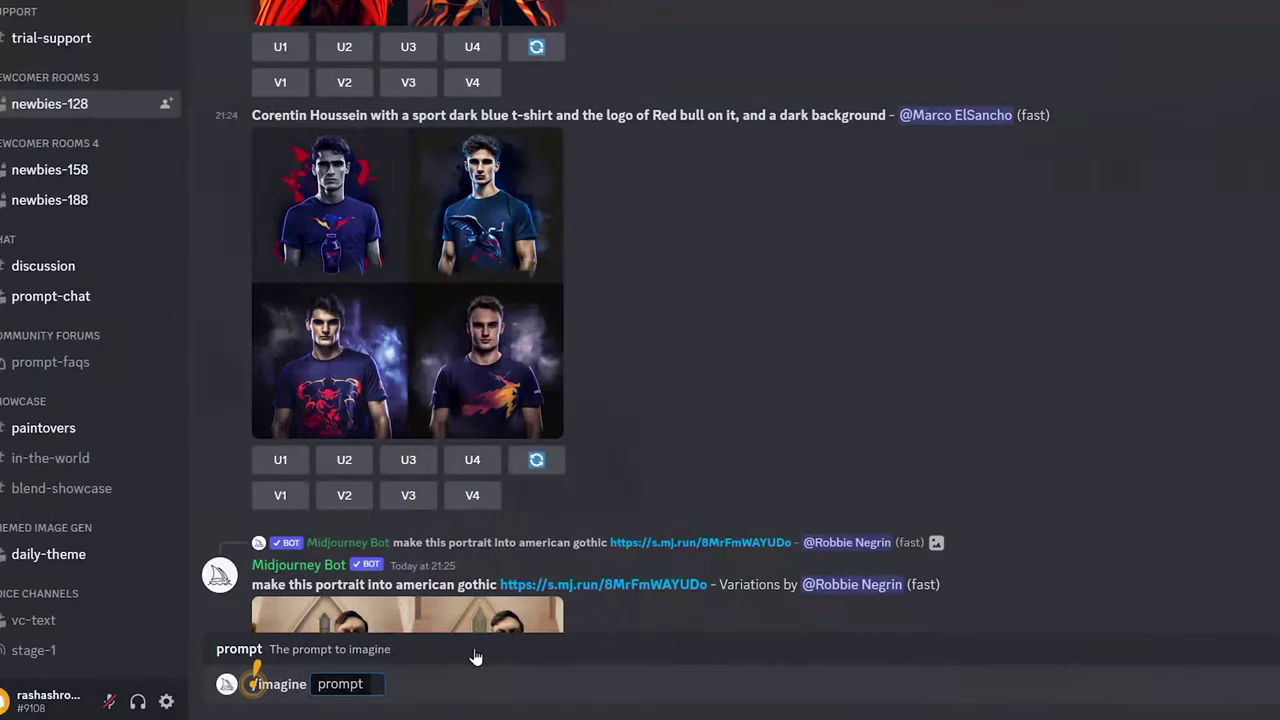
{"action": "type", "text": "a painting of a house on mars by salvador dali"}
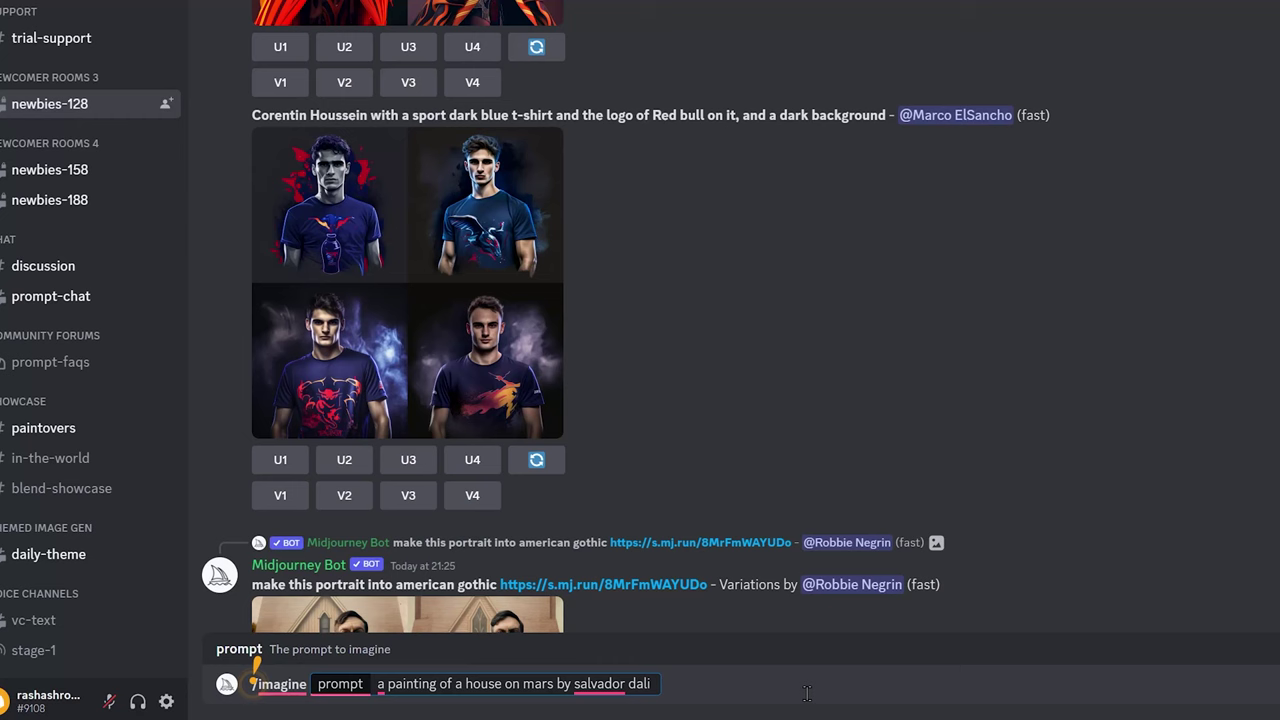
{"action": "type", "text": "external view highly detailed"}
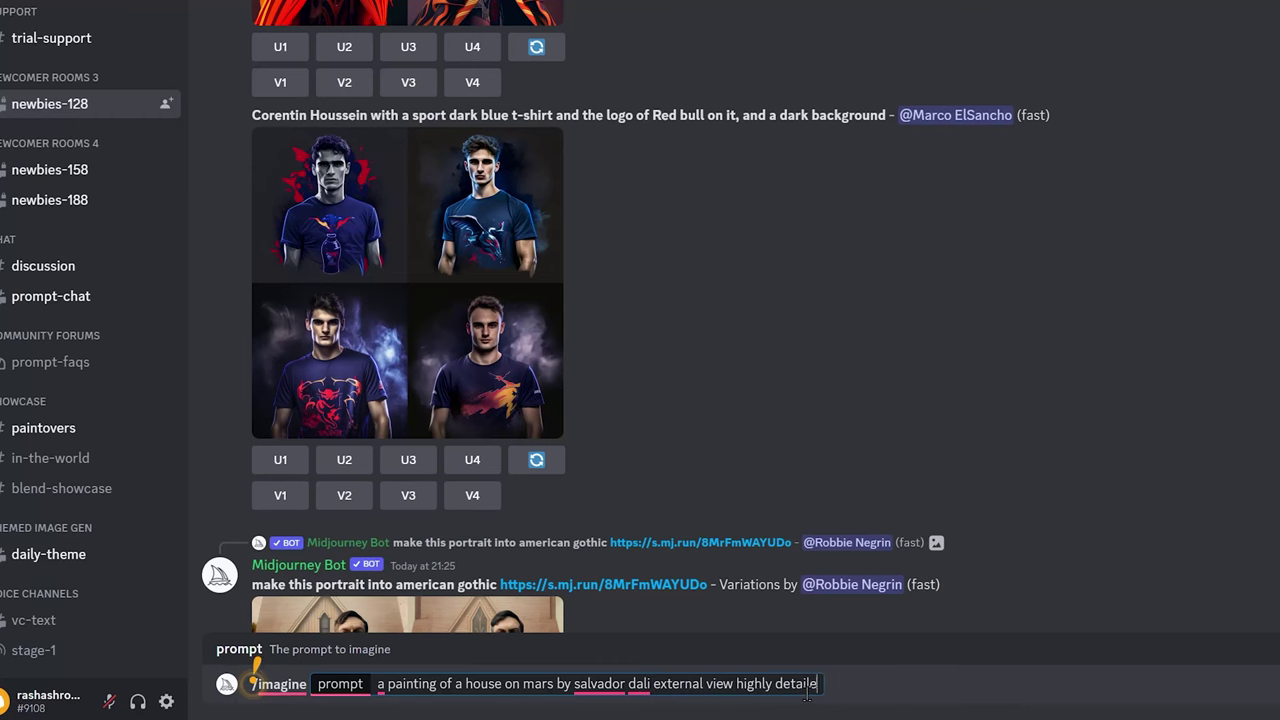
{"action": "key", "text": "Return"}
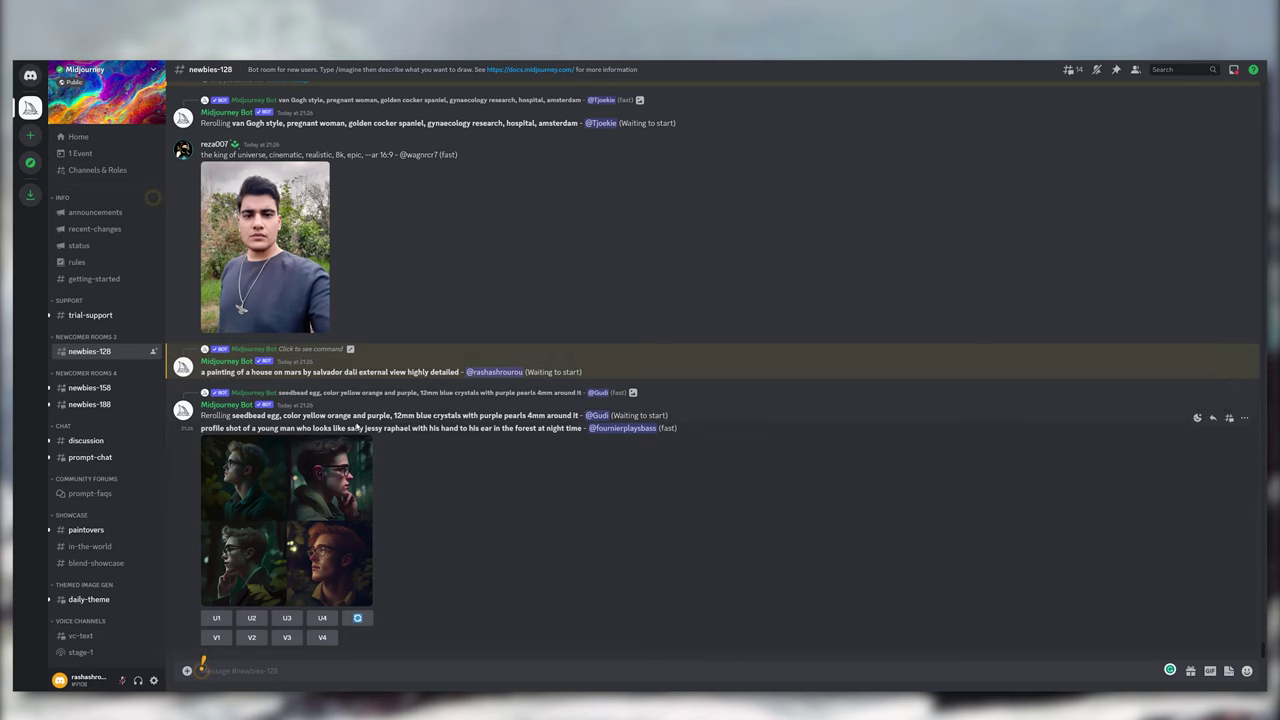
- Scroll to the finished house-on-Mars grid and enlarge its four Dali-like images
{"action": "scroll", "coordinate": [440, 445], "scroll_direction": "up", "scroll_amount": 2}
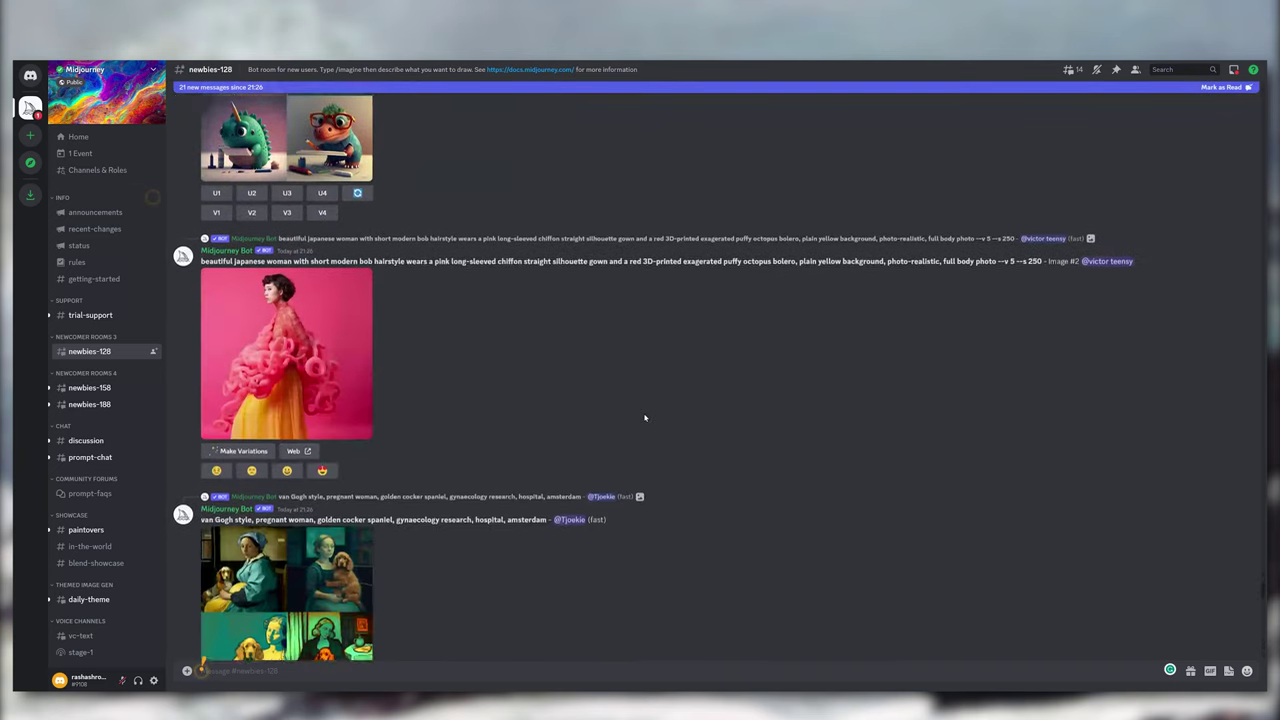
{"action": "scroll", "coordinate": [645, 418], "scroll_direction": "down", "scroll_amount": 4}
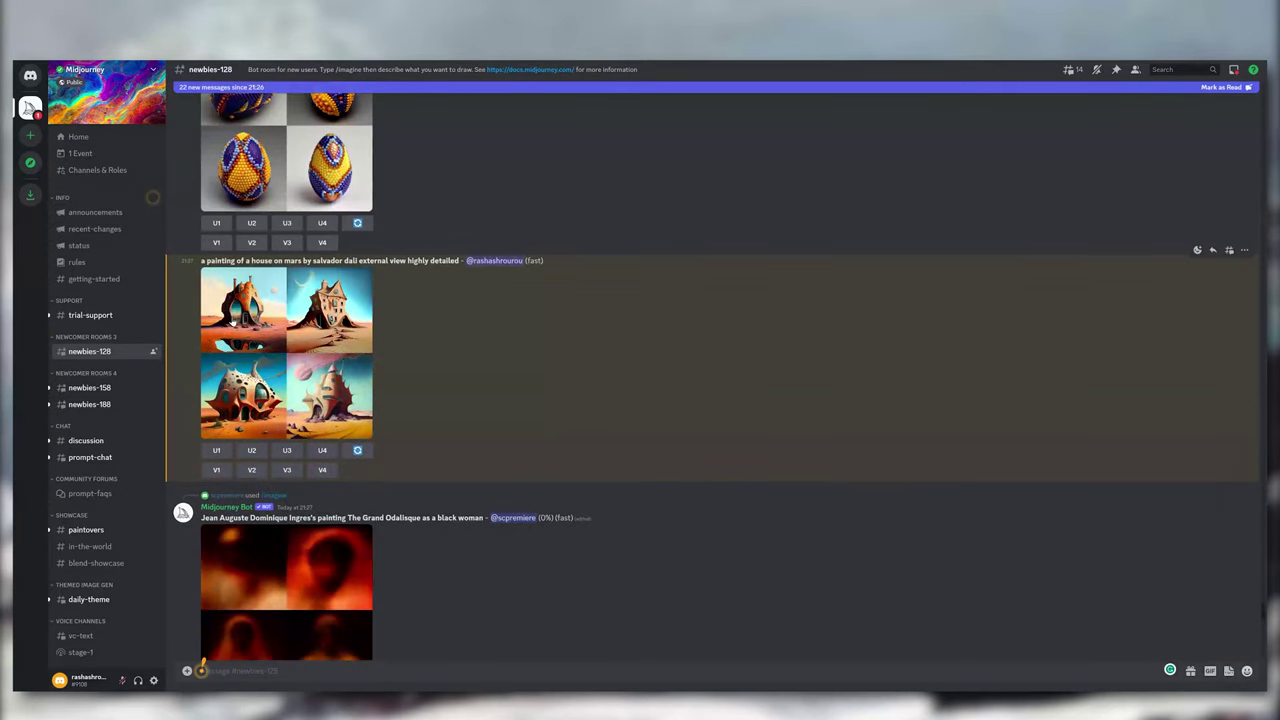
{"action": "left_click", "coordinate": [233, 320]}
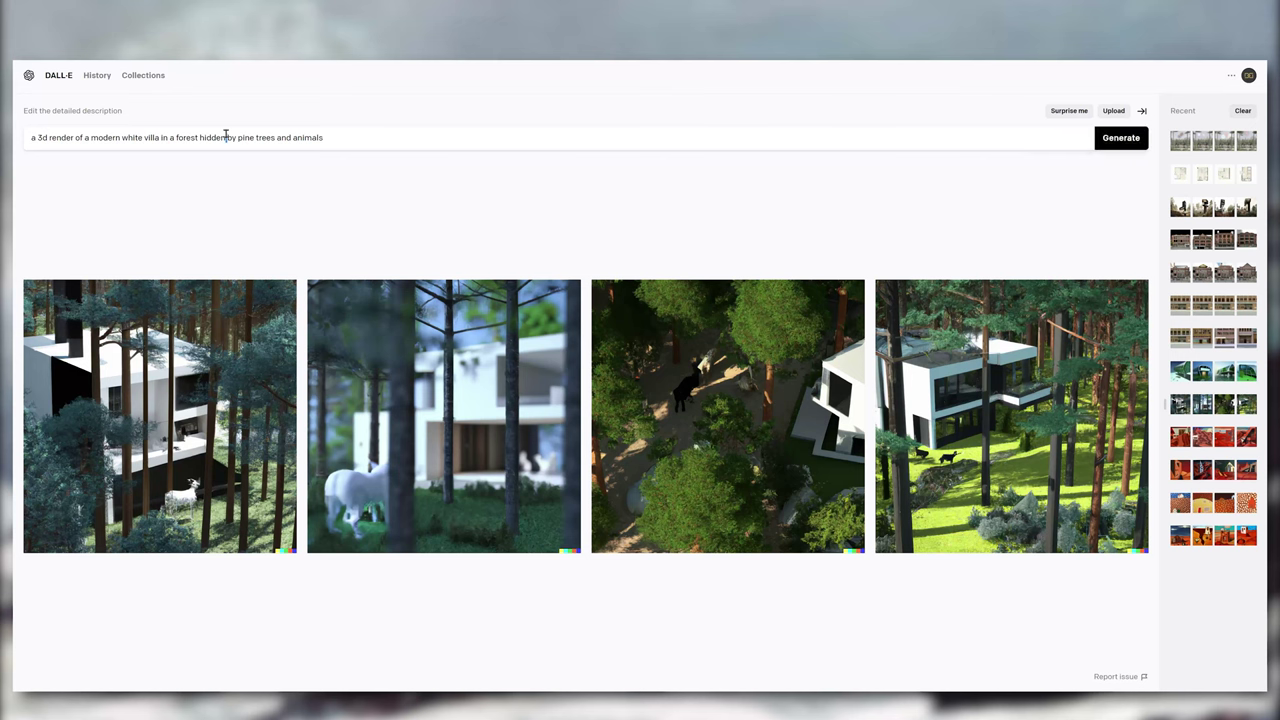
- Copy the modern white villa prompt from DALL·E and submit it to Midjourney via /imagine
{"action": "triple_click", "coordinate": [229, 137]}
{"action": "right_click", "coordinate": [229, 137]}
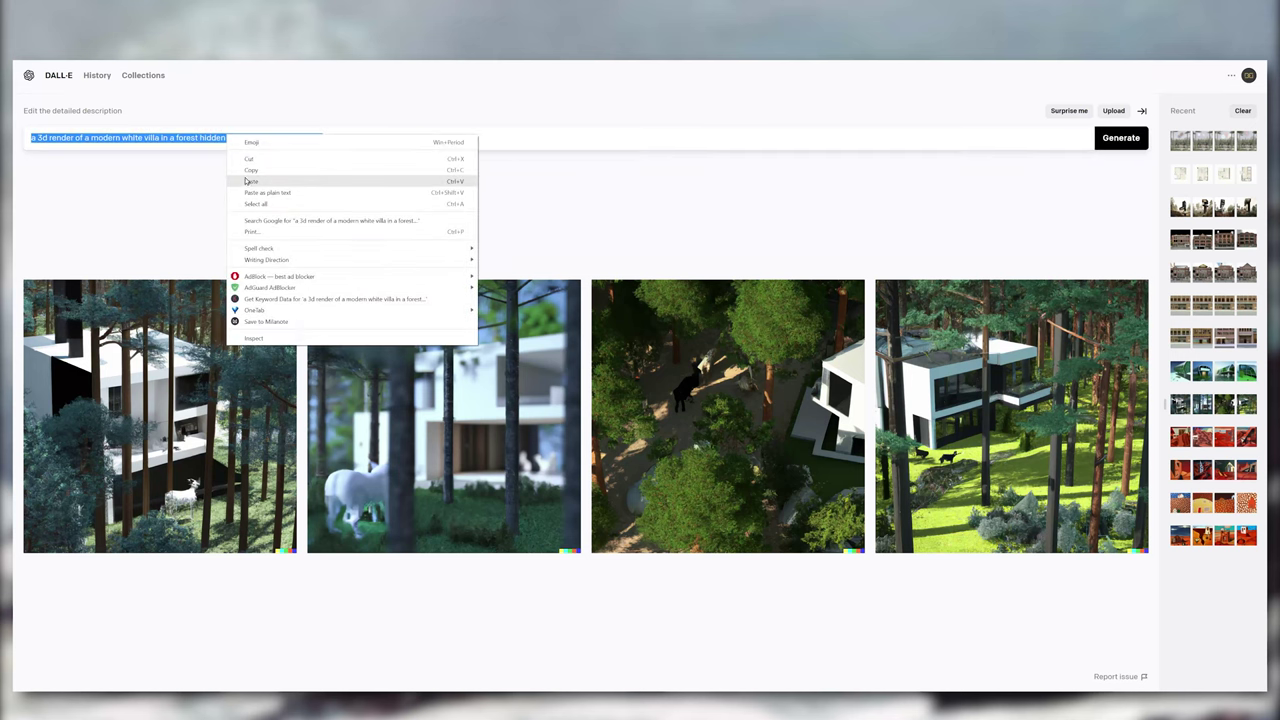
{"action": "left_click", "coordinate": [250, 172]}
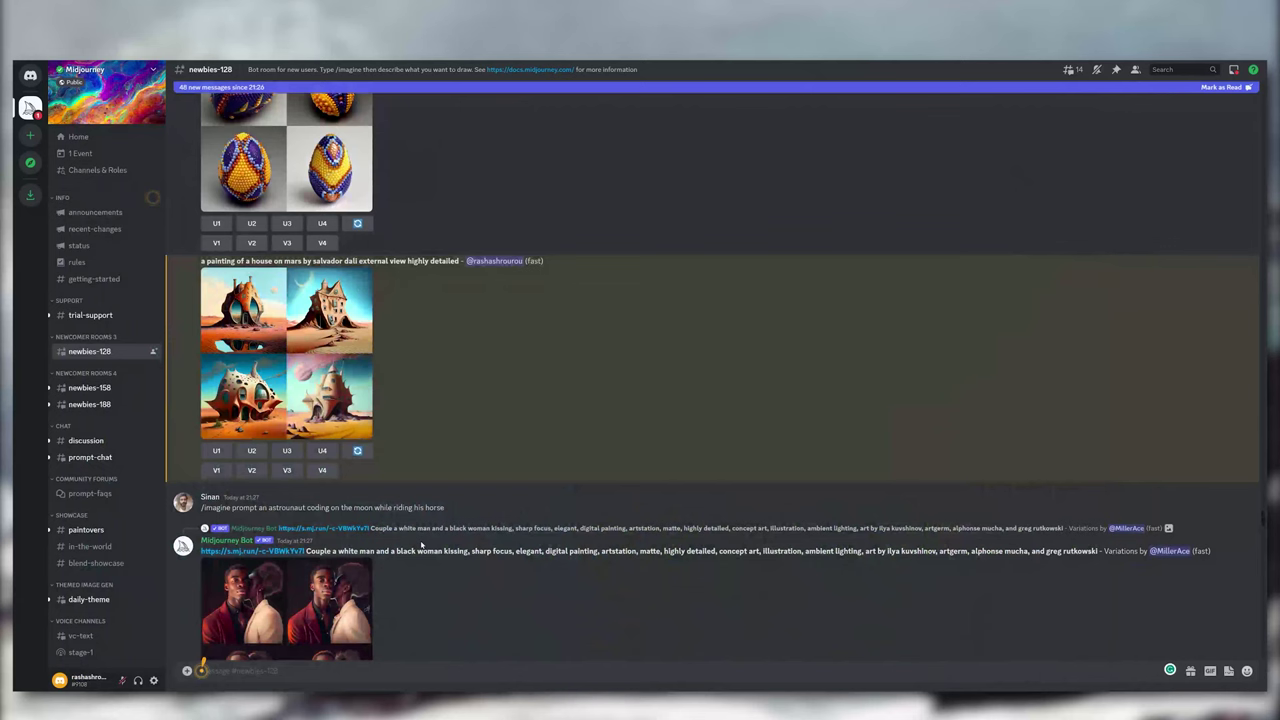
{"action": "left_click", "coordinate": [215, 670]}
{"action": "type", "text": "/imagin"}
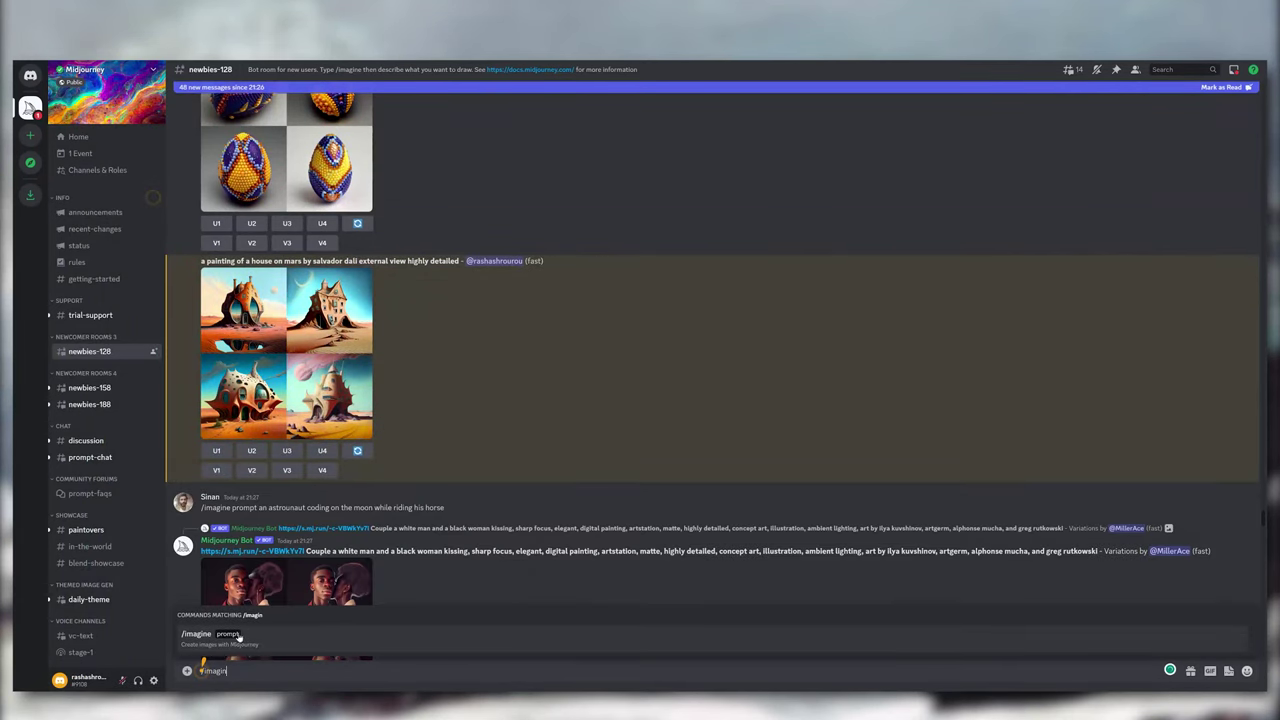
{"action": "left_click", "coordinate": [212, 648]}
{"action": "key", "text": "ctrl+v"}
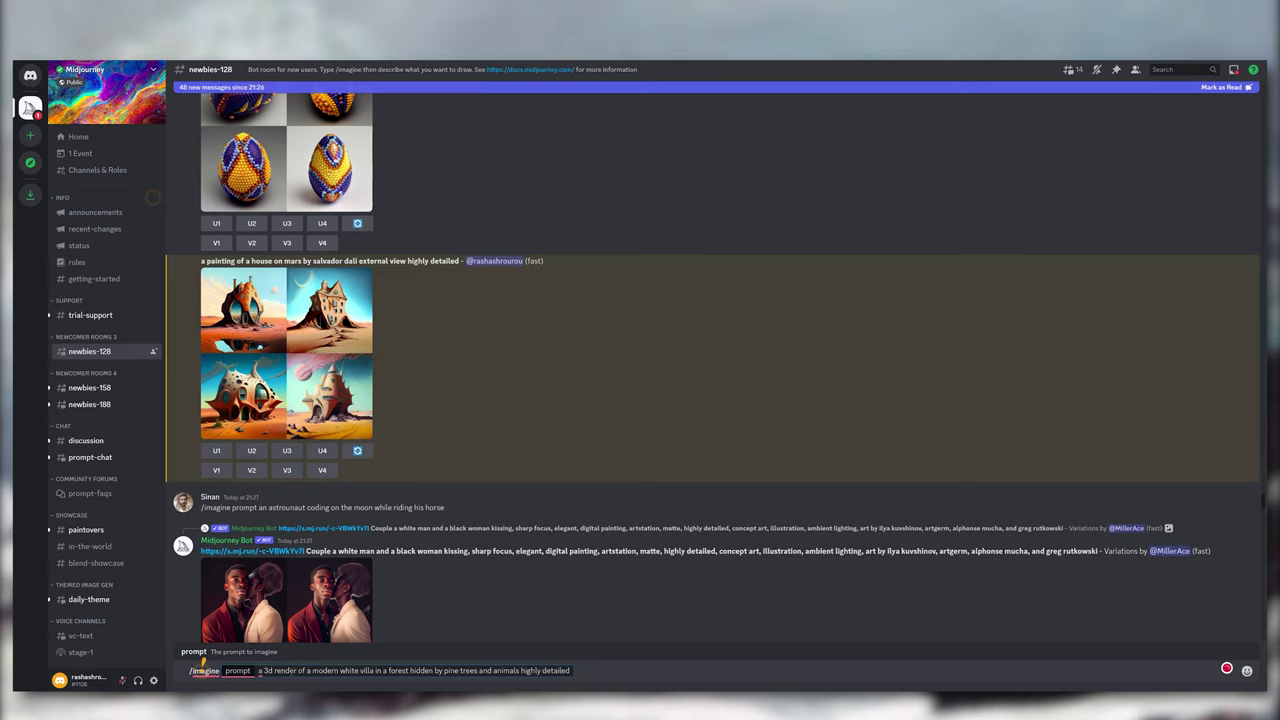
{"action": "key", "text": "Return"}
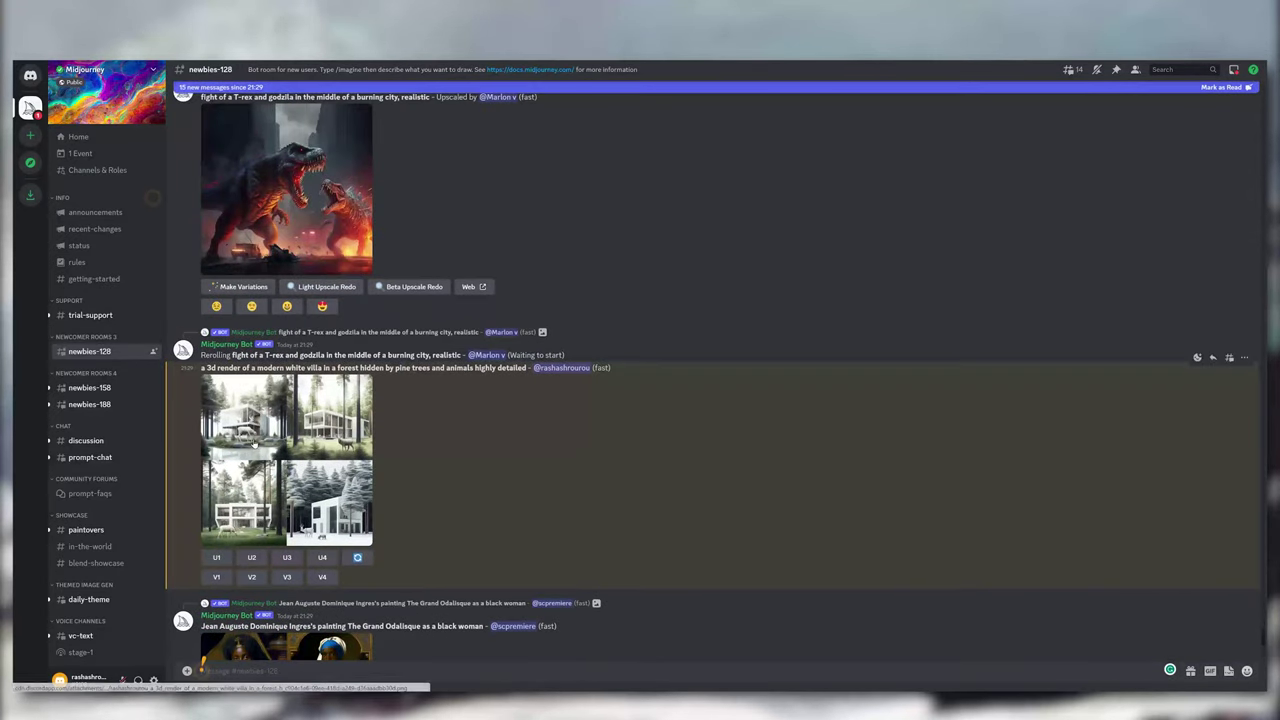
- Enlarge the villa grid, close it, and request V3 variations of the third villa
{"action": "left_click", "coordinate": [253, 443]}
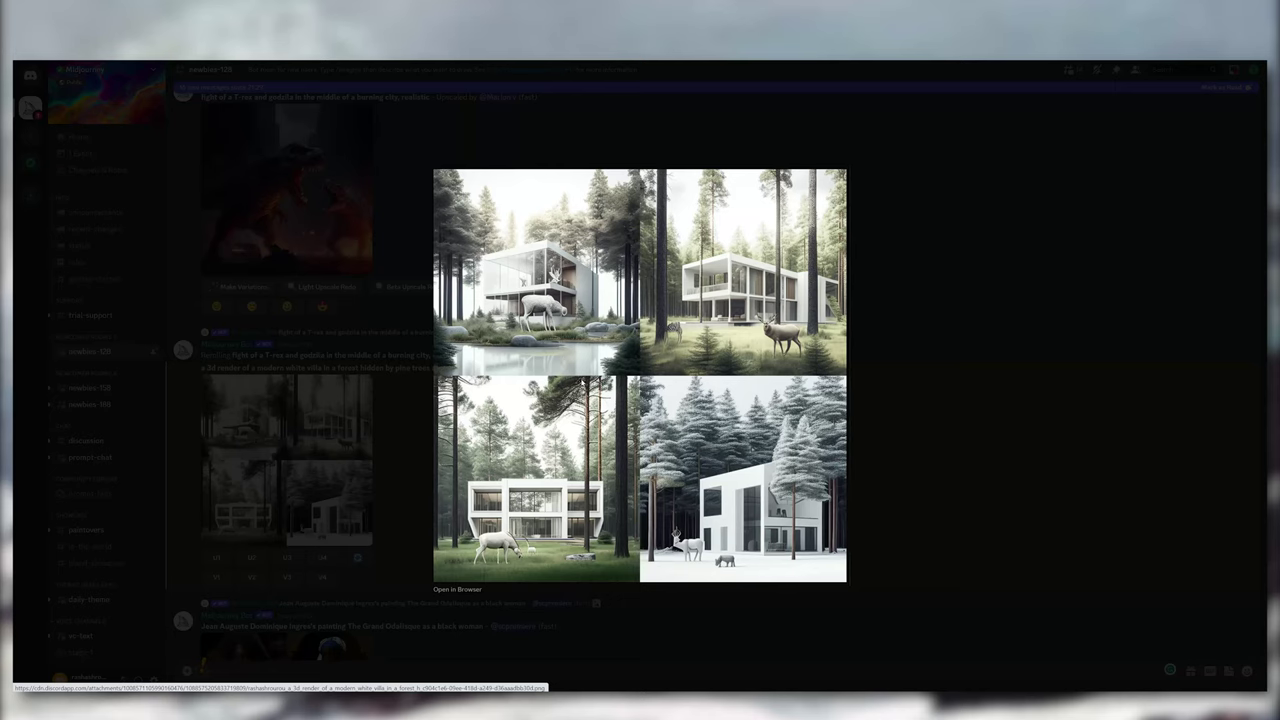
{"action": "left_click", "coordinate": [234, 592]}
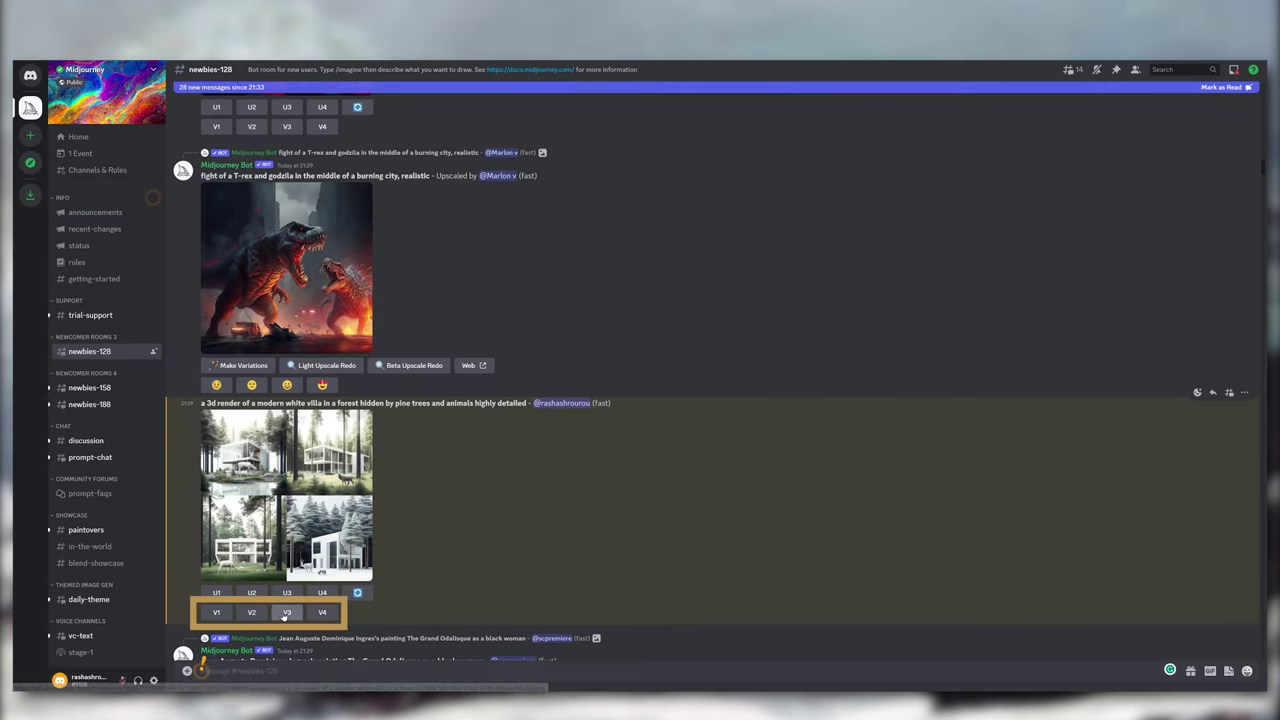
{"action": "left_click", "coordinate": [286, 613]}
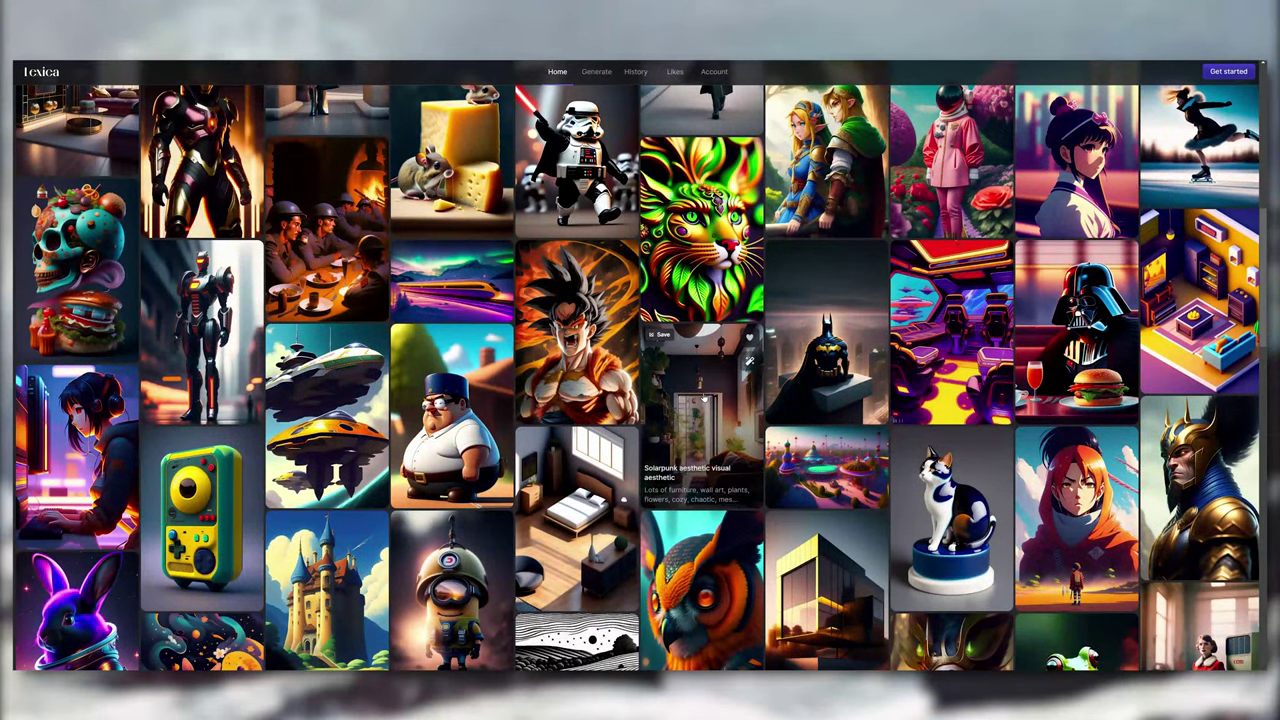
- Open the solarpunk apartment interior in Lexica and explore similar images in its style
{"action": "left_click", "coordinate": [703, 398]}
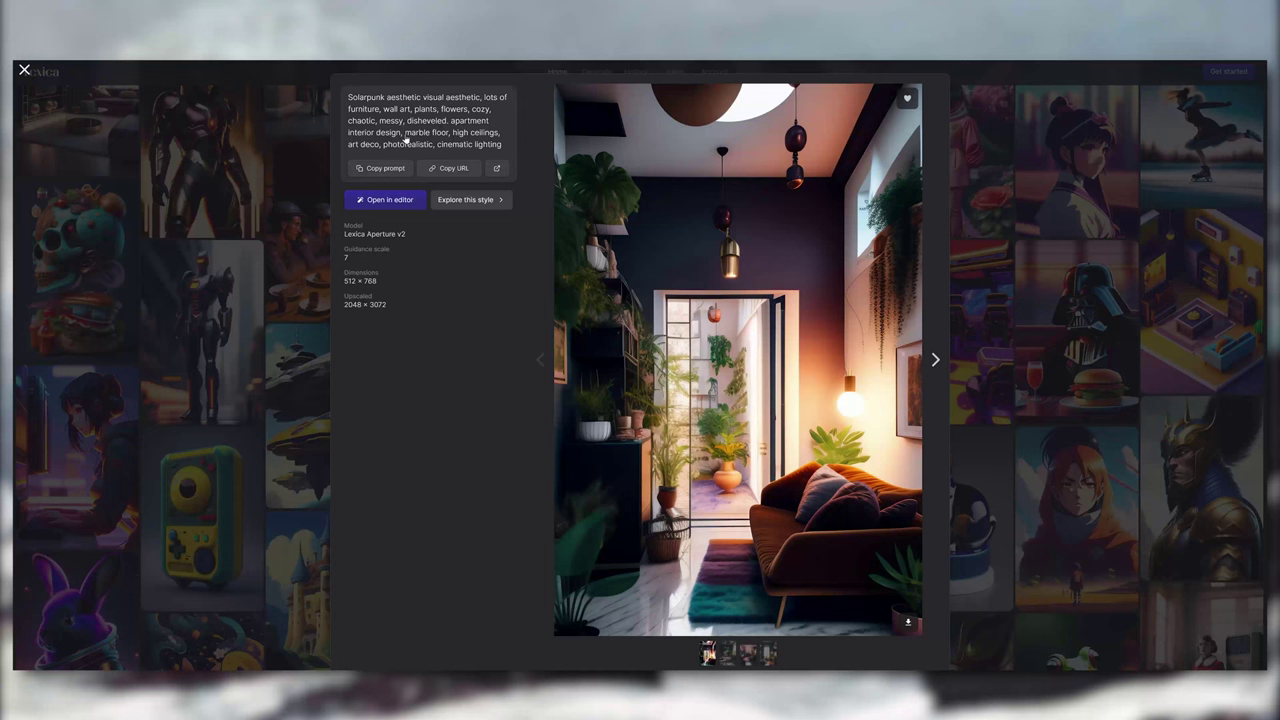
{"action": "left_click_drag", "start_coordinate": [481, 97], "coordinate": [349, 101]}
{"action": "left_click", "coordinate": [466, 200]}
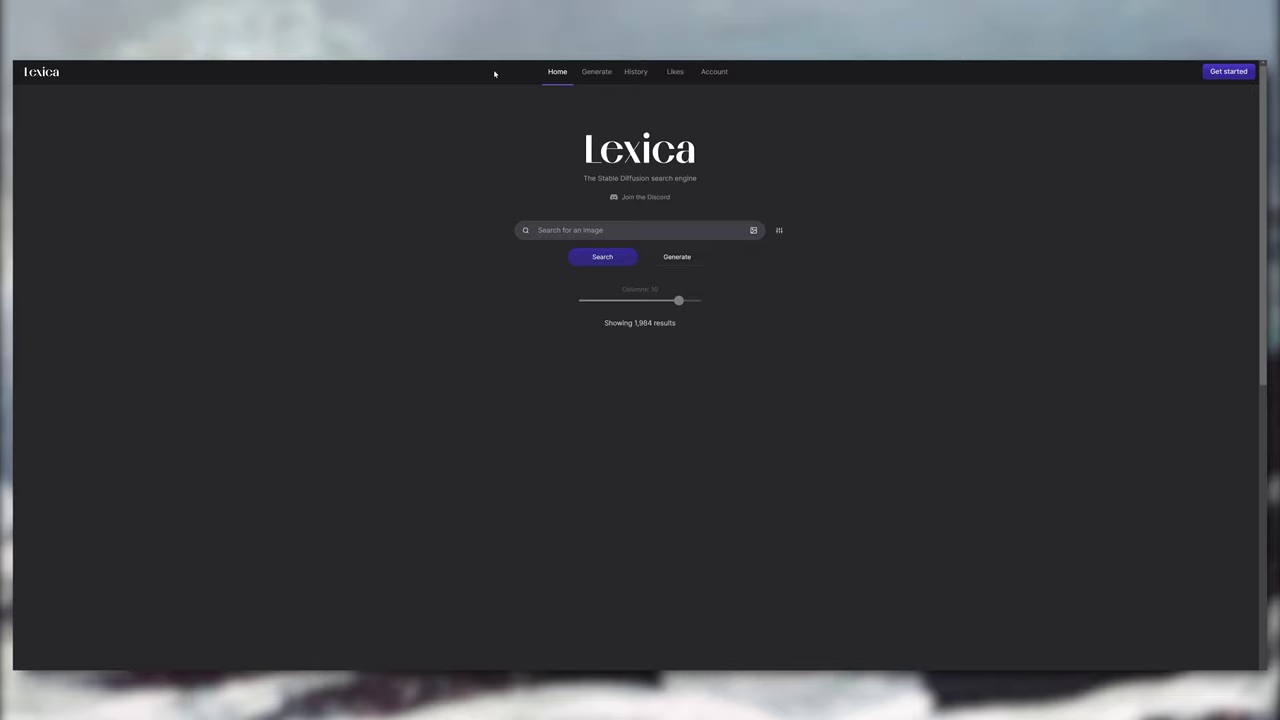
{"action": "scroll", "coordinate": [492, 96], "scroll_direction": "down", "scroll_amount": 5}
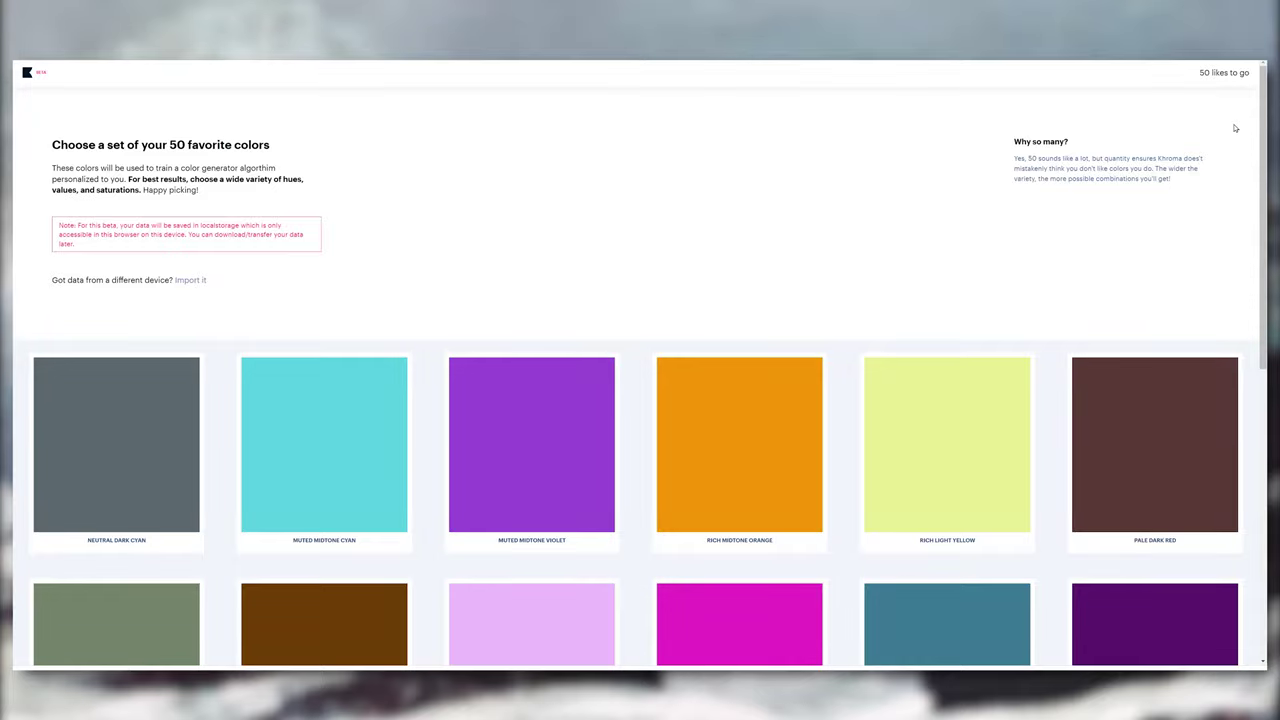
- Like the remaining Khroma colours, from Rich Light Magenta through Muted Midtone Cyan, to finish training
{"action": "scroll", "coordinate": [1235, 150], "scroll_direction": "down", "scroll_amount": 3}
{"action": "left_click", "coordinate": [531, 360]}
{"action": "scroll", "coordinate": [714, 468], "scroll_direction": "down", "scroll_amount": 2}
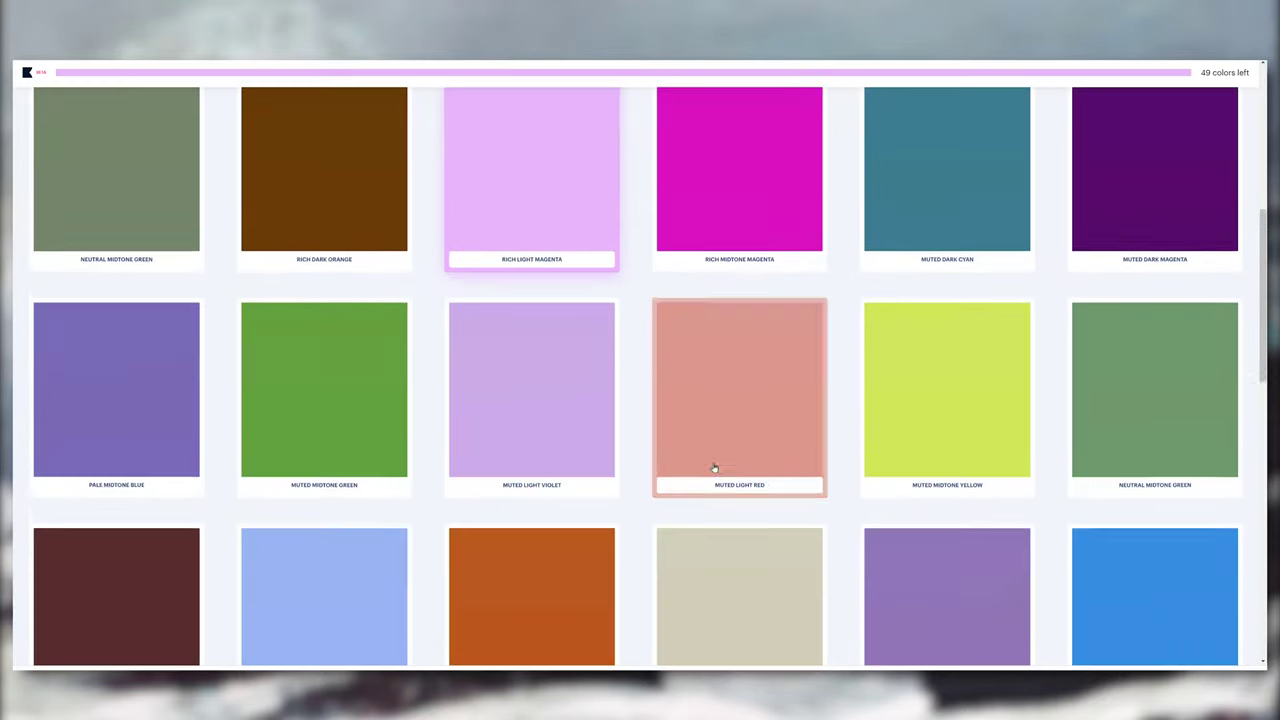
{"action": "left_click", "coordinate": [714, 468]}
{"action": "scroll", "coordinate": [700, 450], "scroll_direction": "down", "scroll_amount": 2}
{"action": "left_click", "coordinate": [683, 426]}
{"action": "scroll", "coordinate": [683, 426], "scroll_direction": "down", "scroll_amount": 2}
{"action": "left_click", "coordinate": [520, 443]}
{"action": "scroll", "coordinate": [509, 463], "scroll_direction": "down", "scroll_amount": 2}
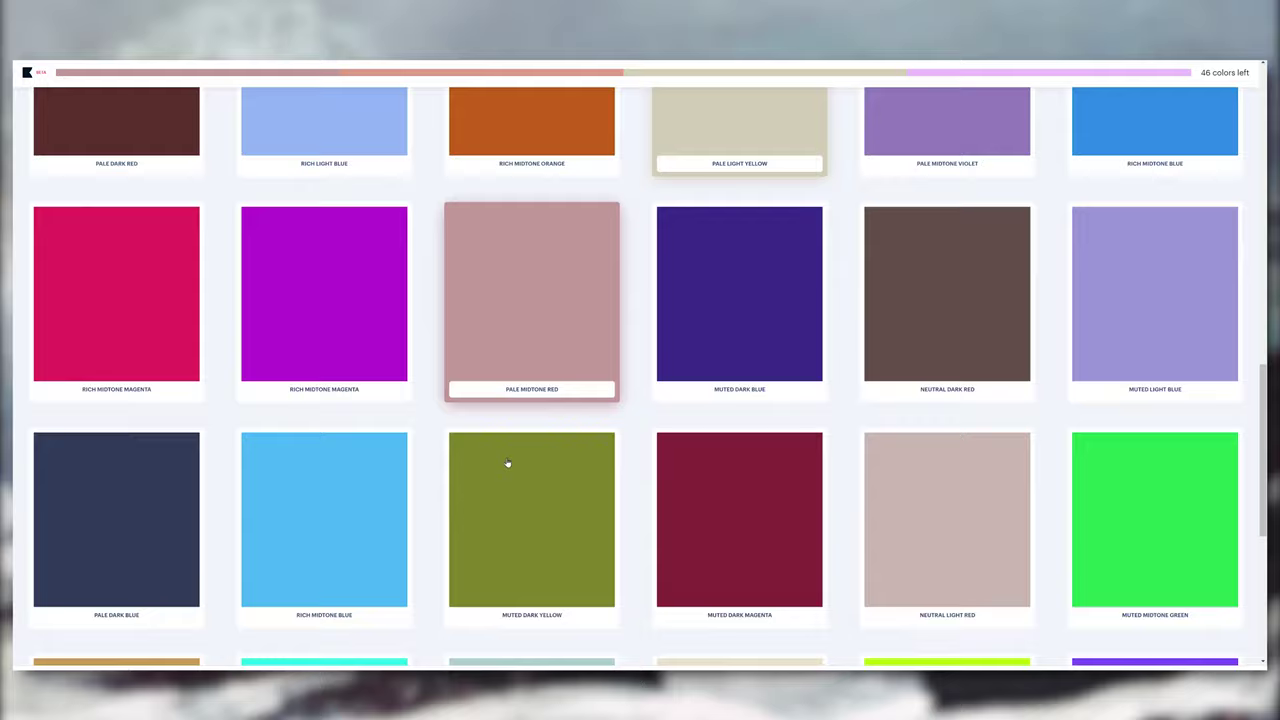
{"action": "left_click", "coordinate": [951, 497]}
{"action": "scroll", "coordinate": [928, 506], "scroll_direction": "down", "scroll_amount": 3}
{"action": "left_click", "coordinate": [740, 520]}
{"action": "left_click", "coordinate": [740, 330]}
{"action": "left_click", "coordinate": [450, 306]}
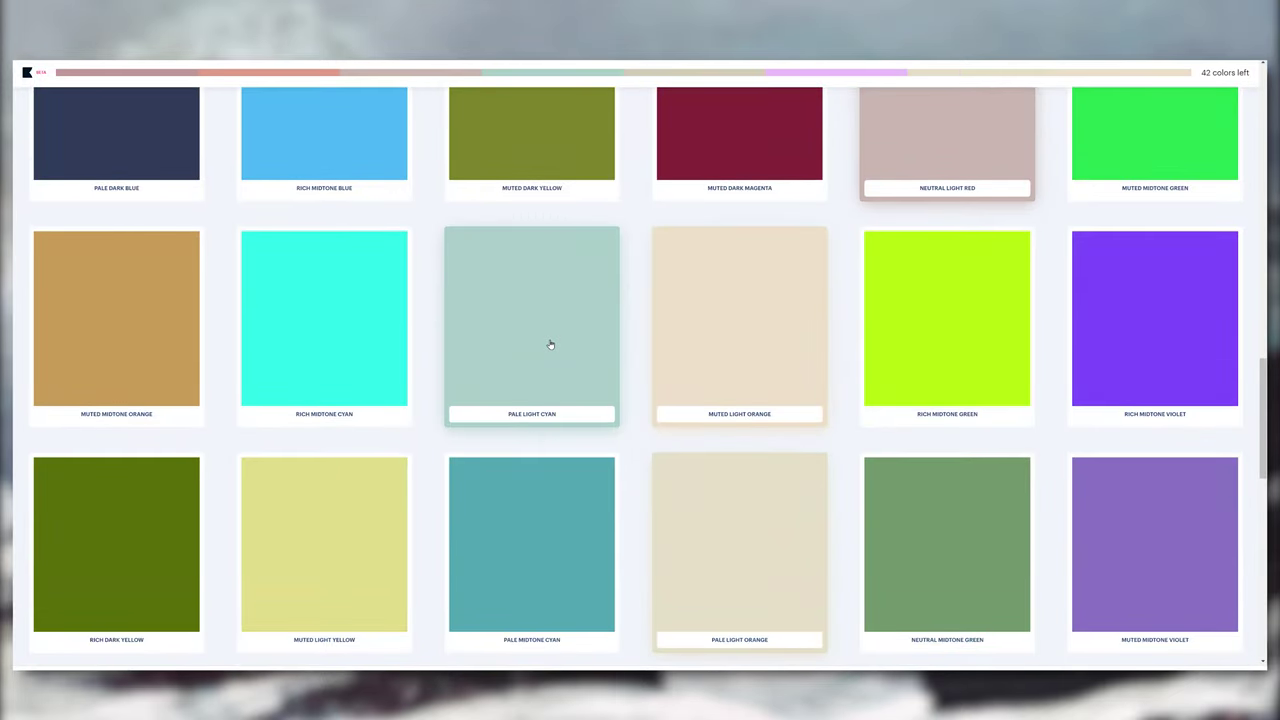
{"action": "left_click", "coordinate": [324, 540]}
{"action": "left_click", "coordinate": [971, 577]}
{"action": "scroll", "coordinate": [971, 577], "scroll_direction": "down", "scroll_amount": 5}
{"action": "left_click", "coordinate": [517, 333]}
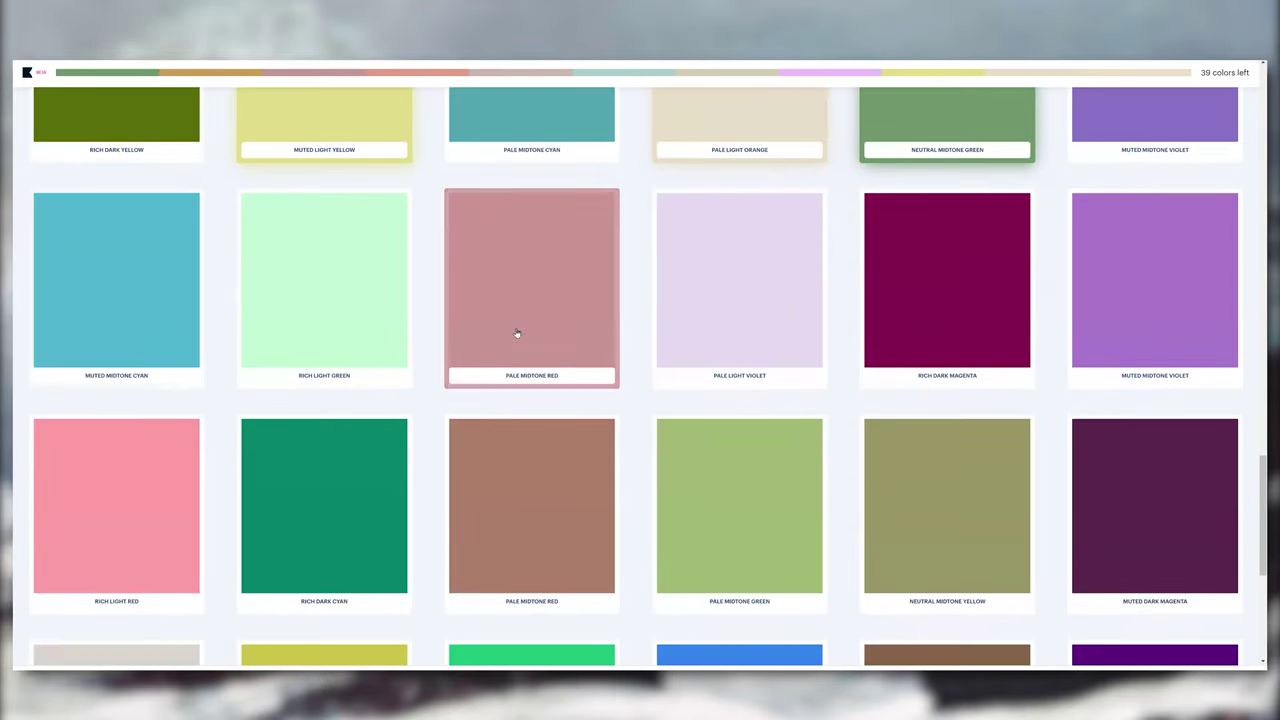
{"action": "left_click", "coordinate": [740, 310]}
{"action": "left_click", "coordinate": [557, 489]}
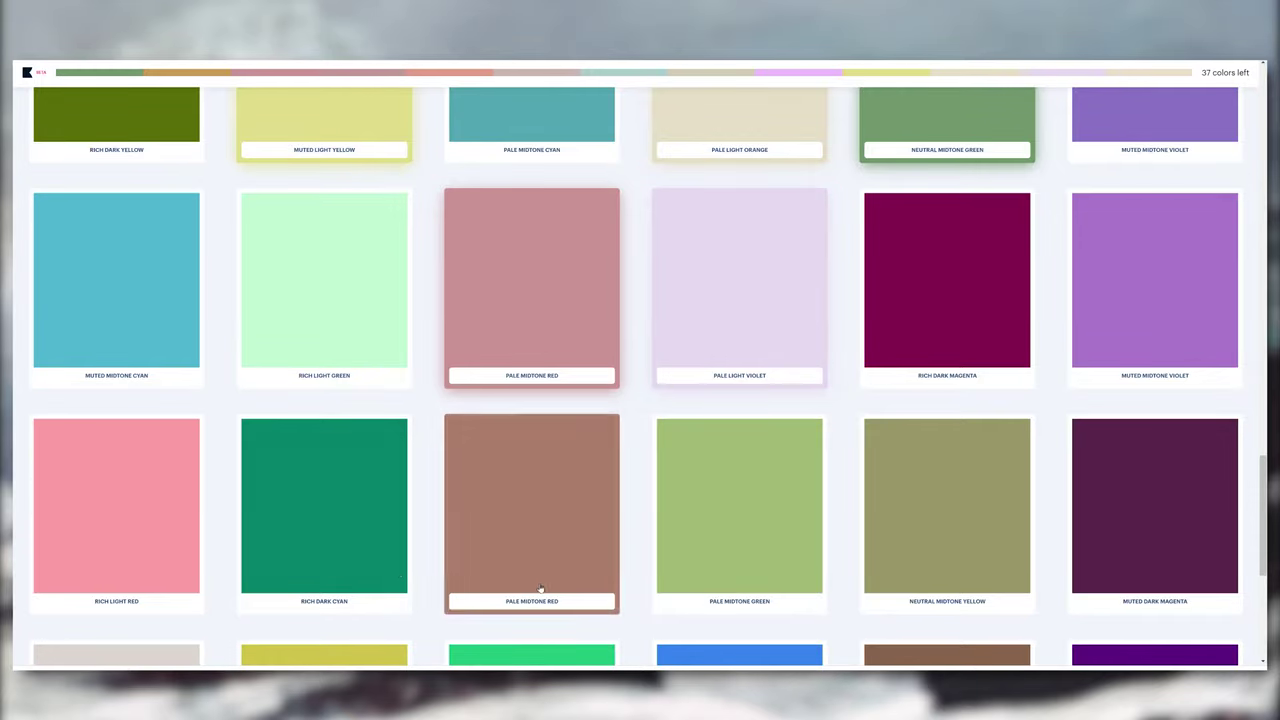
{"action": "left_click", "coordinate": [116, 300]}
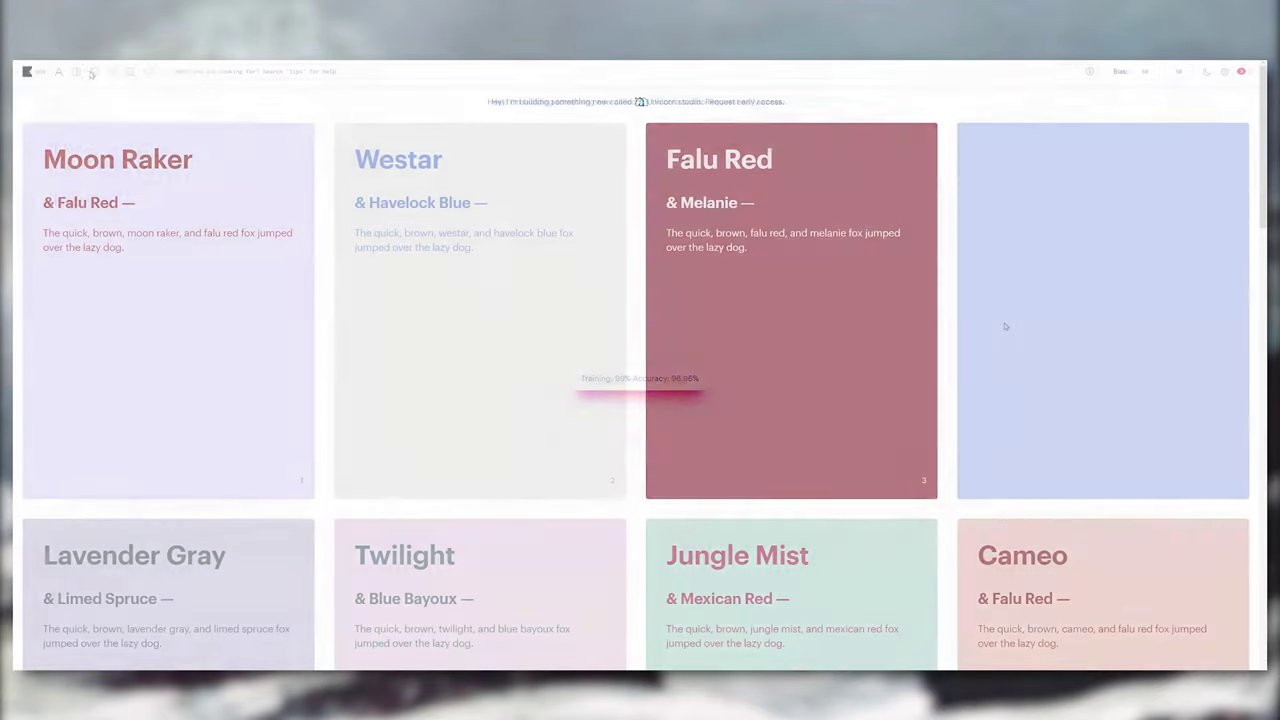
- Preview the generated colour pairings as posters, gradients, sample images and palettes
{"action": "left_click", "coordinate": [76, 72]}
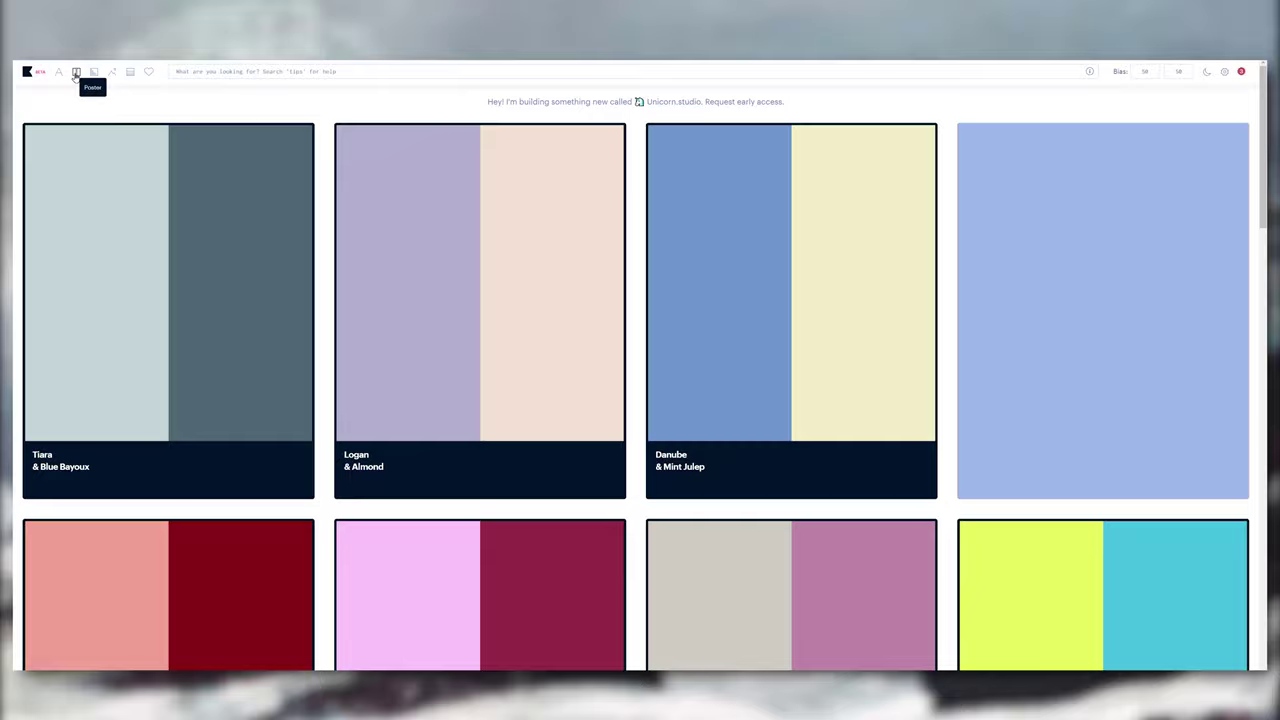
{"action": "left_click", "coordinate": [94, 74]}
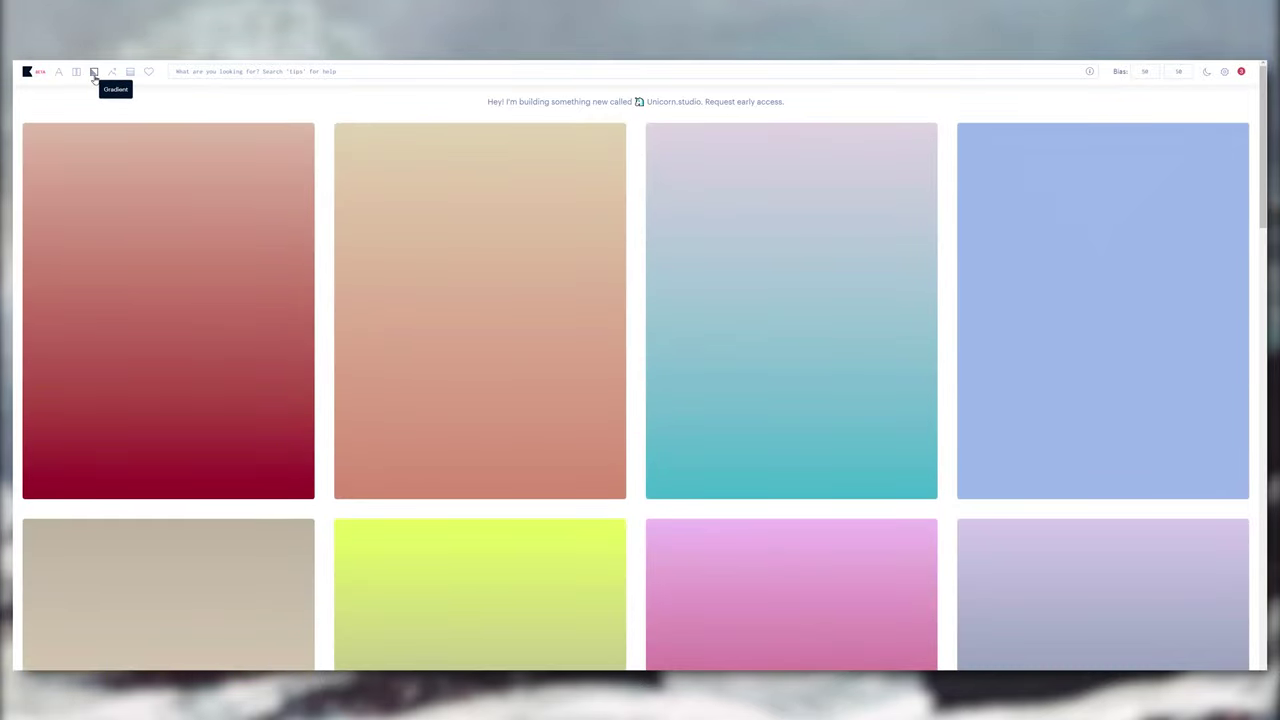
{"action": "scroll", "coordinate": [570, 454], "scroll_direction": "down", "scroll_amount": 10}
{"action": "scroll", "coordinate": [1233, 333], "scroll_direction": "up", "scroll_amount": 15}
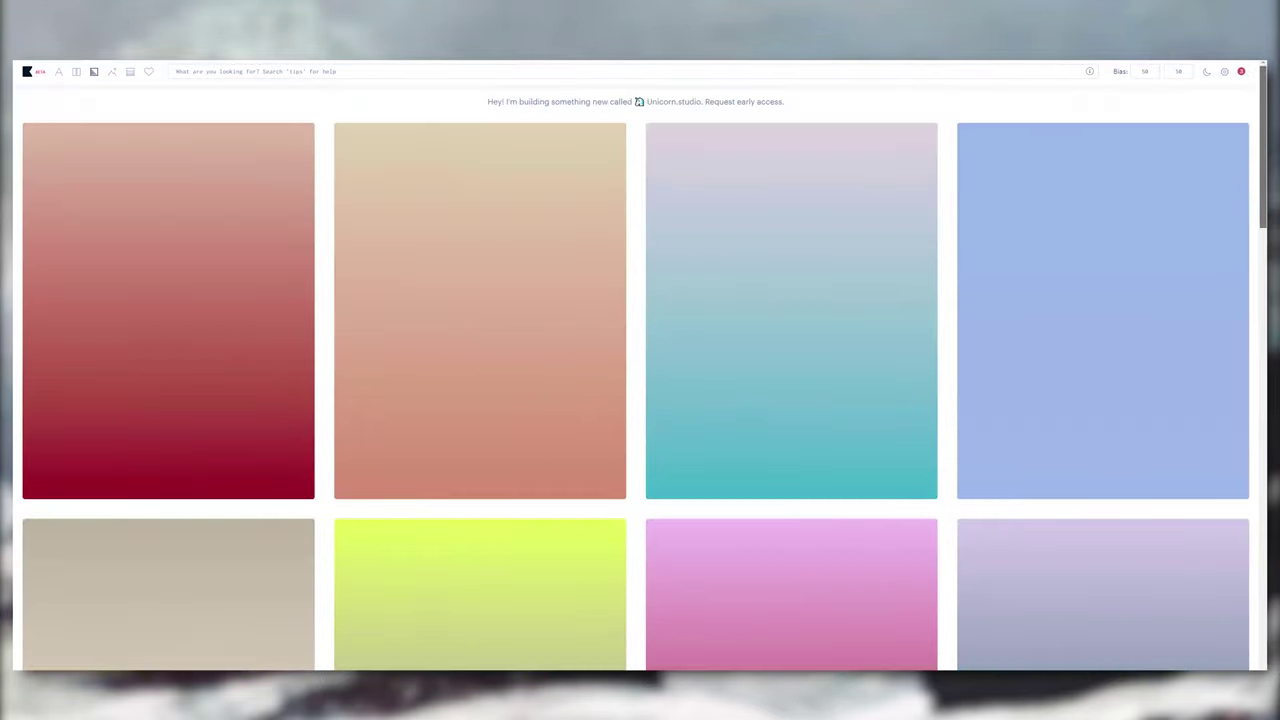
{"action": "left_click", "coordinate": [130, 72]}
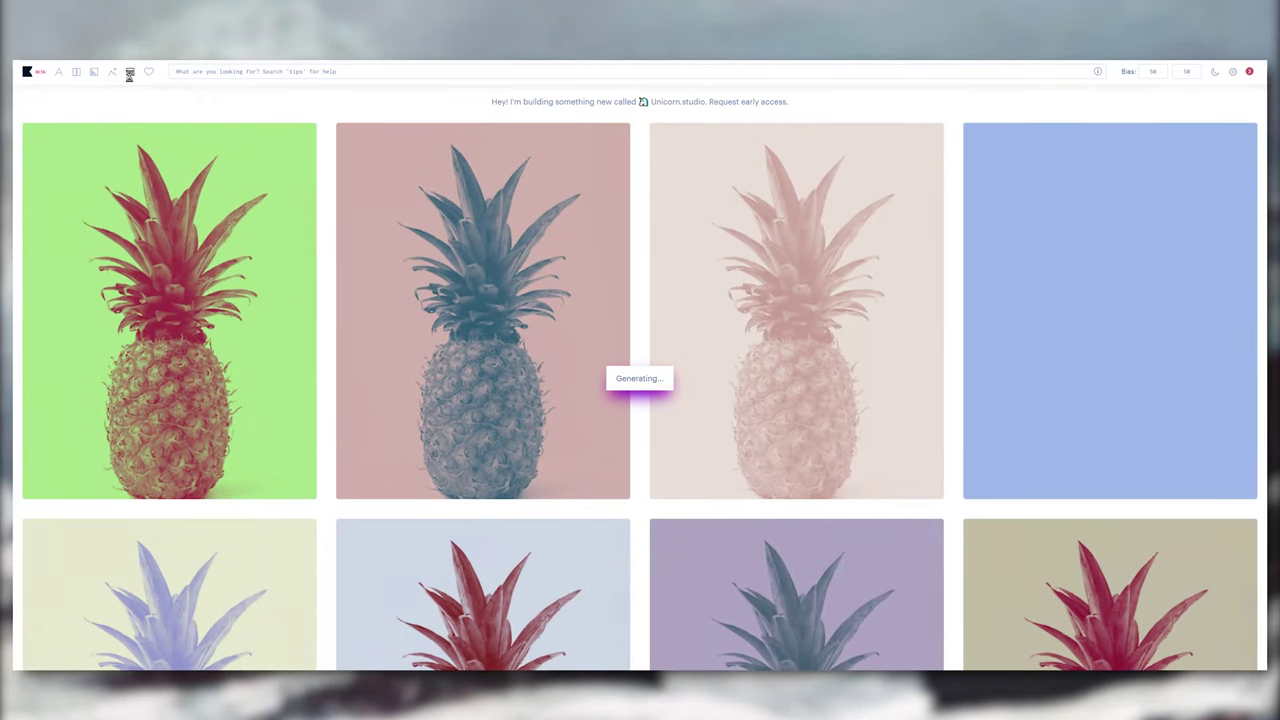
{"action": "left_click", "coordinate": [130, 72]}
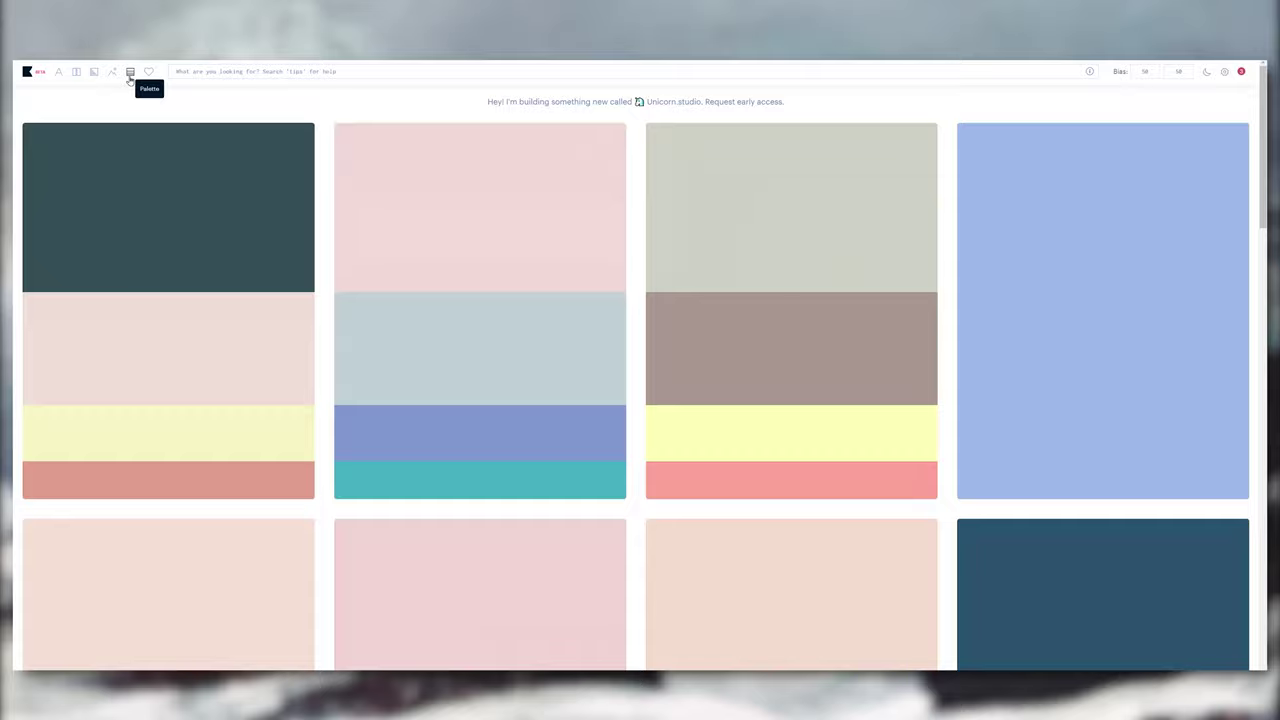
{"action": "scroll", "coordinate": [214, 137], "scroll_direction": "down", "scroll_amount": 5}
{"action": "scroll", "coordinate": [640, 378], "scroll_direction": "down", "scroll_amount": 5}
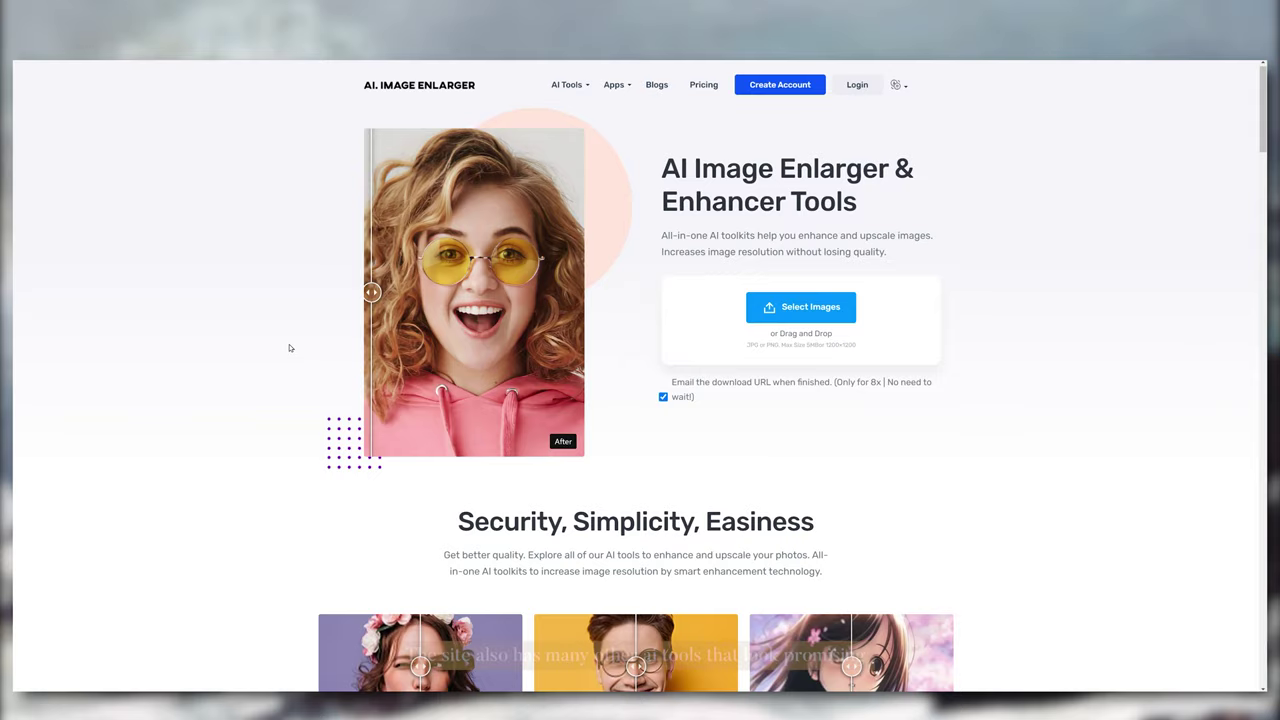
- Choose a photo to upscale, then log in and sign up for the Free plan
{"action": "scroll", "coordinate": [290, 347], "scroll_direction": "down", "scroll_amount": 3}
{"action": "scroll", "coordinate": [290, 347], "scroll_direction": "down", "scroll_amount": 2}
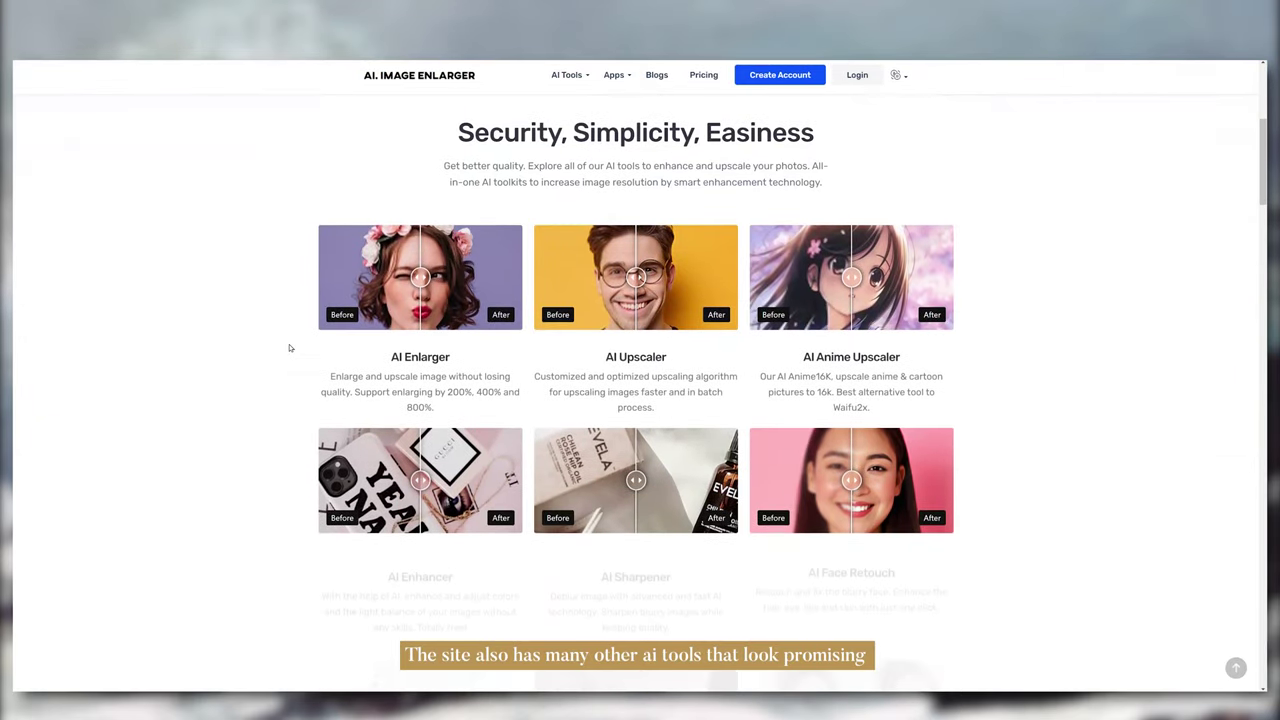
{"action": "scroll", "coordinate": [290, 347], "scroll_direction": "down", "scroll_amount": 3}
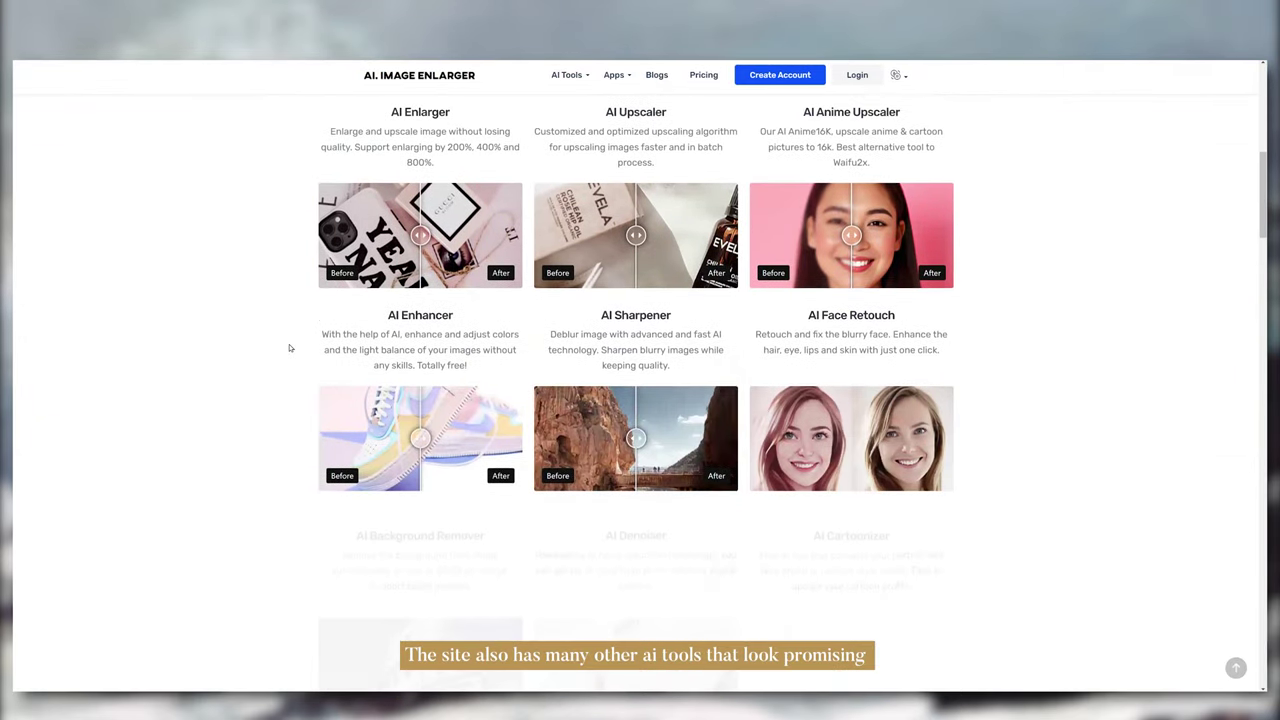
{"action": "scroll", "coordinate": [290, 347], "scroll_direction": "down", "scroll_amount": 2}
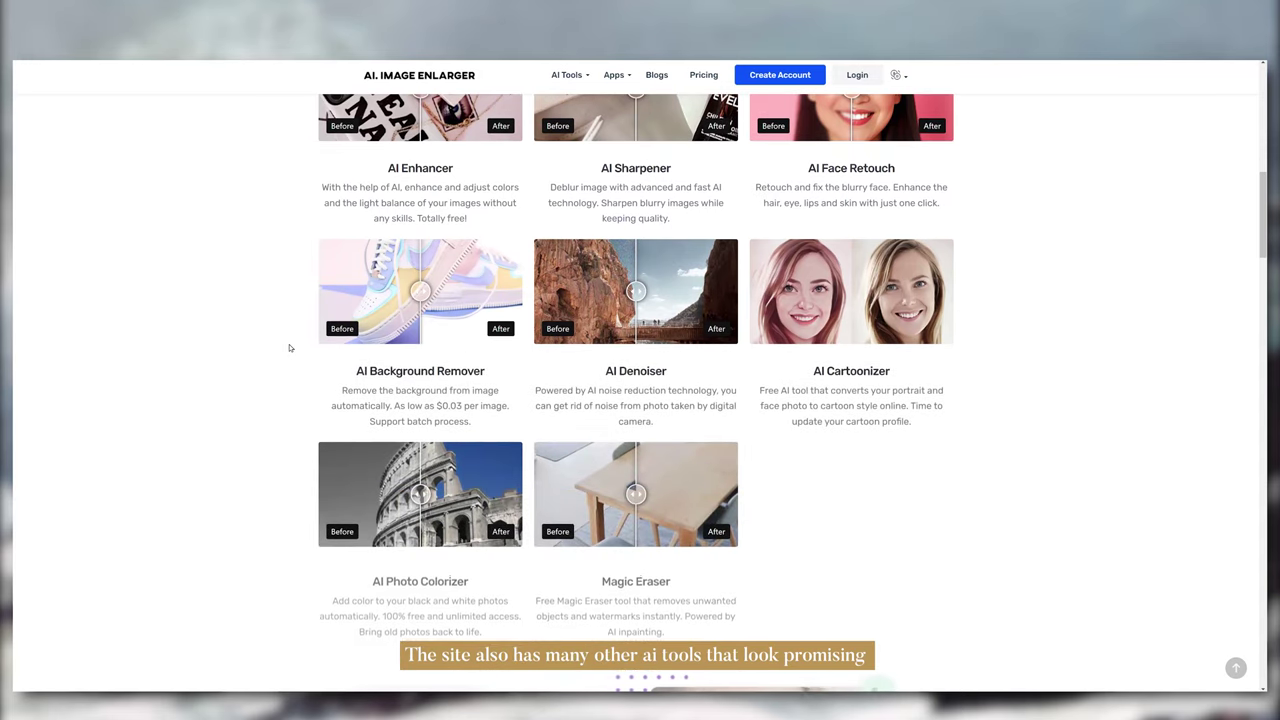
{"action": "scroll", "coordinate": [290, 347], "scroll_direction": "up", "scroll_amount": 7}
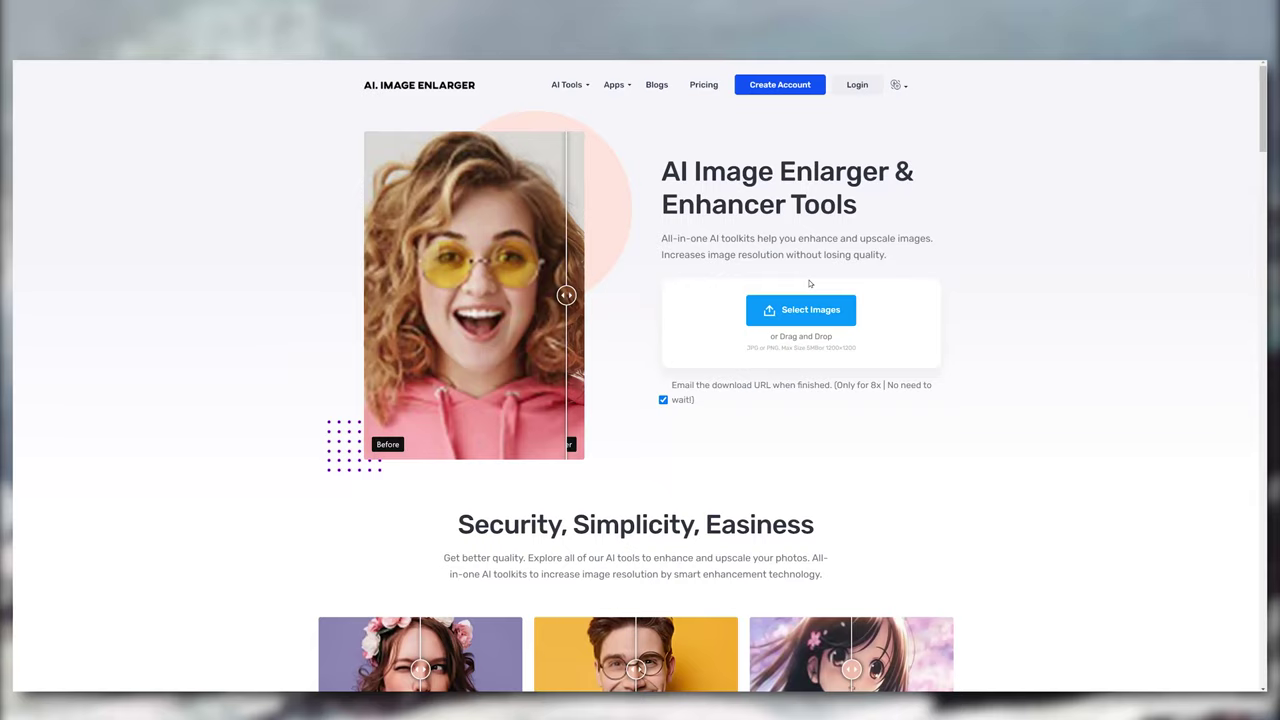
{"action": "left_click", "coordinate": [812, 309]}
{"action": "double_click", "coordinate": [838, 250]}
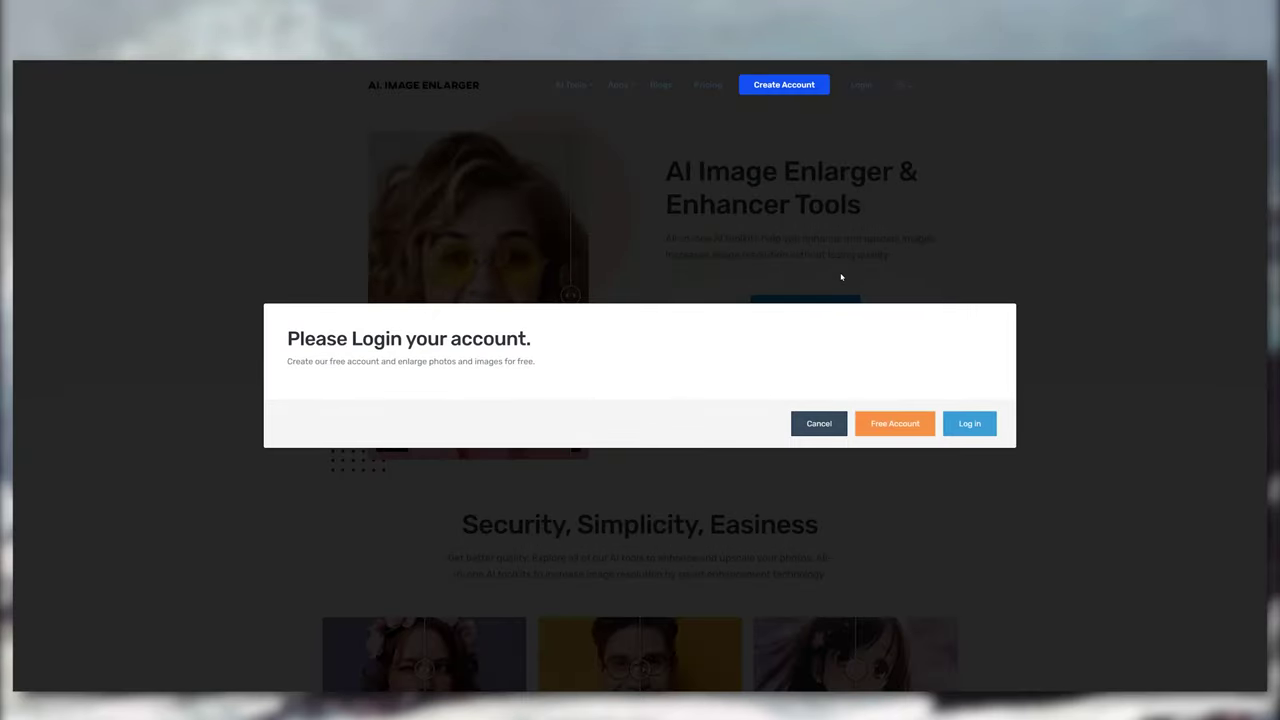
{"action": "left_click", "coordinate": [968, 423]}
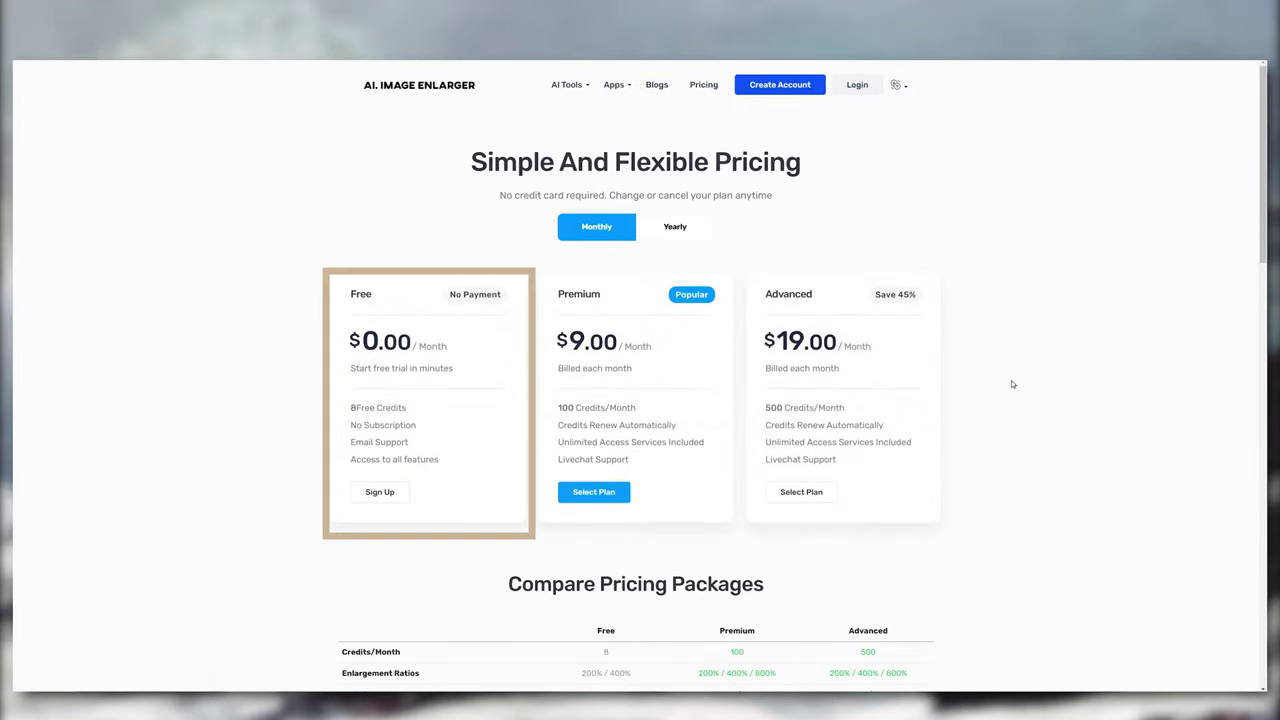
{"action": "left_click", "coordinate": [370, 499]}
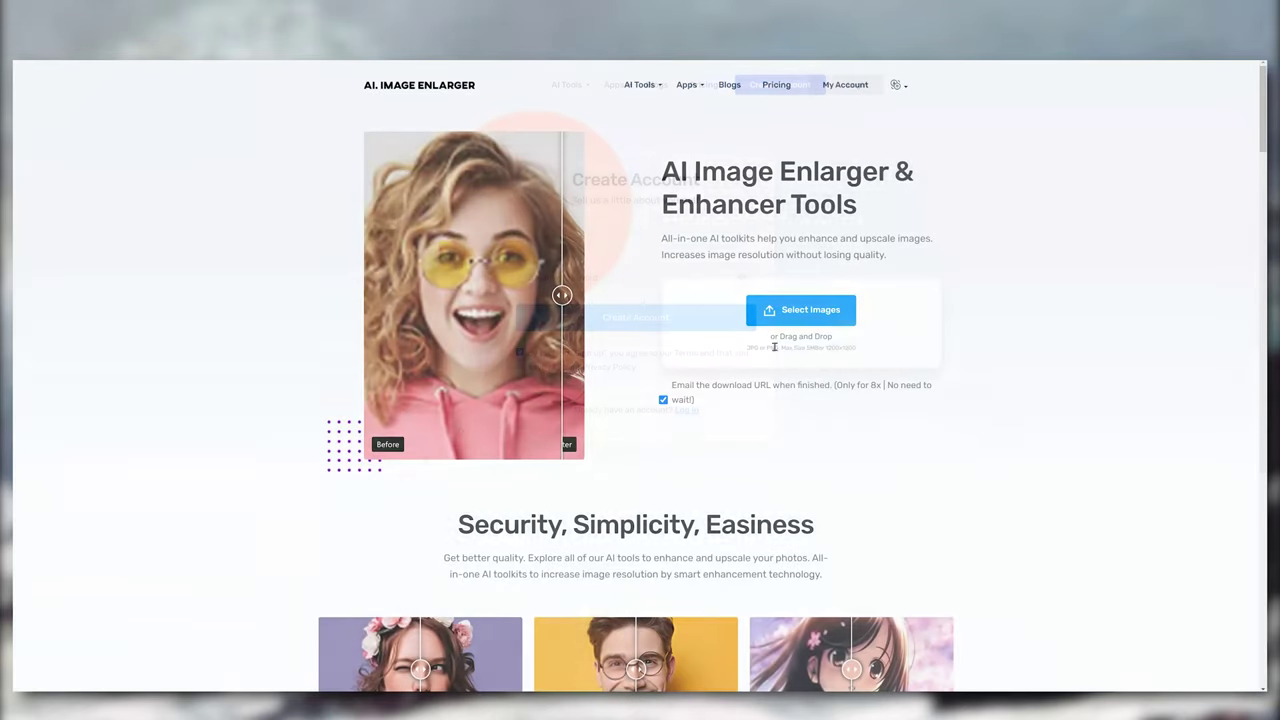
- Add the architectural rendering file to AI Image Enlarger's upload list
{"action": "left_click", "coordinate": [830, 316]}
{"action": "left_click", "coordinate": [828, 255]}
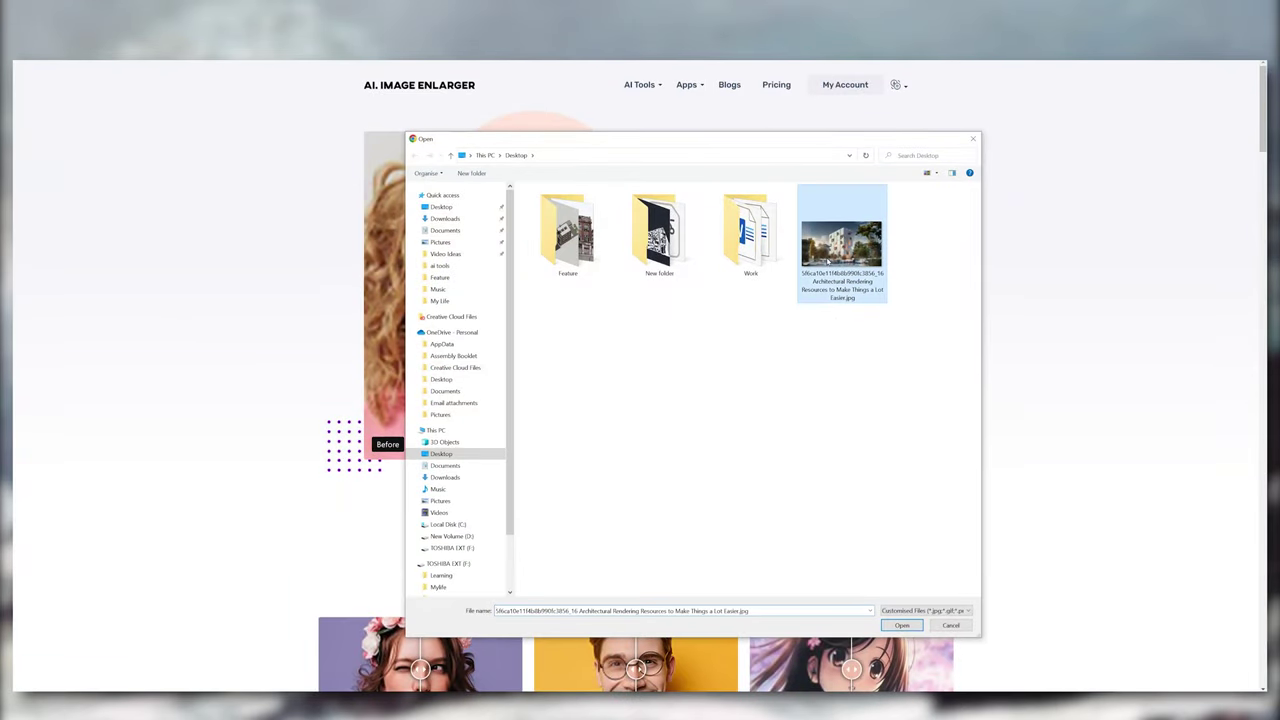
{"action": "double_click", "coordinate": [826, 258]}
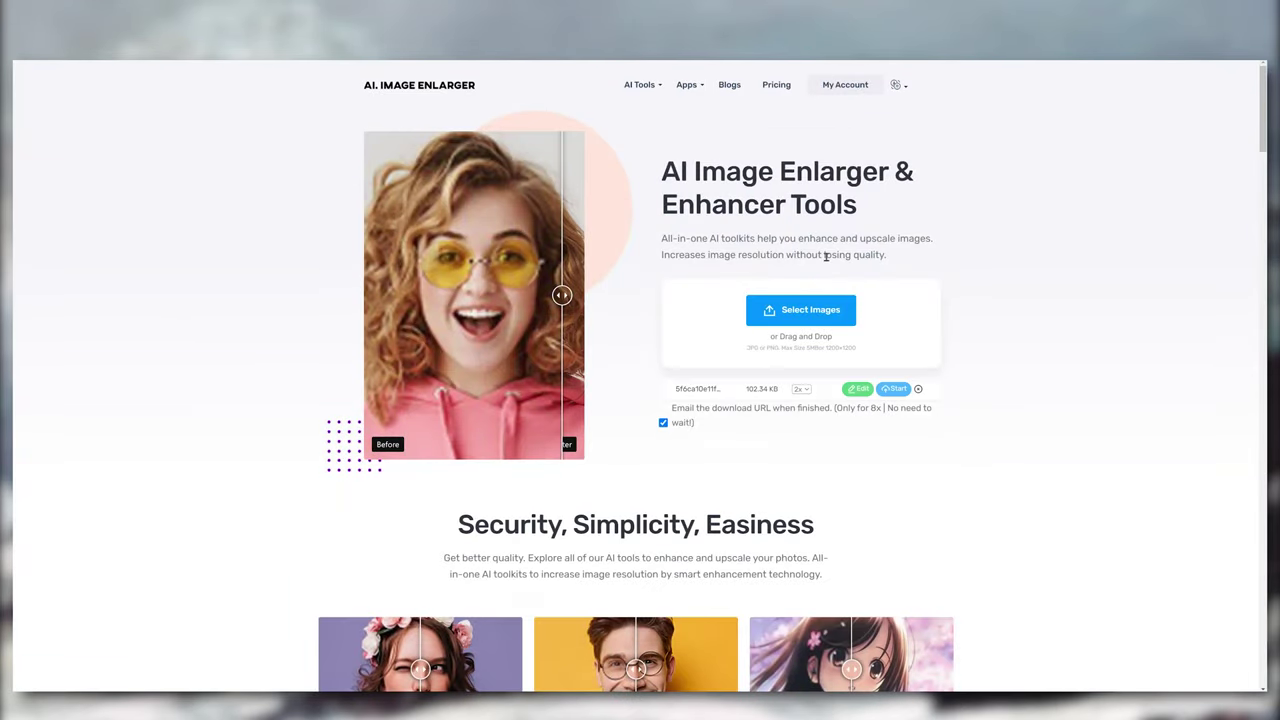
- Upscale the rendering at 4x with emailing of the download link turned off
{"action": "left_click", "coordinate": [800, 389]}
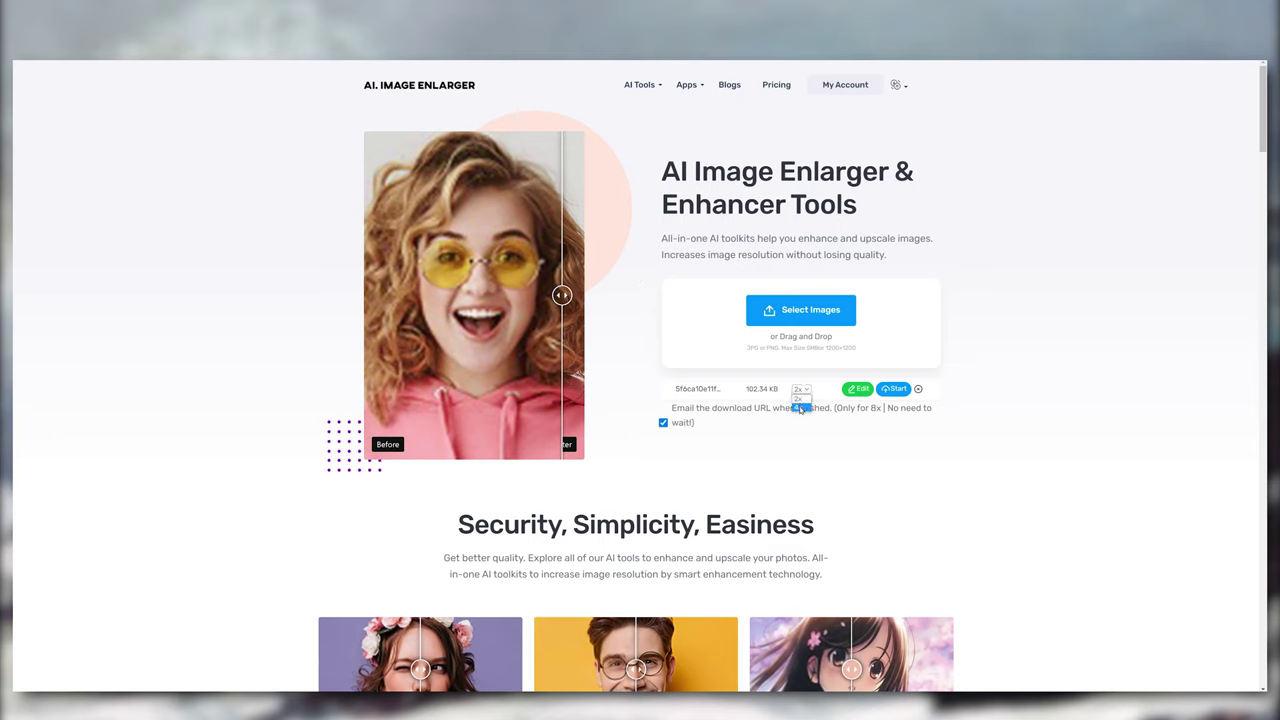
{"action": "left_click", "coordinate": [800, 407]}
{"action": "left_click", "coordinate": [788, 425]}
{"action": "left_click", "coordinate": [889, 392]}
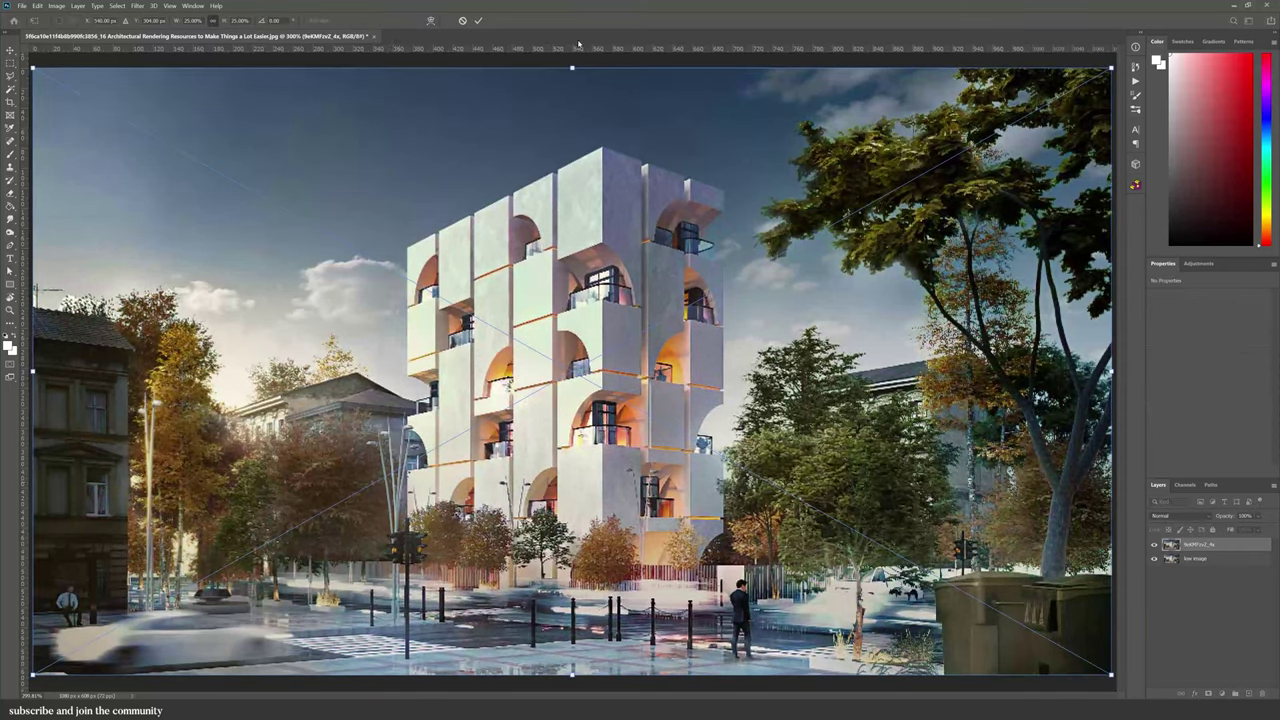
- Commit the upscaled layer's placement and toggle its visibility to compare with the original
{"action": "left_click", "coordinate": [480, 22]}
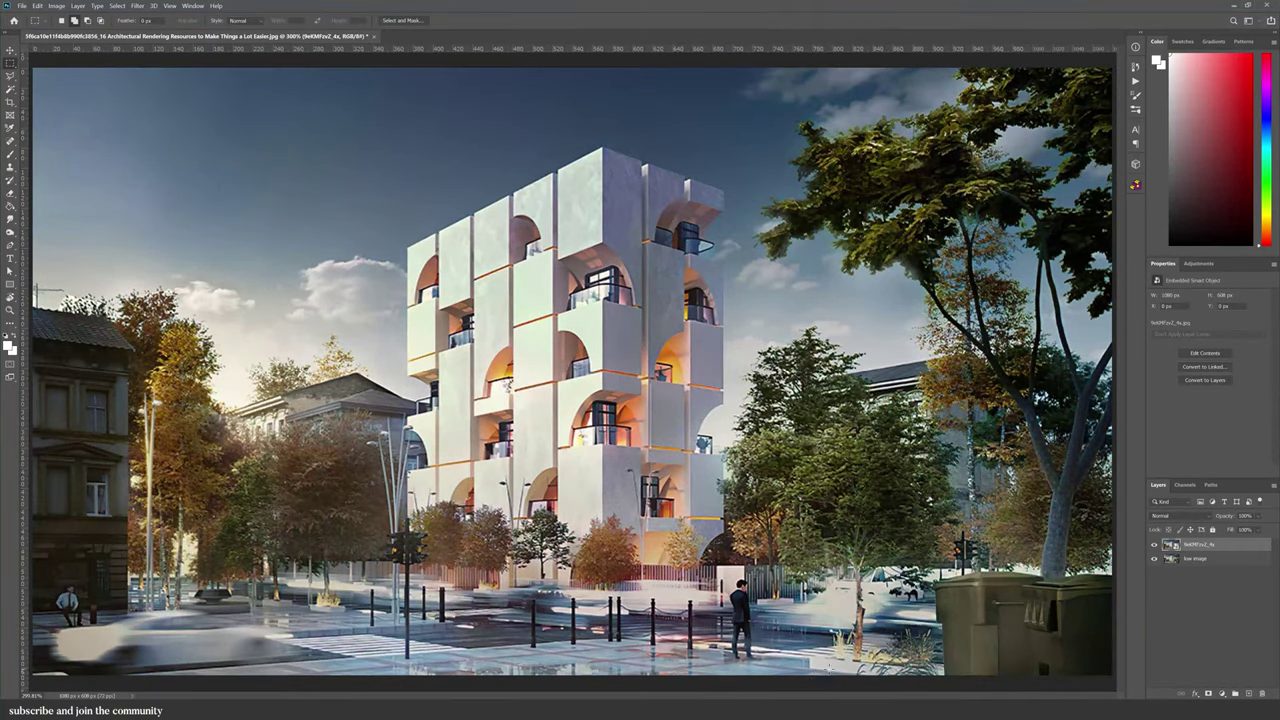
{"action": "left_click", "coordinate": [1155, 545]}
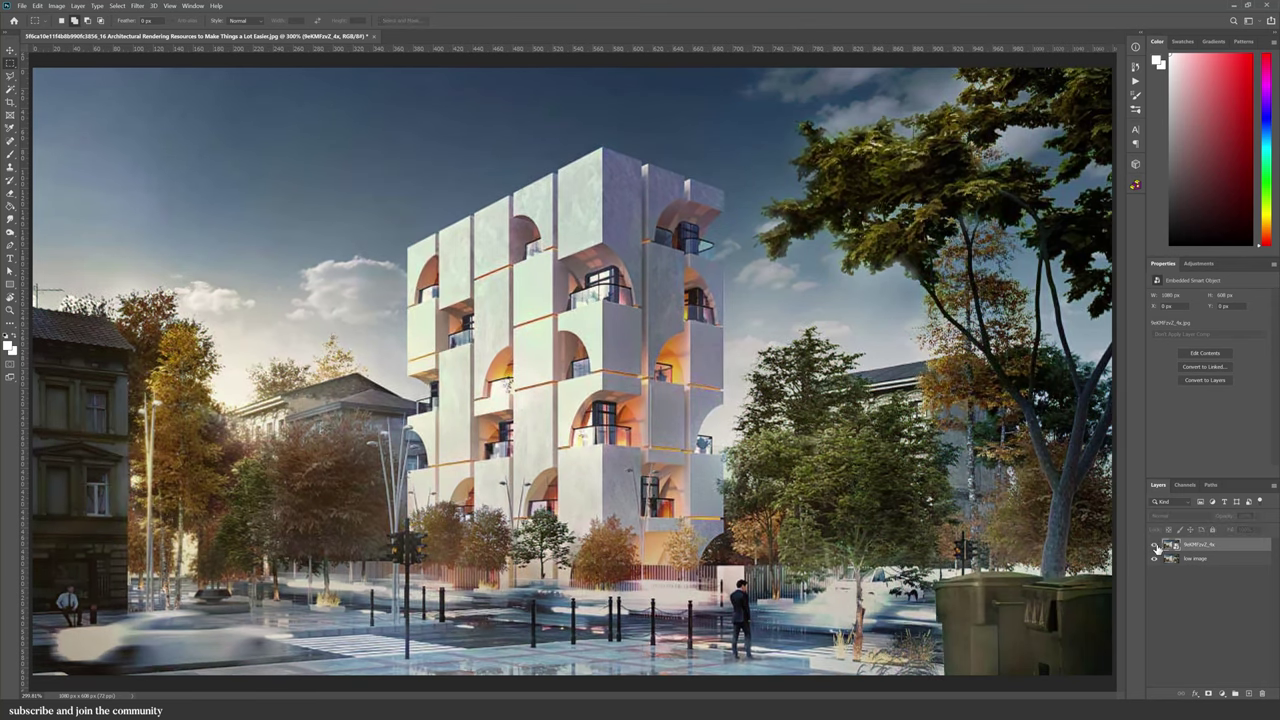
{"action": "left_click", "coordinate": [1155, 545]}
{"action": "left_click", "coordinate": [1155, 546]}
{"action": "left_click", "coordinate": [1155, 546]}
{"action": "left_click", "coordinate": [1155, 546]}
{"action": "left_click", "coordinate": [1155, 546]}
{"action": "left_click", "coordinate": [1155, 546]}
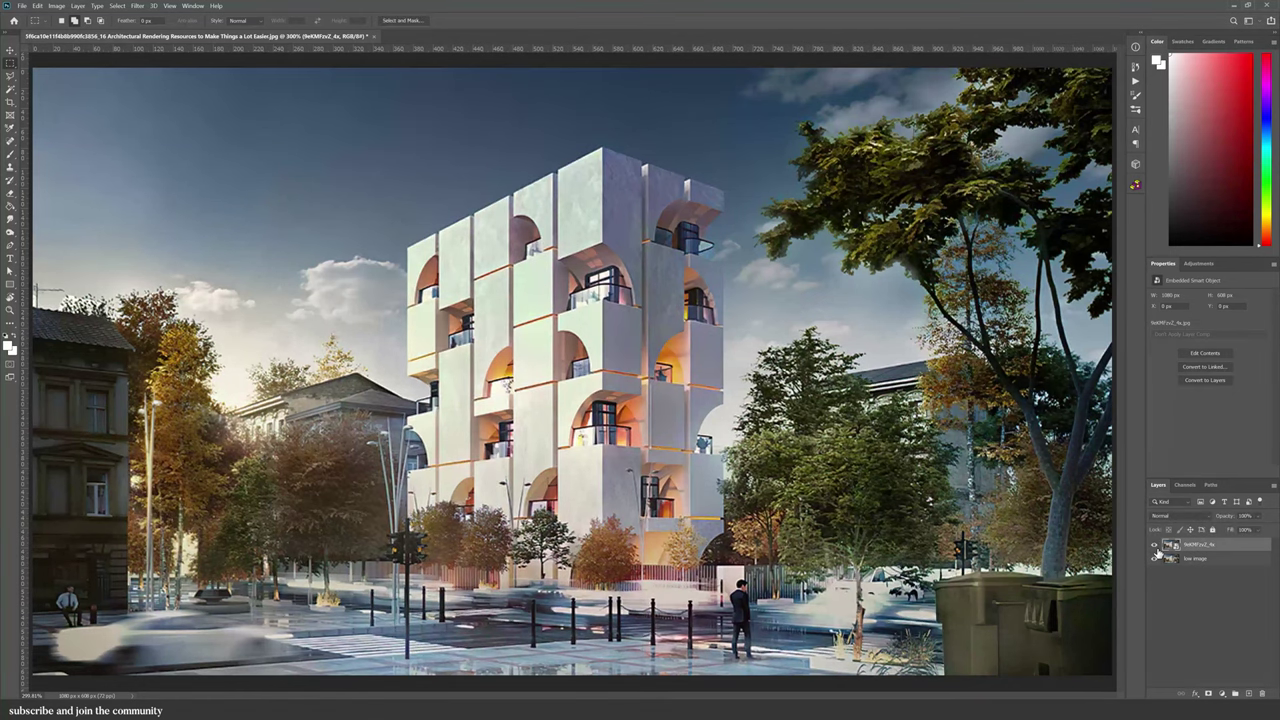
{"action": "left_click", "coordinate": [1155, 546]}
{"action": "left_click", "coordinate": [1155, 546]}
- Zoom in and out while hiding and showing the upscaled layer to compare detail
{"action": "scroll", "coordinate": [1047, 679], "scroll_direction": "up", "scroll_amount": 3, "text": "alt"}
{"action": "scroll", "coordinate": [590, 633], "scroll_direction": "down", "scroll_amount": 3, "text": "alt"}
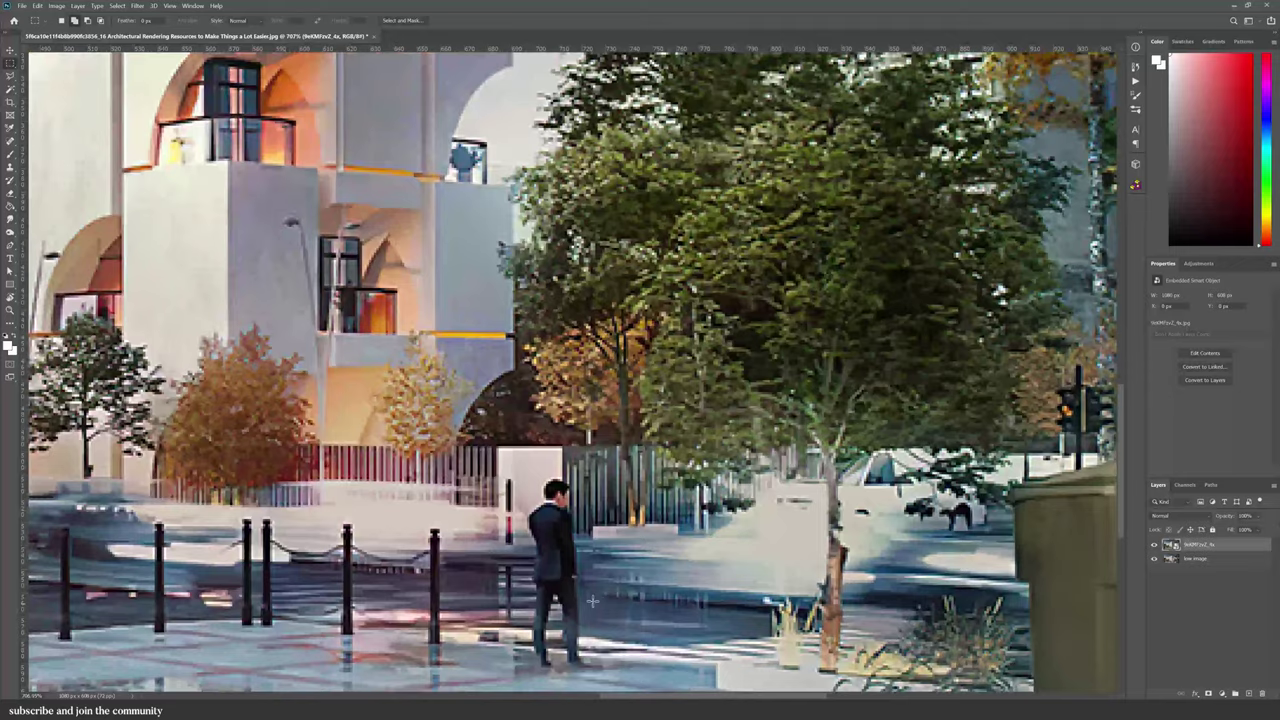
{"action": "scroll", "coordinate": [607, 578], "scroll_direction": "down", "scroll_amount": 1, "text": "alt"}
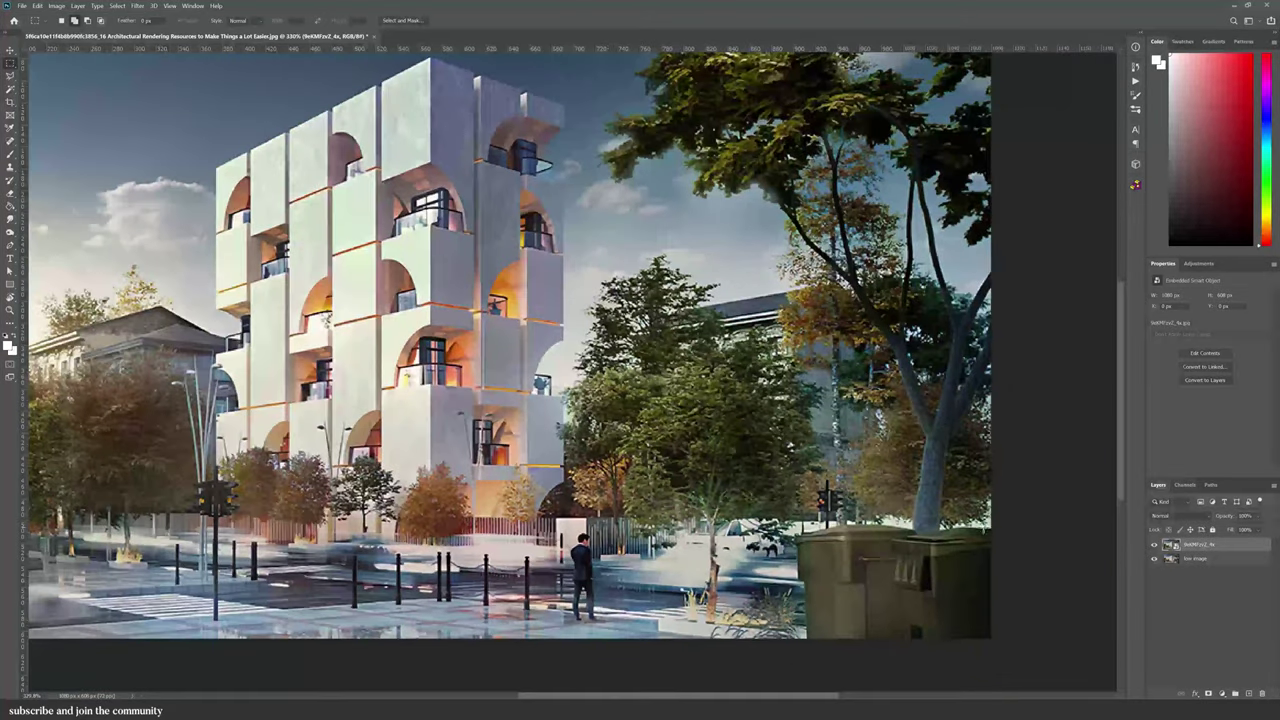
{"action": "left_click", "coordinate": [1157, 546]}
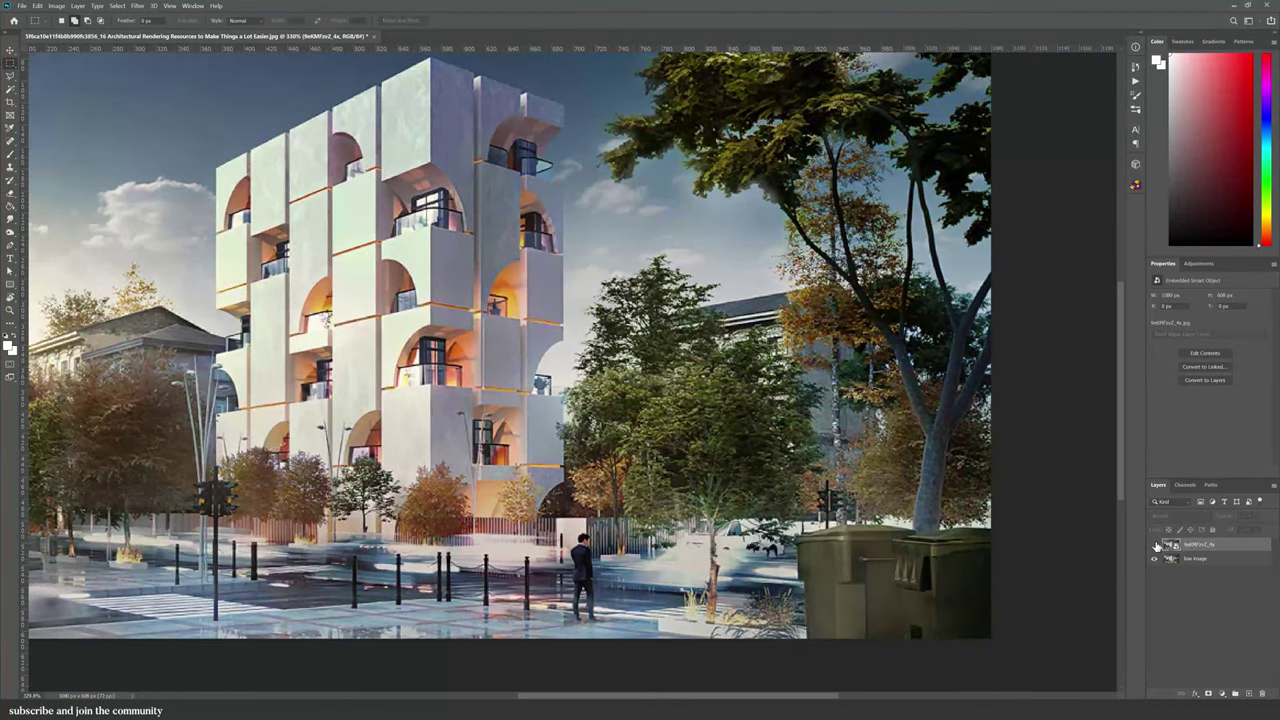
{"action": "left_click", "coordinate": [1157, 546]}
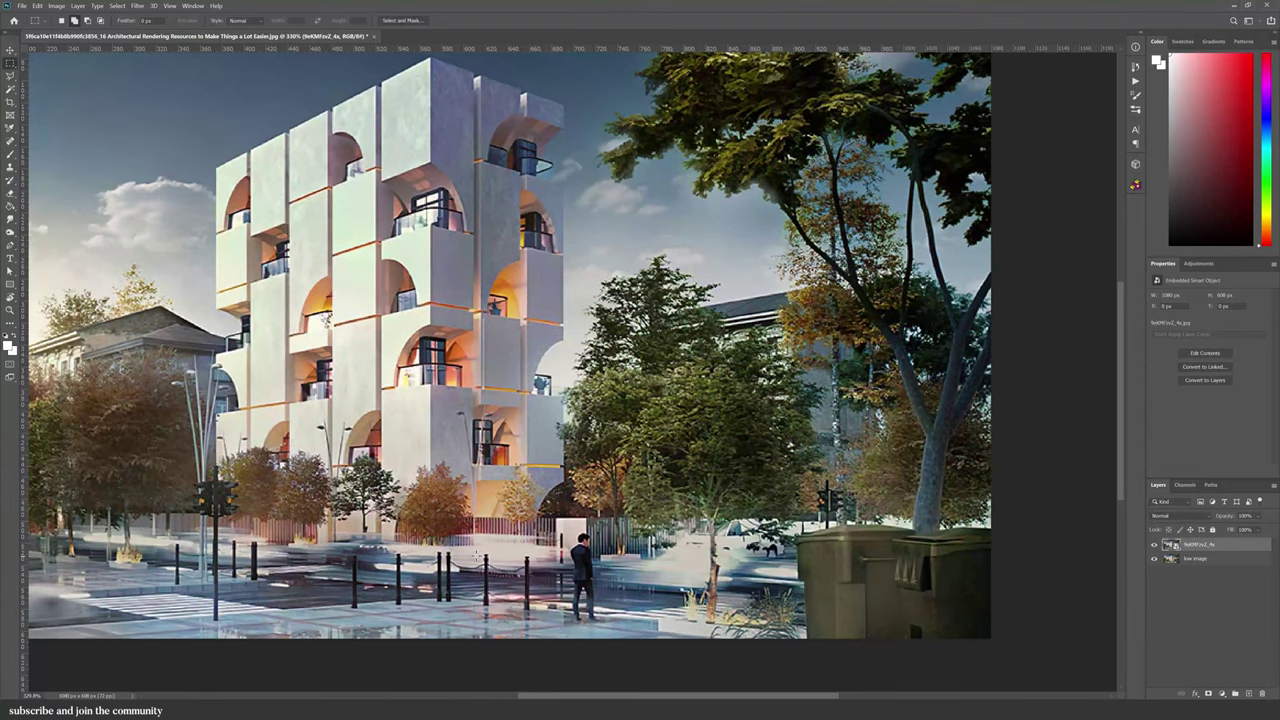
{"action": "scroll", "coordinate": [871, 612], "scroll_direction": "down", "scroll_amount": 3, "text": "alt"}
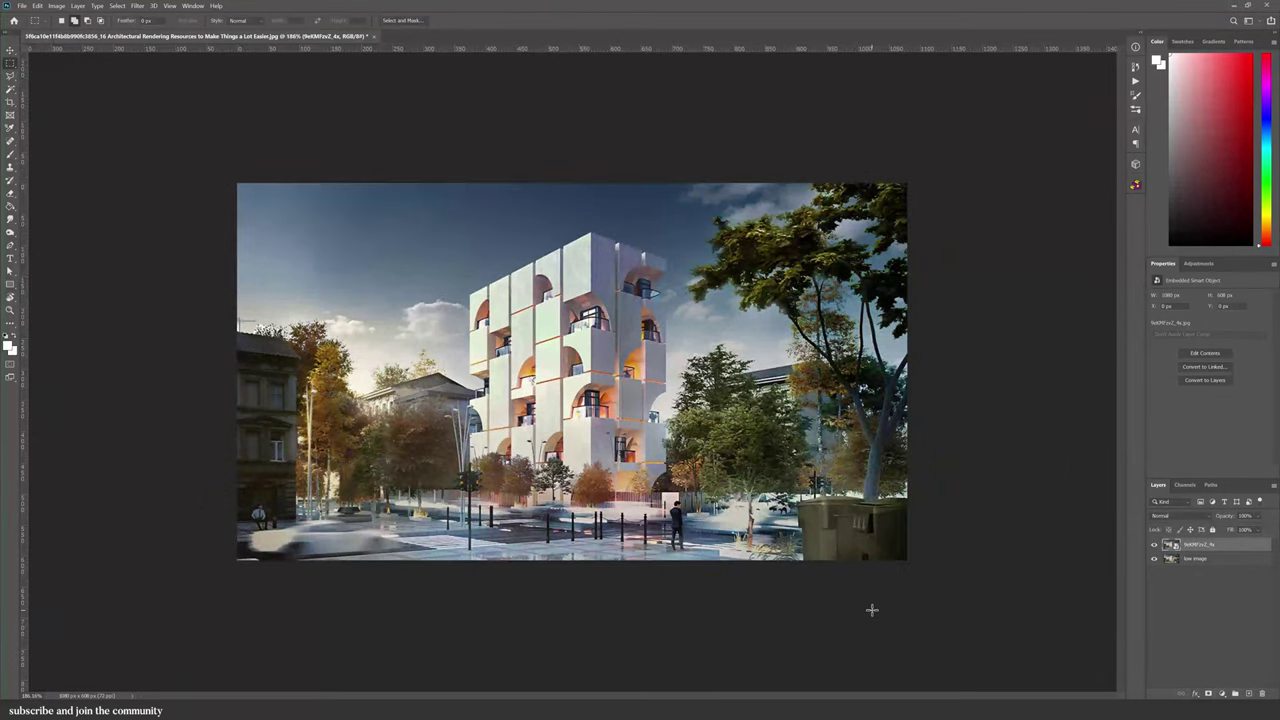